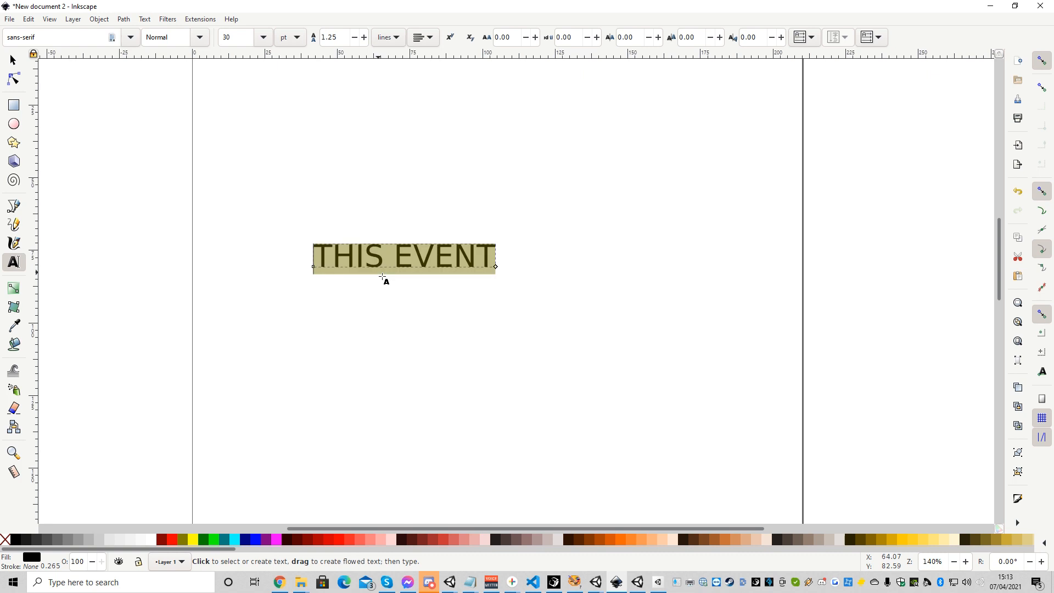
# Step: Replace the selected text with three lines: "FABULOUS PARTY", "21st AUGUST" and "2021"
pyautogui.write('FA')
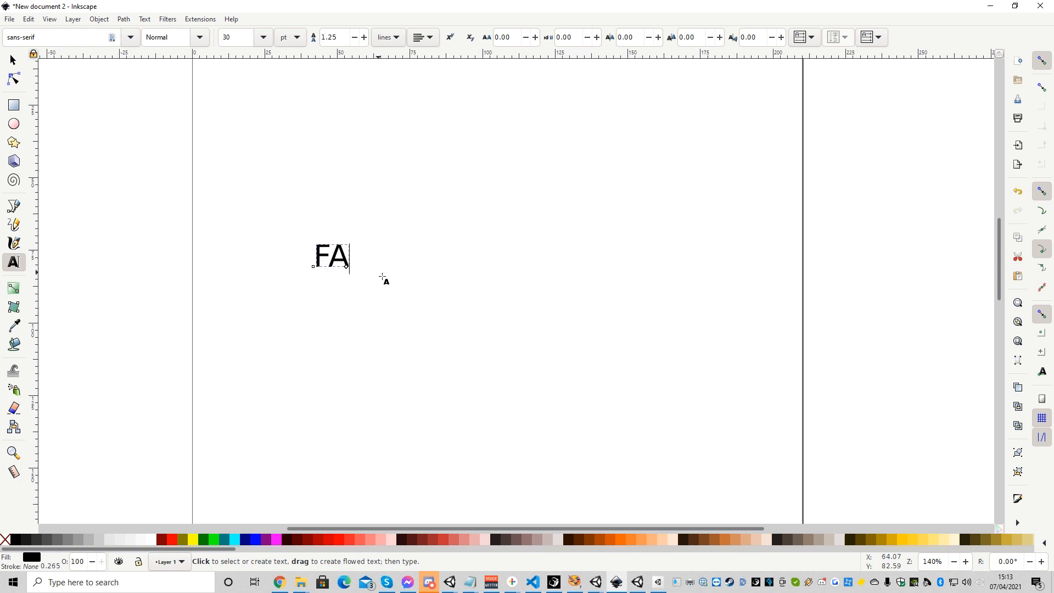
pyautogui.write('BULOUS ')
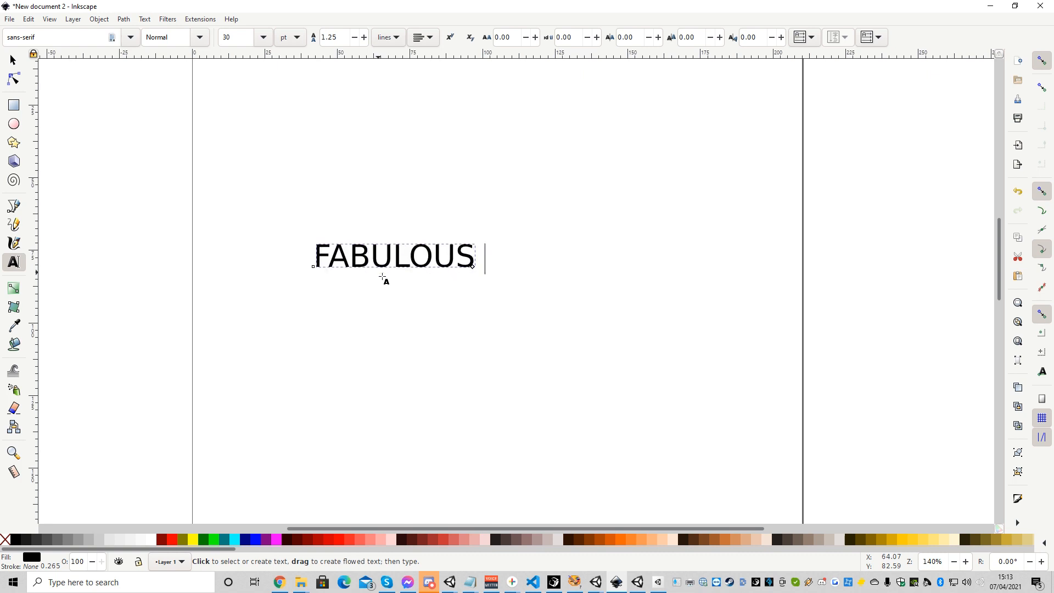
pyautogui.write('PARTY')
pyautogui.press('Return')
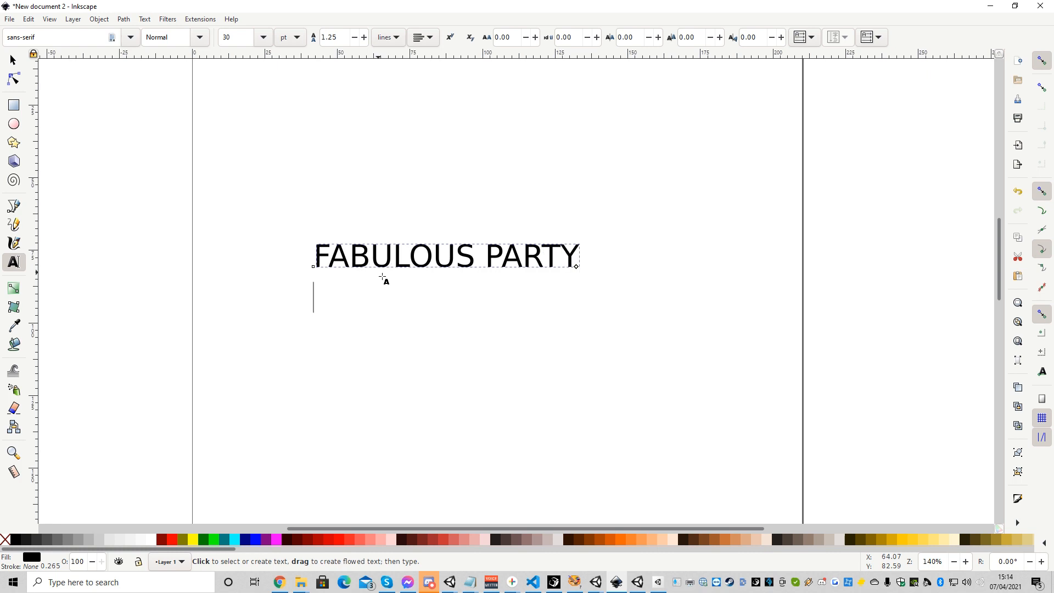
pyautogui.write('21st')
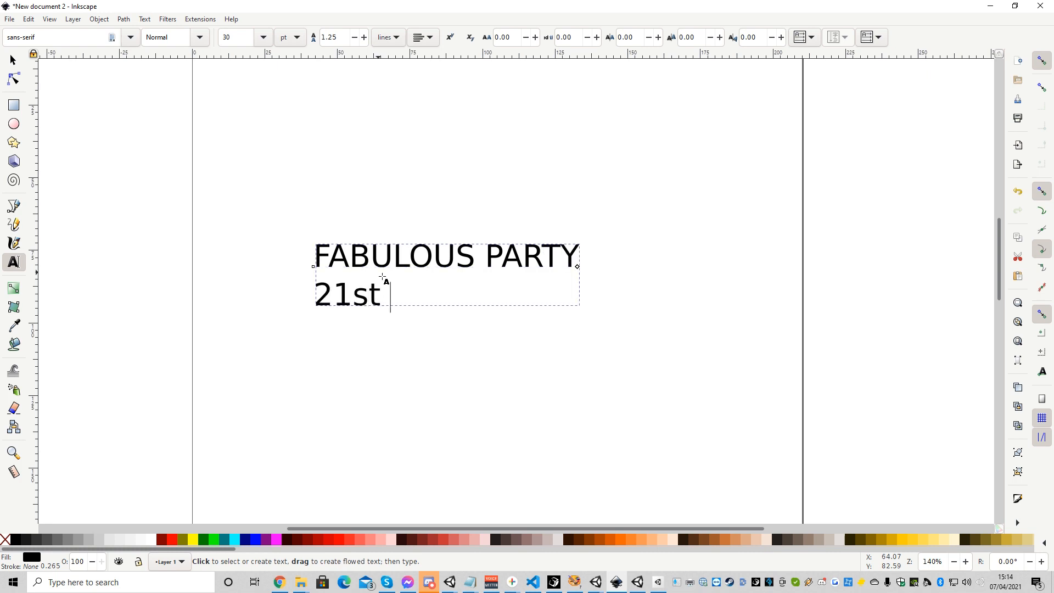
pyautogui.write(' AUGUST')
pyautogui.press('Return')
pyautogui.write('2021')
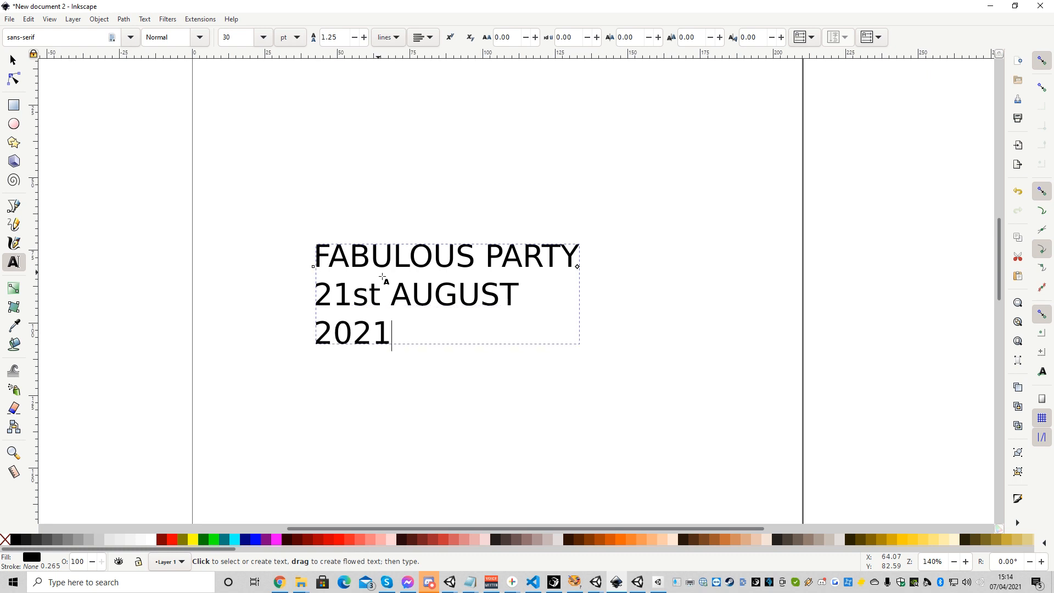
# Step: Set the font size of the "2021" line to 72 pt and deselect the text
pyautogui.hotkey('shift', 'Home')
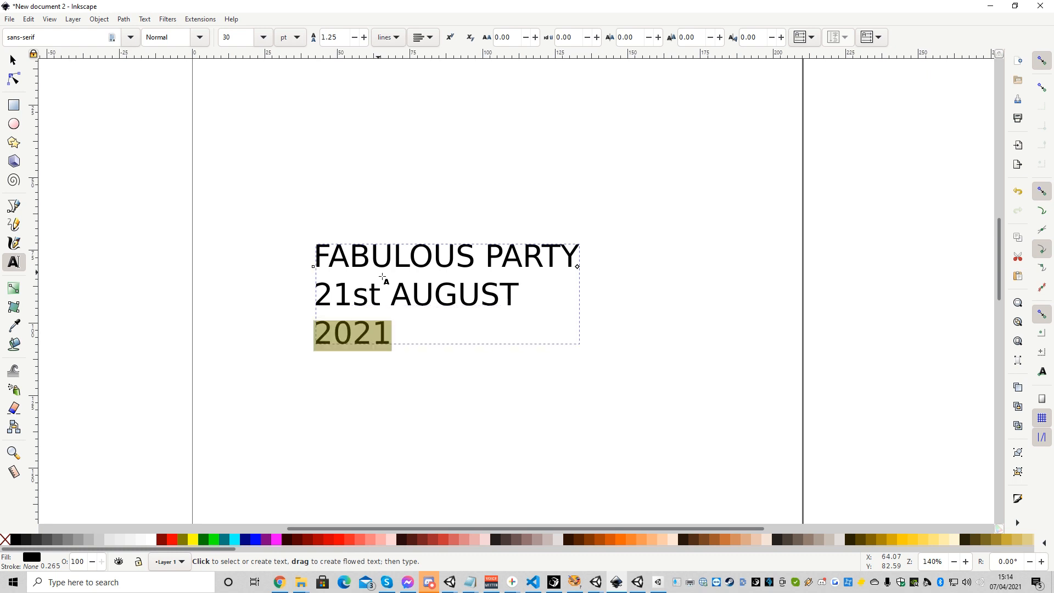
pyautogui.click(266, 39)
pyautogui.click(250, 372)
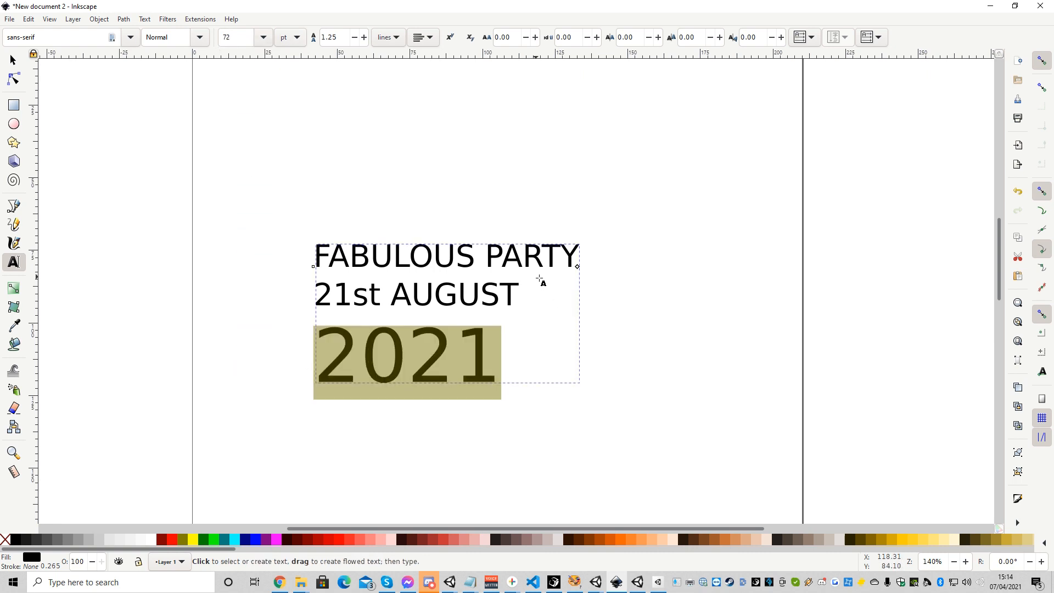
pyautogui.click(541, 279)
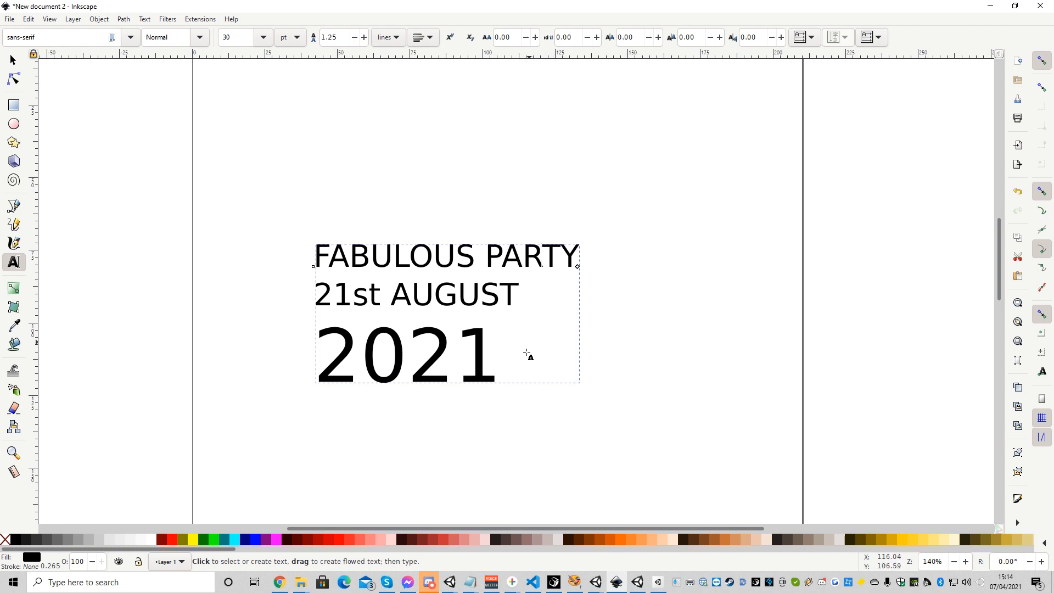
pyautogui.press('Escape')
# Step: Make all three lines of text bold and centre-align them
pyautogui.moveTo(502, 376); pyautogui.dragTo(294, 270)
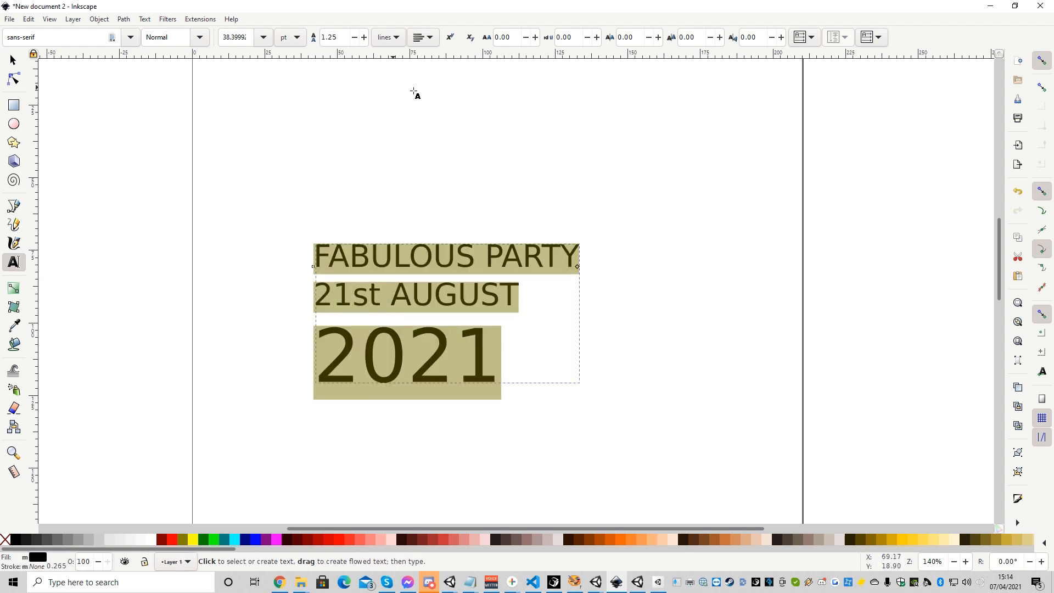
pyautogui.click(199, 37)
pyautogui.click(163, 86)
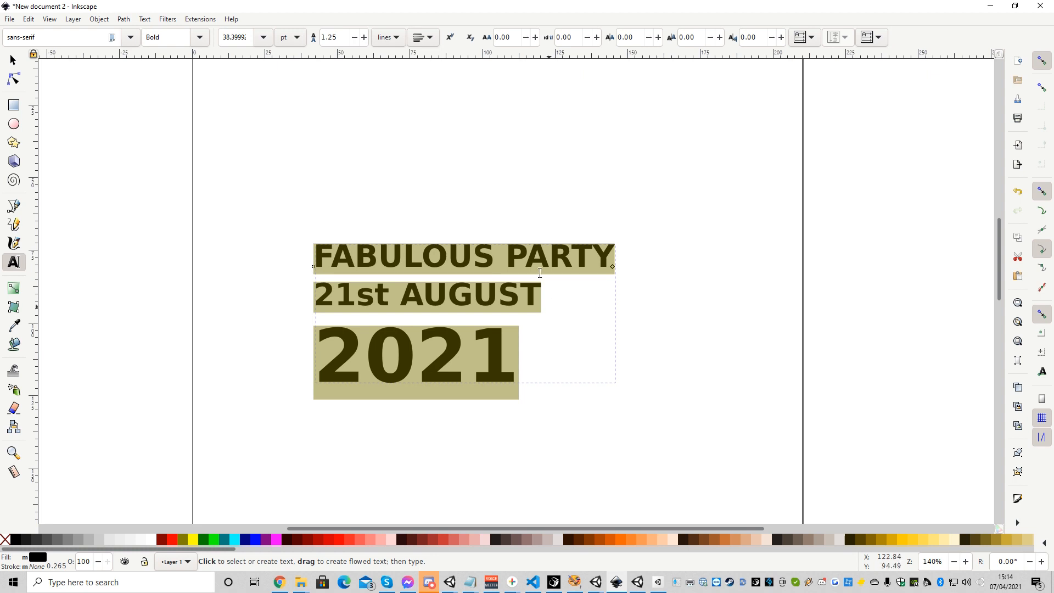
pyautogui.click(438, 39)
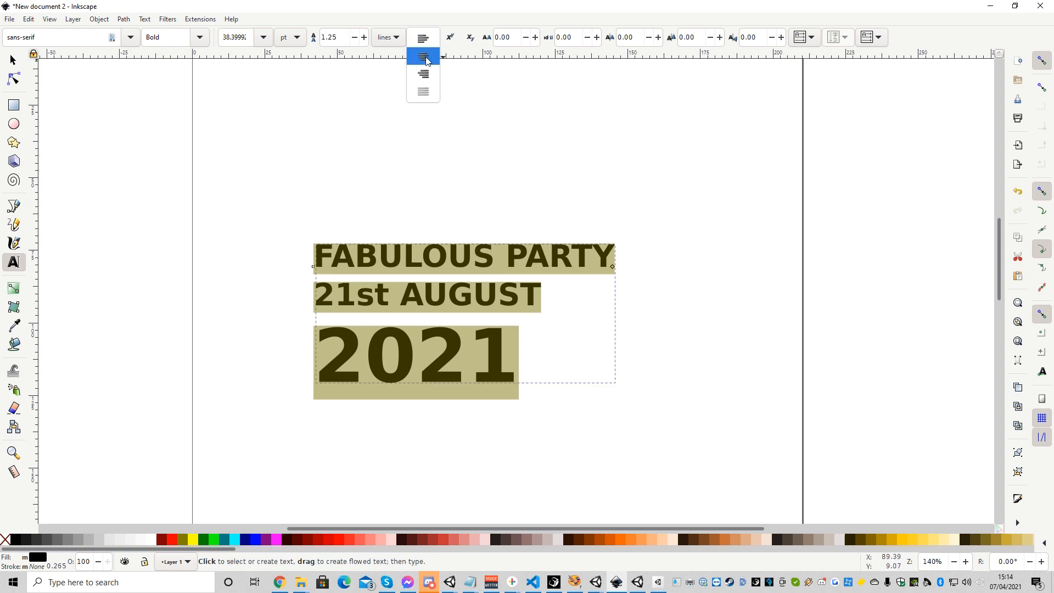
pyautogui.click(427, 59)
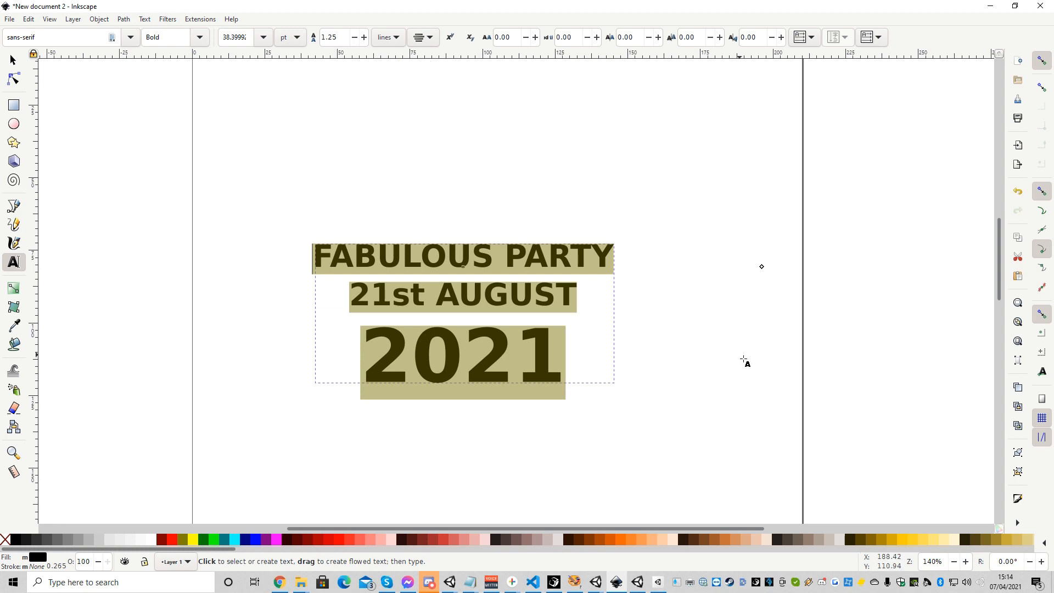
pyautogui.rightClick(698, 337)
pyautogui.click(884, 283)
pyautogui.scroll(-1, 659, 285)
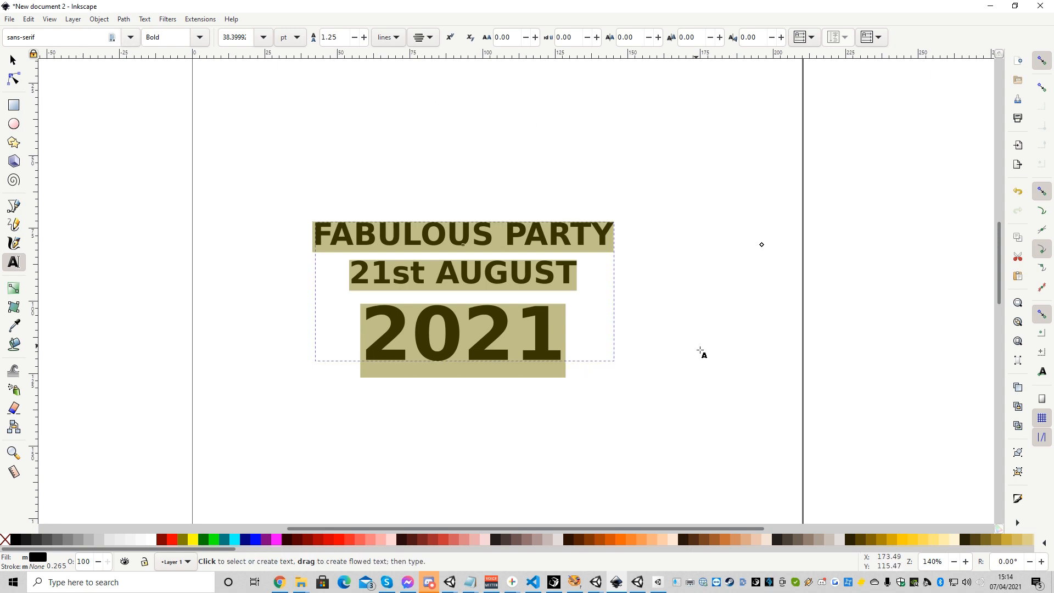
# Step: Select the whole text object and convert it to paths
pyautogui.click(11, 60)
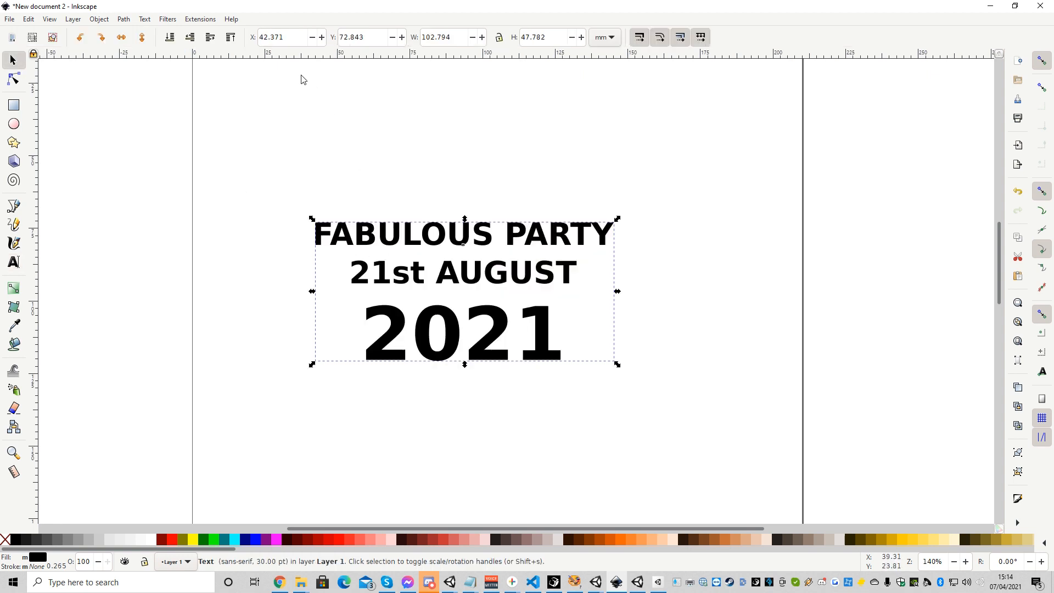
pyautogui.click(124, 20)
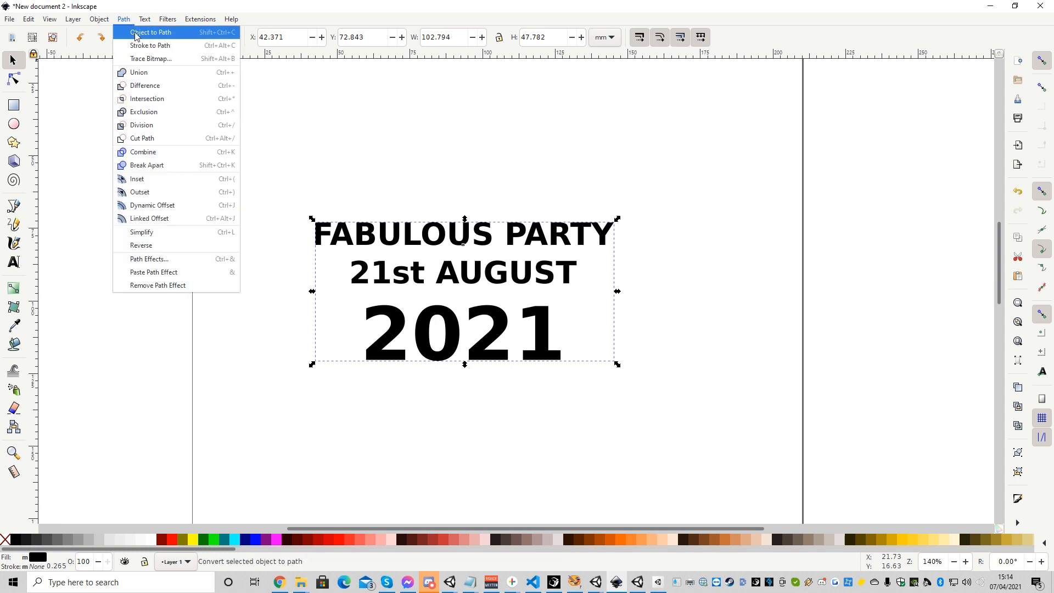
pyautogui.click(147, 34)
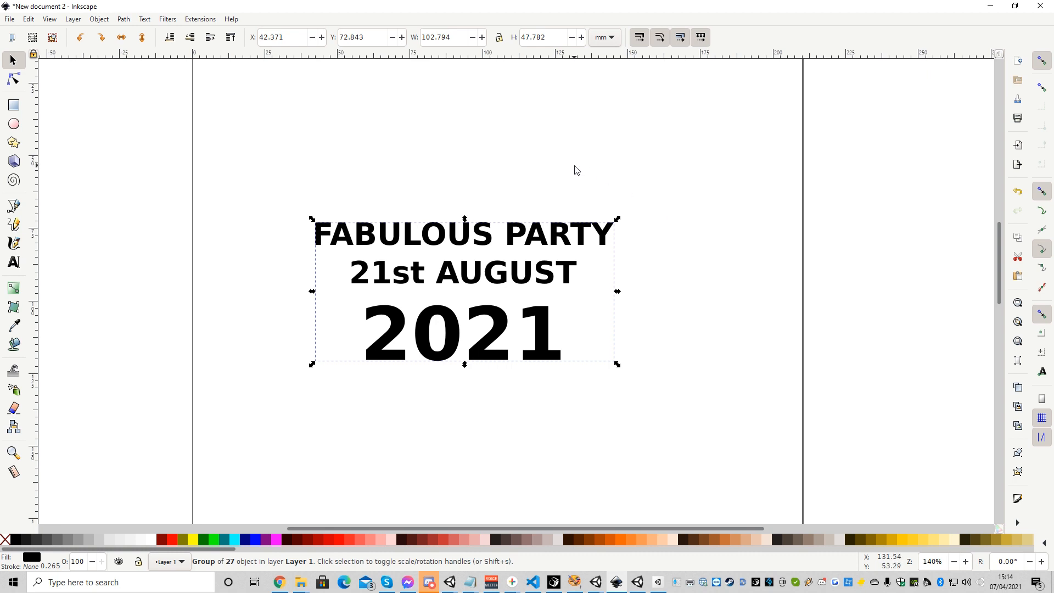
# Step: Examine the nodes of single letters in the word "FABULOUS" with the Node tool
pyautogui.click(14, 81)
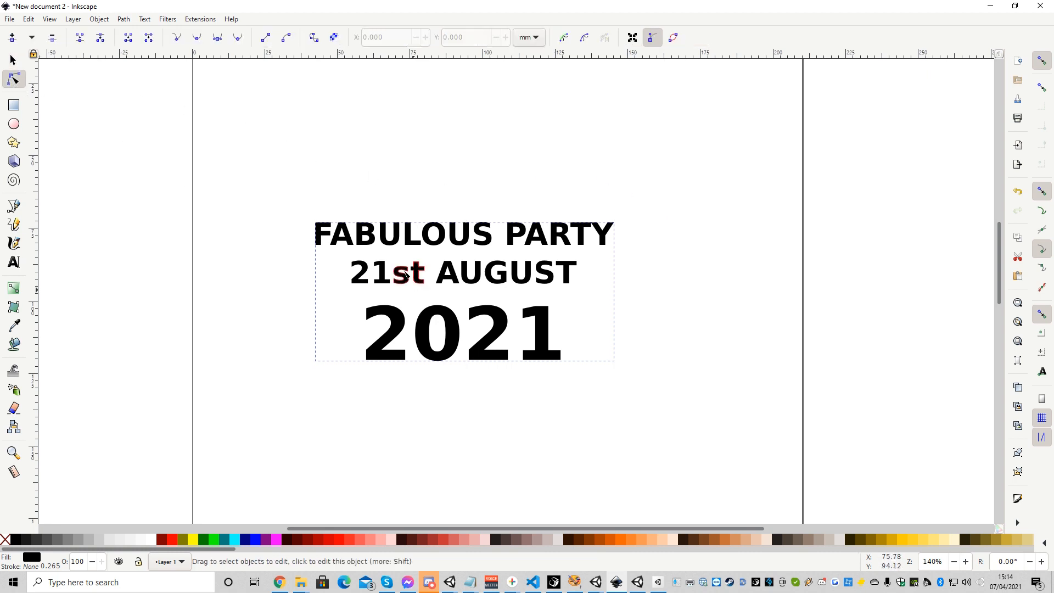
pyautogui.click(388, 235)
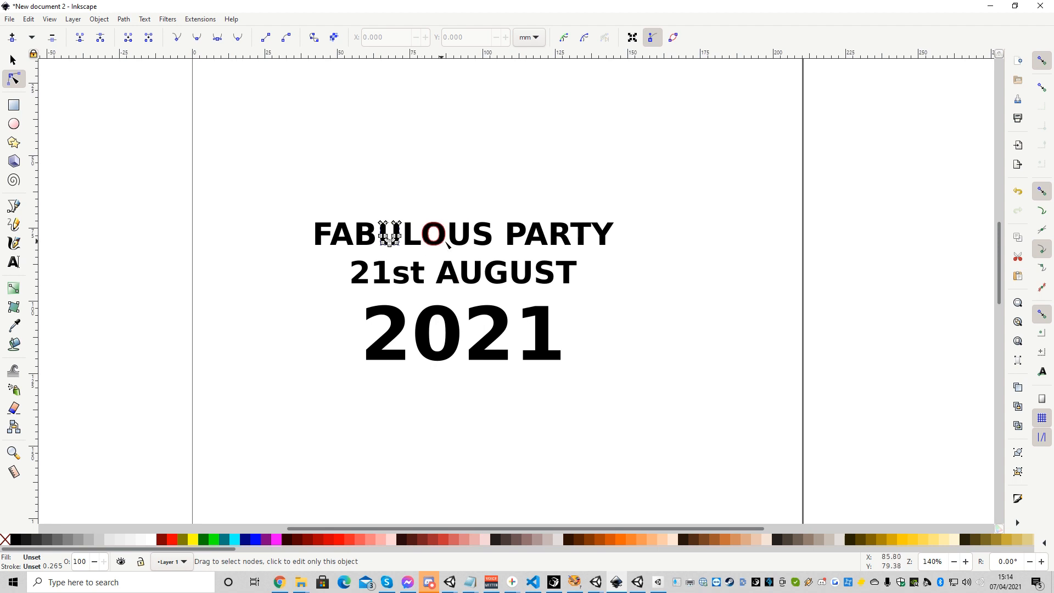
pyautogui.click(435, 236)
pyautogui.click(484, 239)
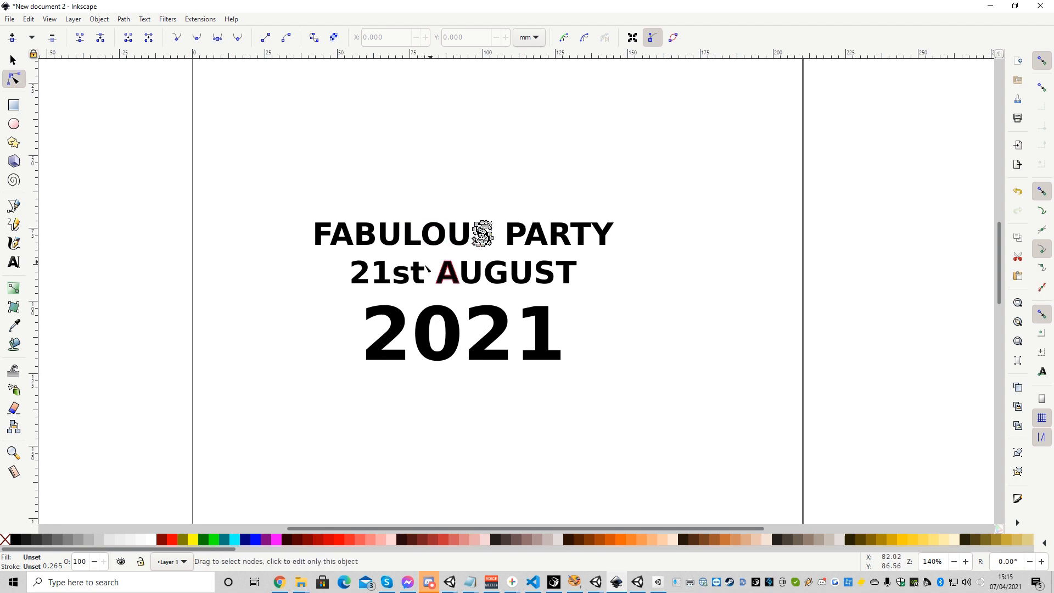
pyautogui.click(13, 60)
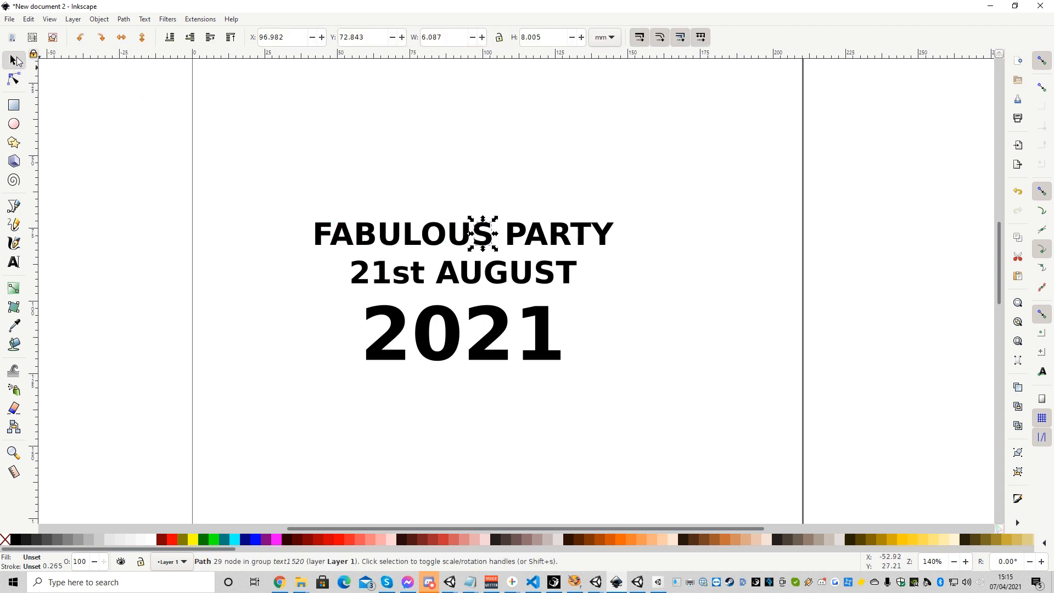
# Step: Combine the whole group of letter paths into a single path and select all of its nodes
pyautogui.click(495, 273)
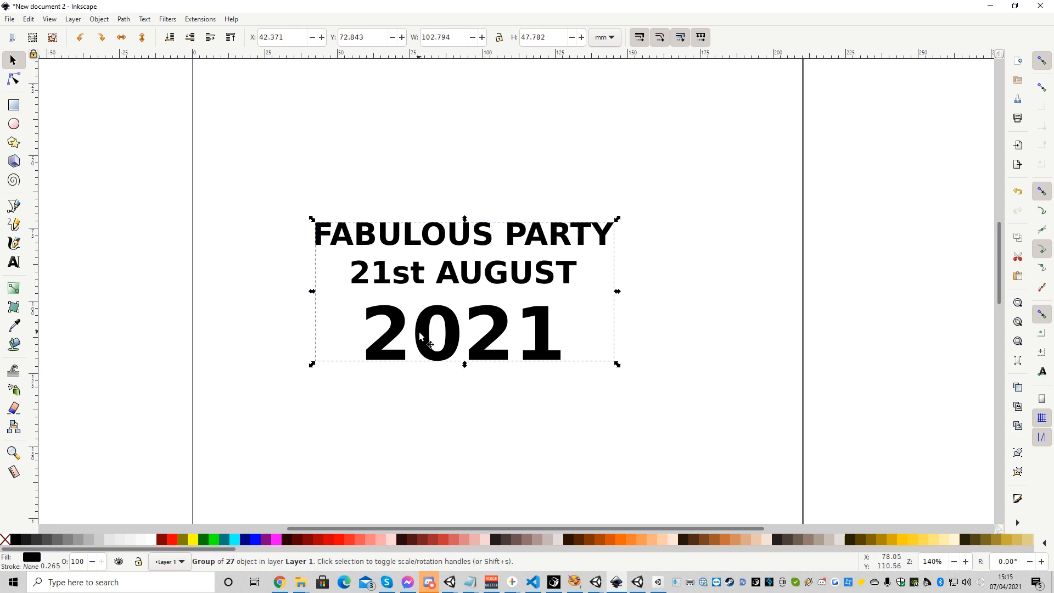
pyautogui.click(124, 20)
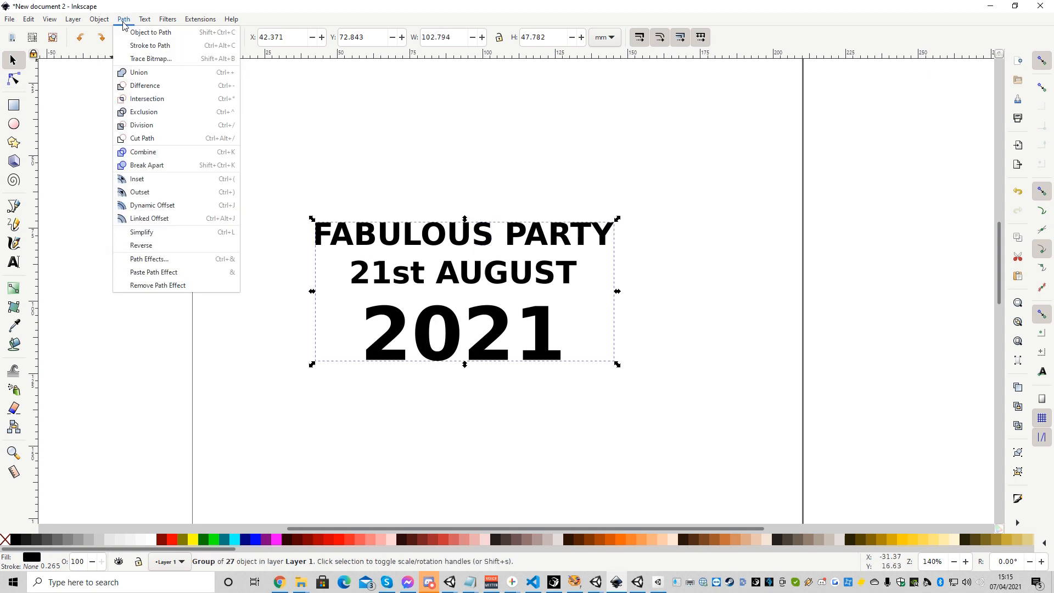
pyautogui.click(170, 157)
pyautogui.click(14, 79)
pyautogui.moveTo(258, 175); pyautogui.dragTo(678, 409)
pyautogui.moveTo(402, 578)
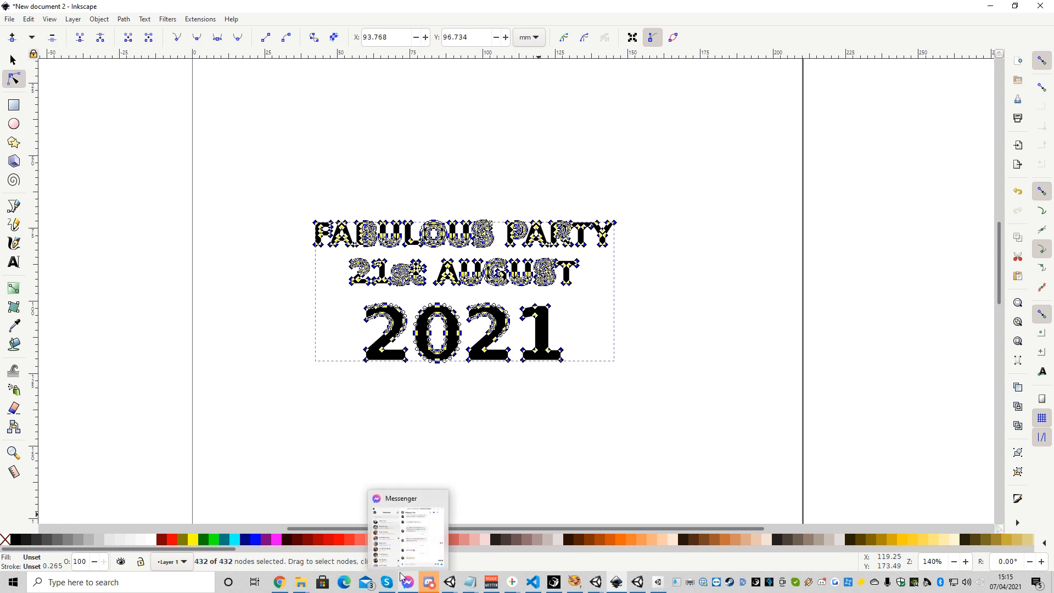
pyautogui.hotkey('shift', 'alt', 'd')
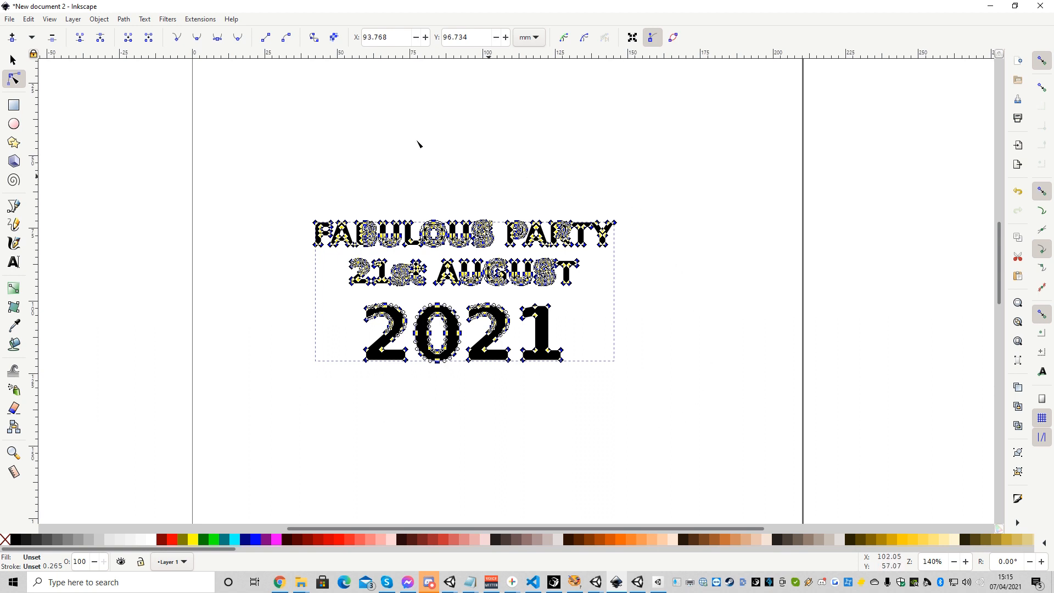
pyautogui.click(99, 19)
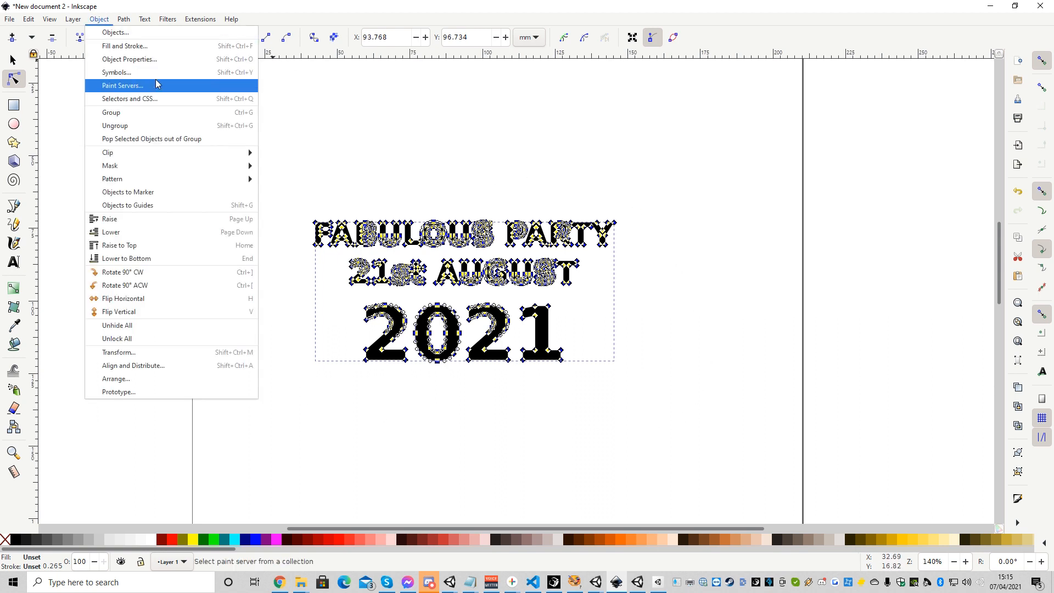
pyautogui.moveTo(144, 19)
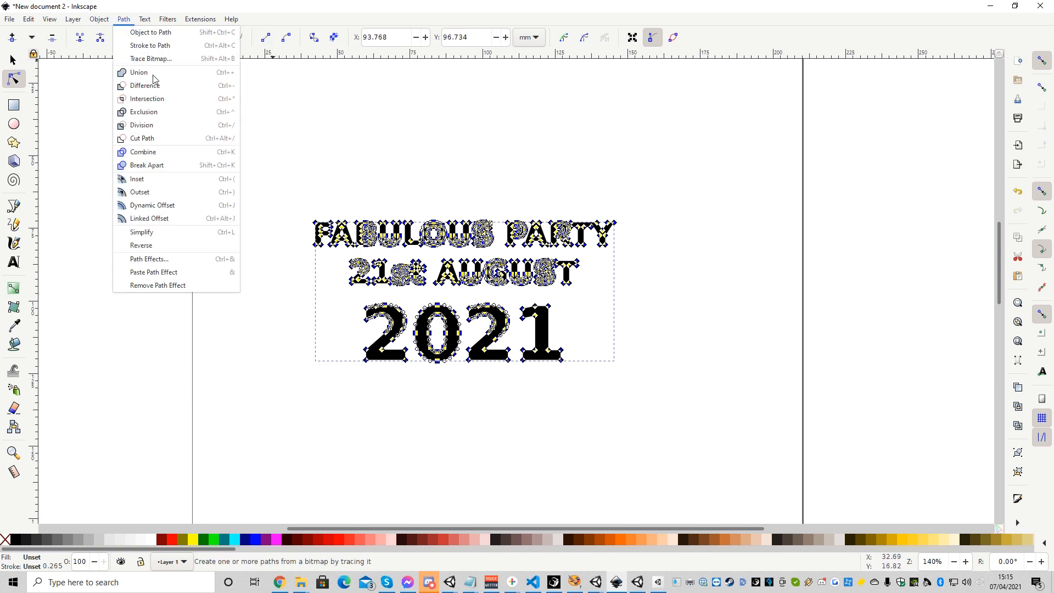
pyautogui.click(166, 139)
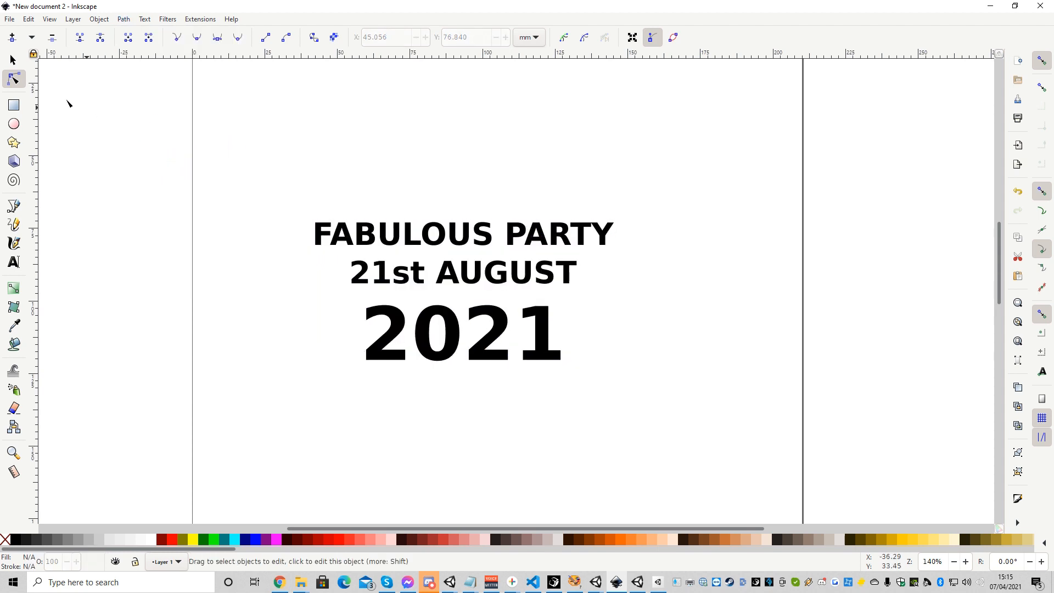
# Step: Reselect the lettering and check with the Node tool that its nodes belong to one path
pyautogui.click(14, 60)
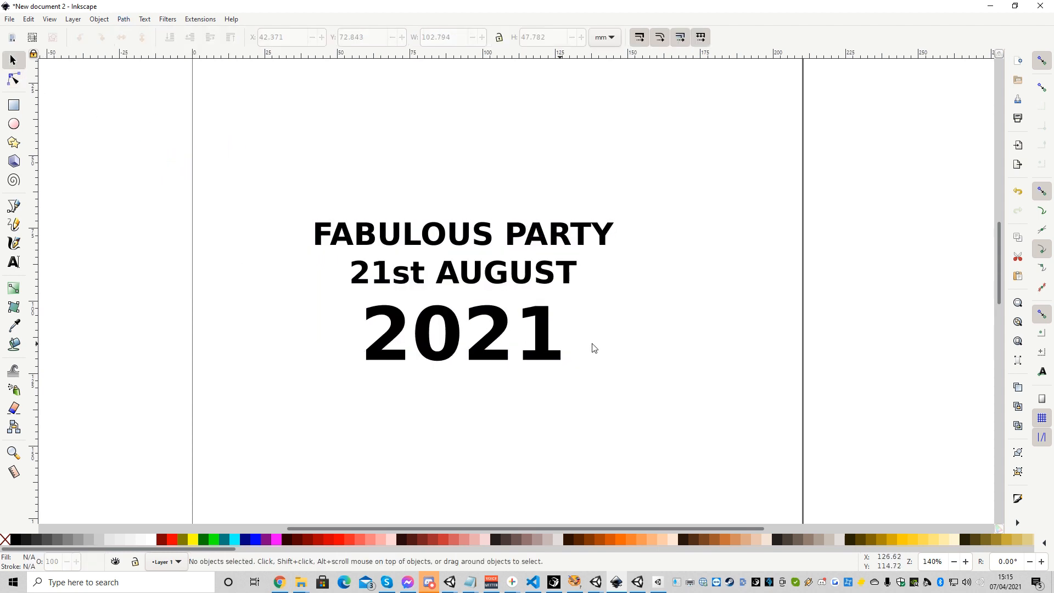
pyautogui.click(589, 245)
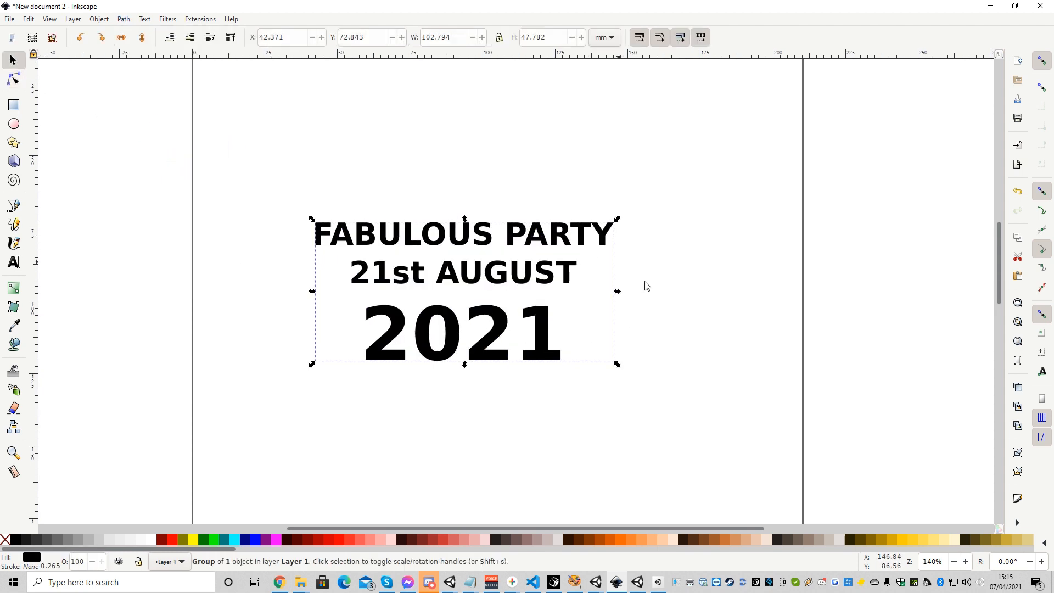
pyautogui.click(13, 79)
pyautogui.click(448, 245)
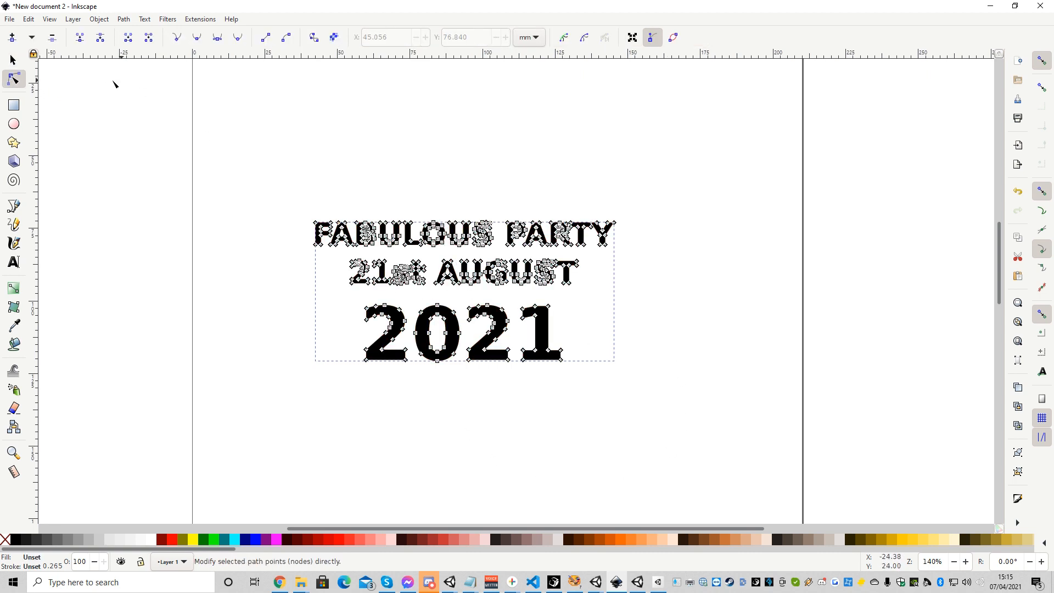
pyautogui.click(13, 60)
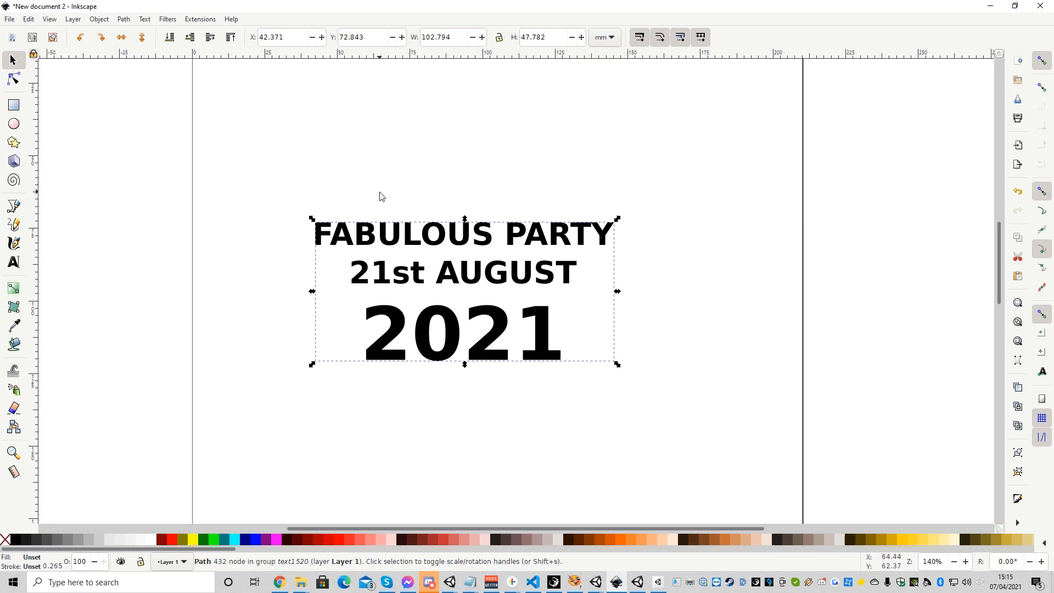
# Step: Resize the document page to fit the selected lettering in the document properties, keeping all margins at zero
pyautogui.scroll(-3, 415, 254)
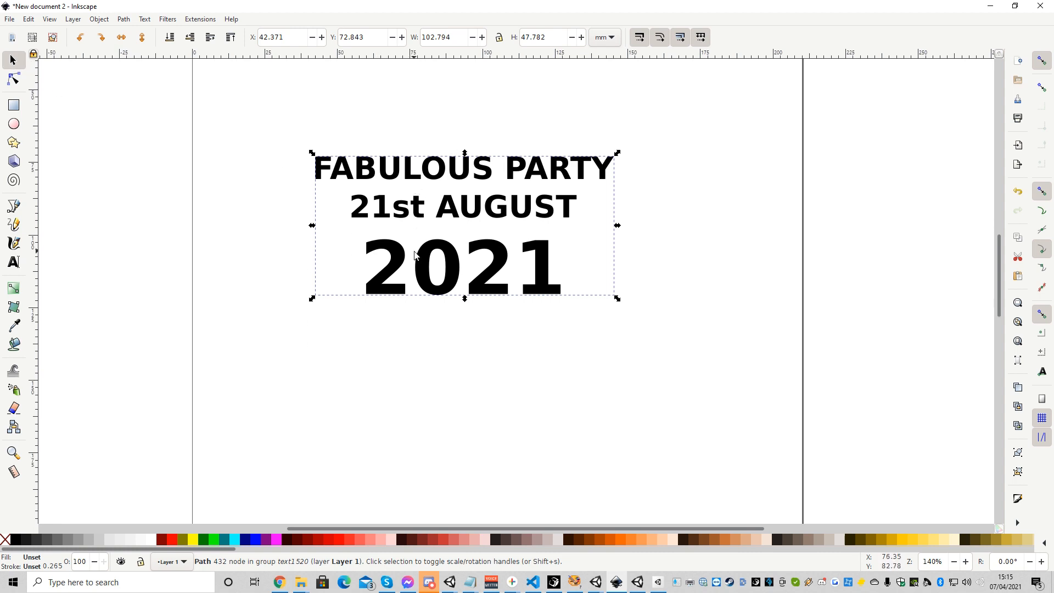
pyautogui.press('ctrl')
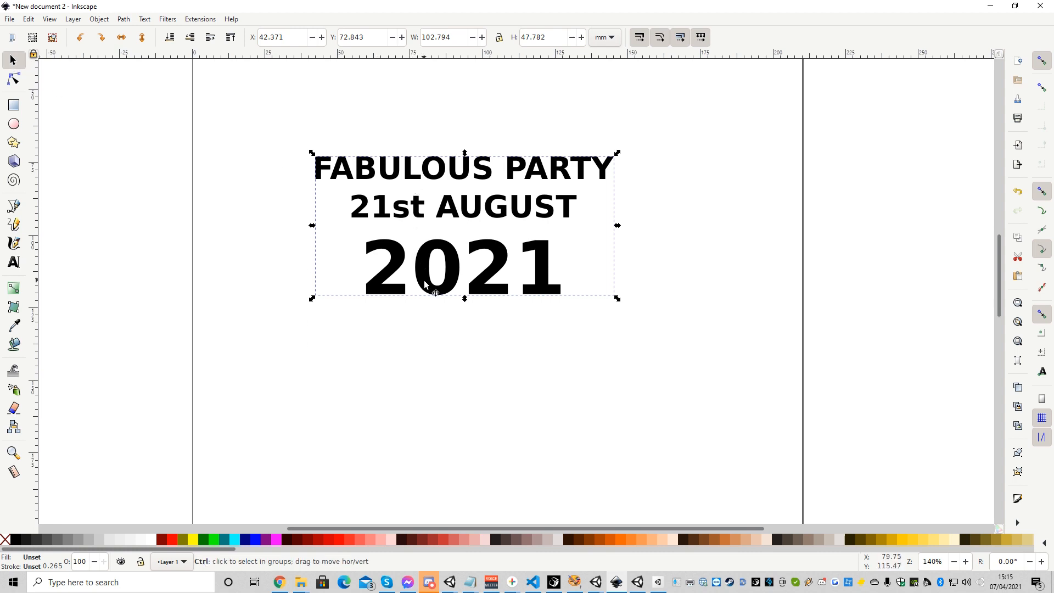
pyautogui.press('shift')
pyautogui.hotkey('ctrl', 'shift', 'd')
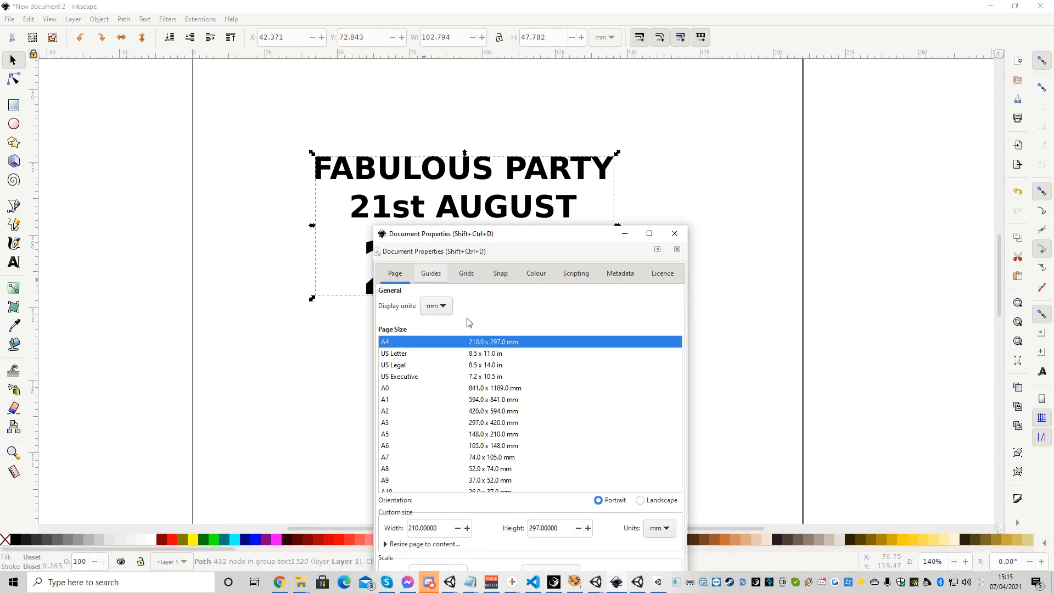
pyautogui.moveTo(540, 240); pyautogui.dragTo(797, 81)
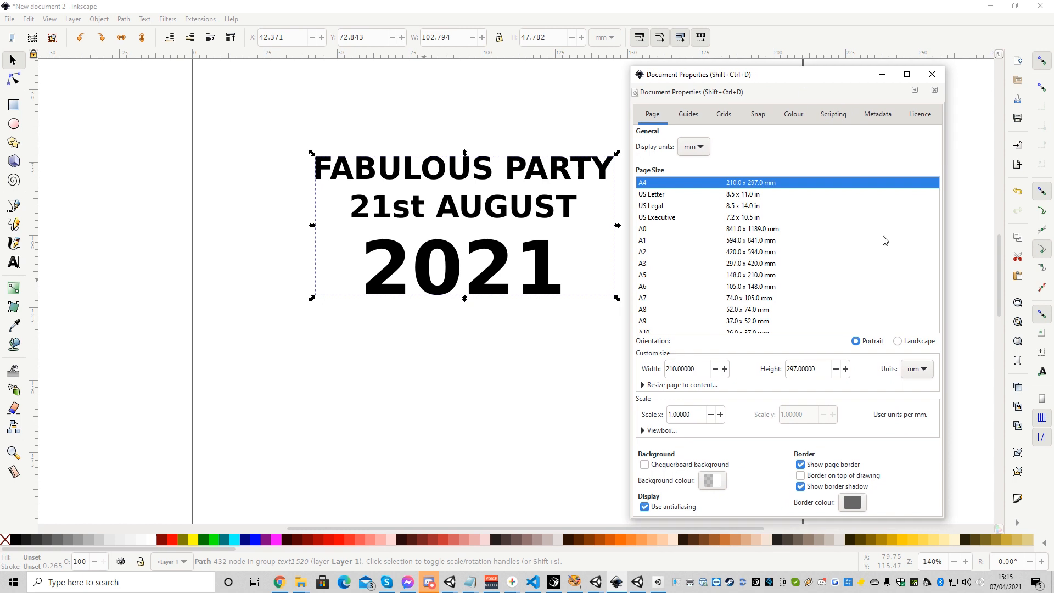
pyautogui.click(686, 385)
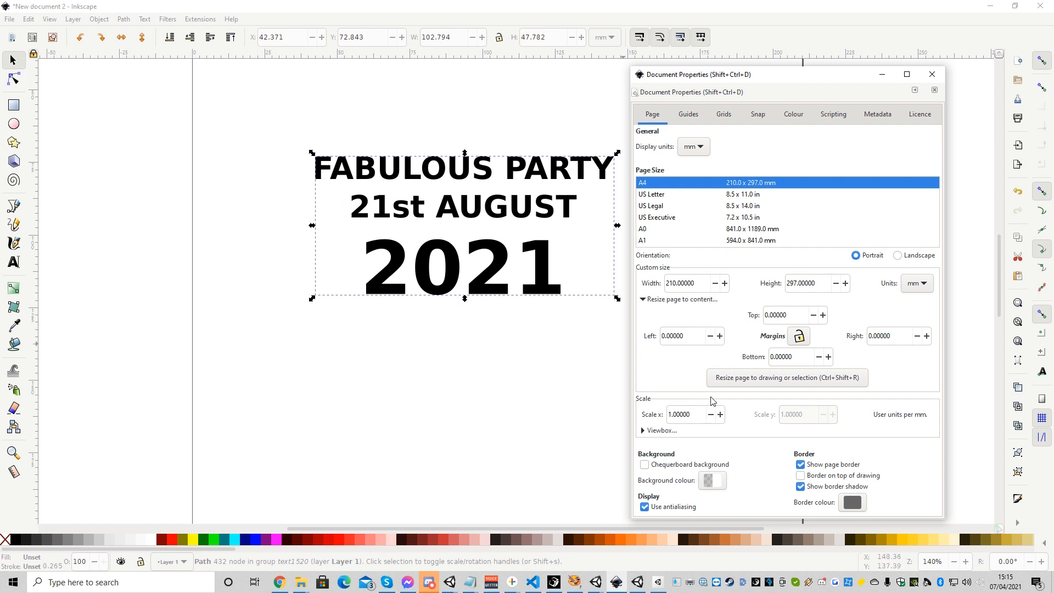
pyautogui.click(794, 384)
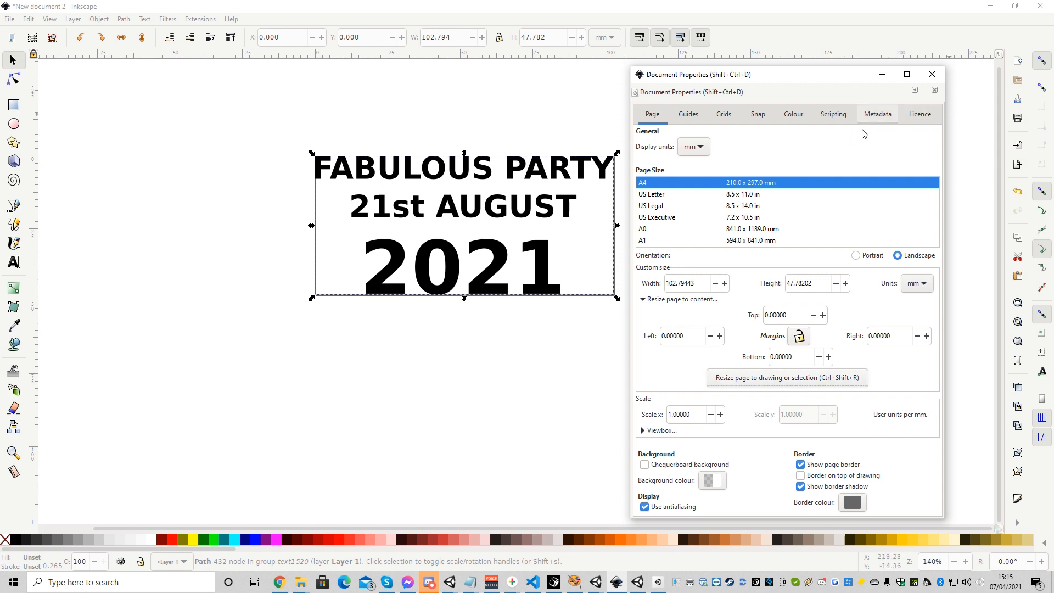
pyautogui.click(932, 74)
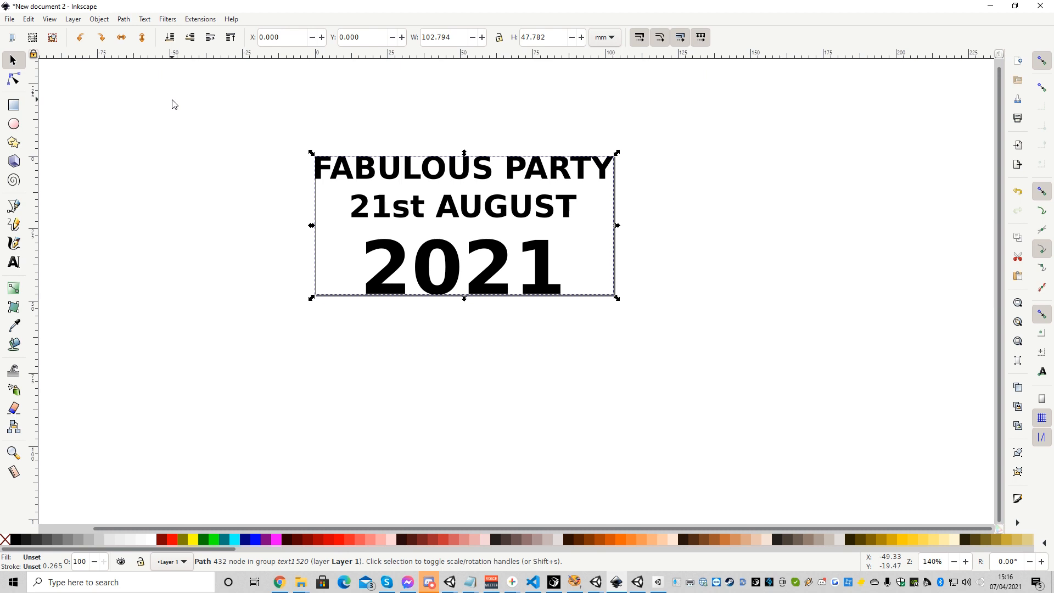
# Step: Save the drawing as an Inkscape SVG named "Demo 04" in the My Inkscape Saves folder
pyautogui.click(11, 21)
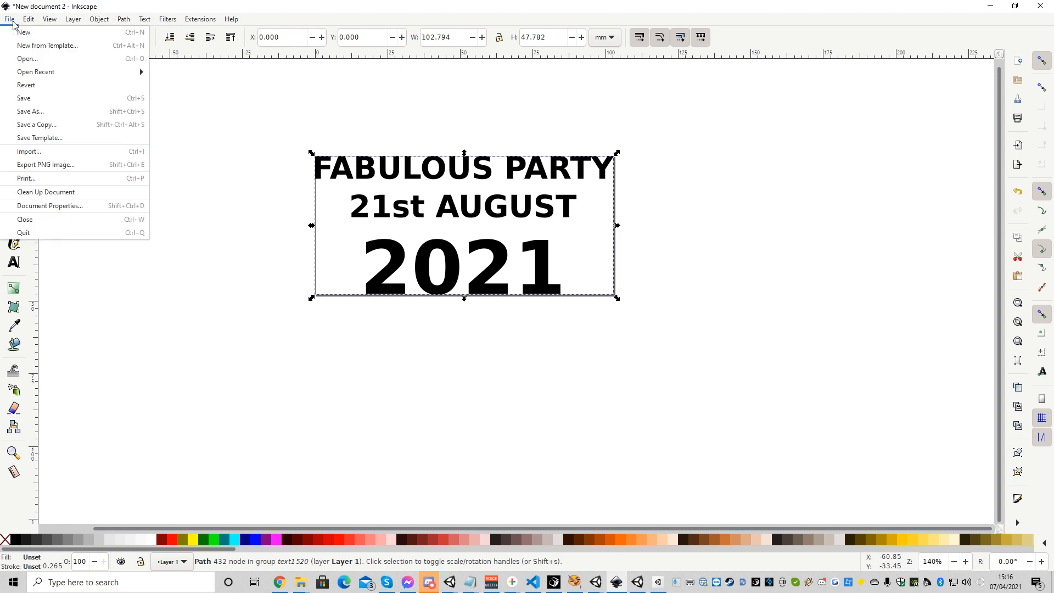
pyautogui.click(51, 112)
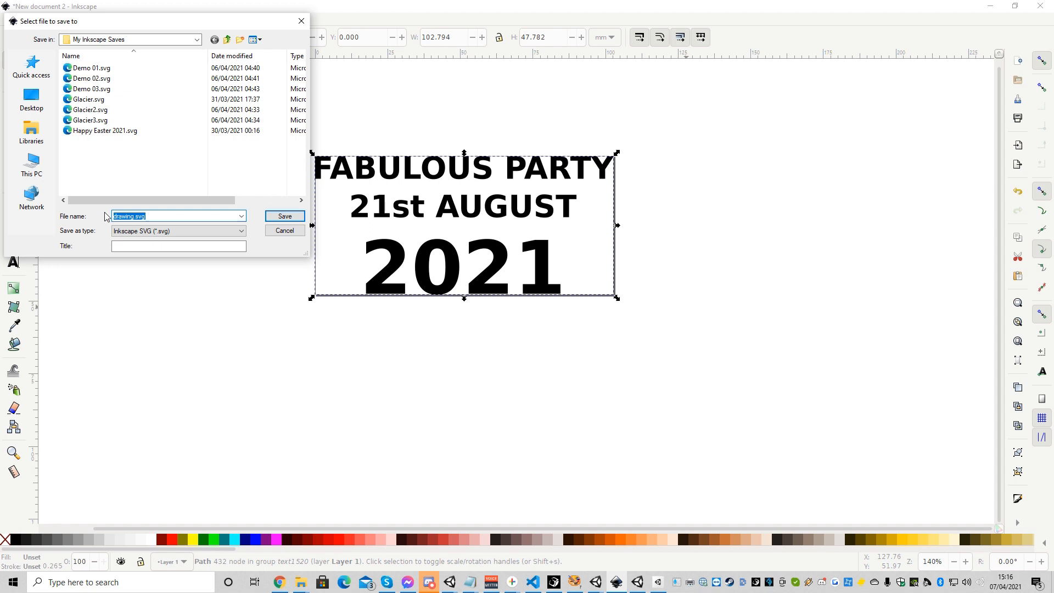
pyautogui.write('Demo')
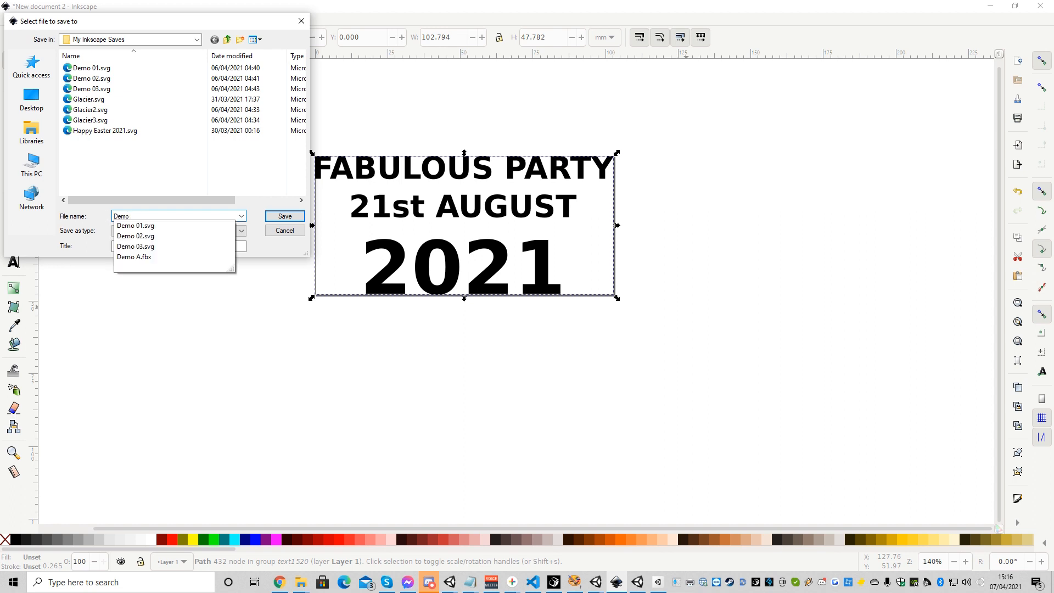
pyautogui.write(' 04')
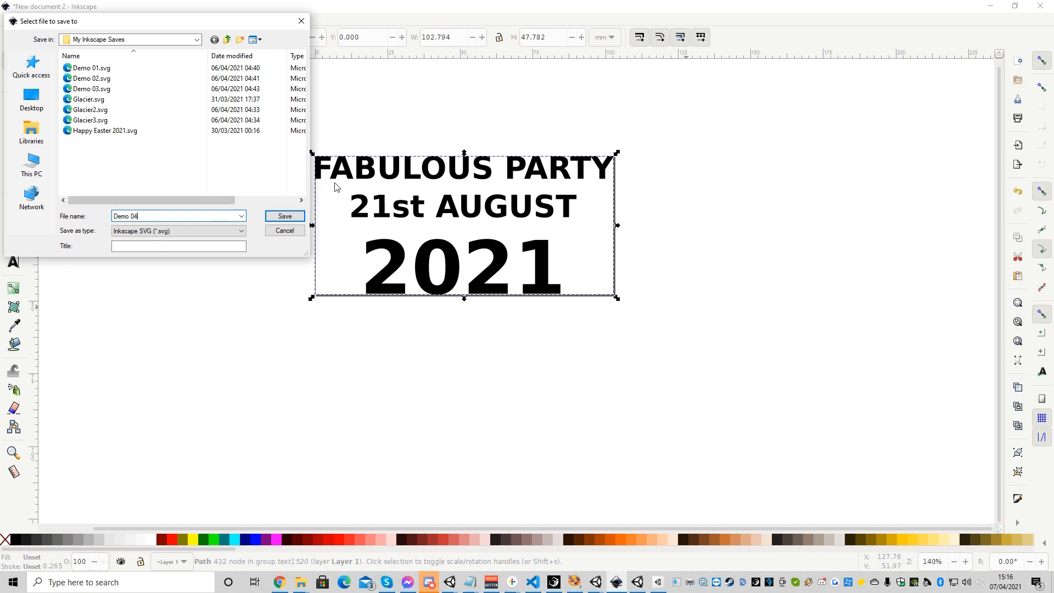
pyautogui.click(284, 216)
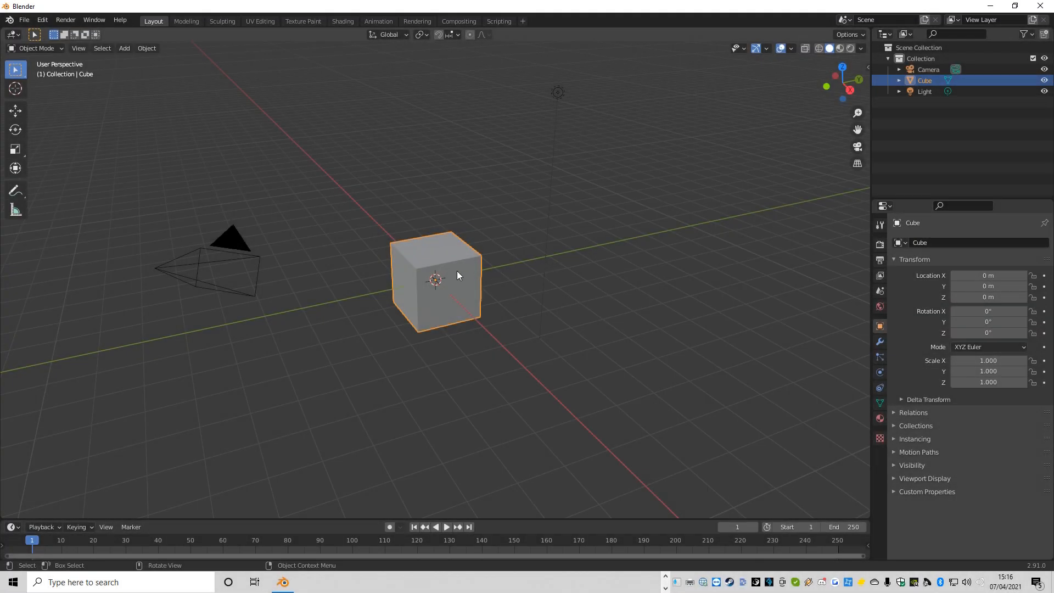
# Step: In Blender, delete the default cube and the default collection from the new scene
pyautogui.press('Delete')
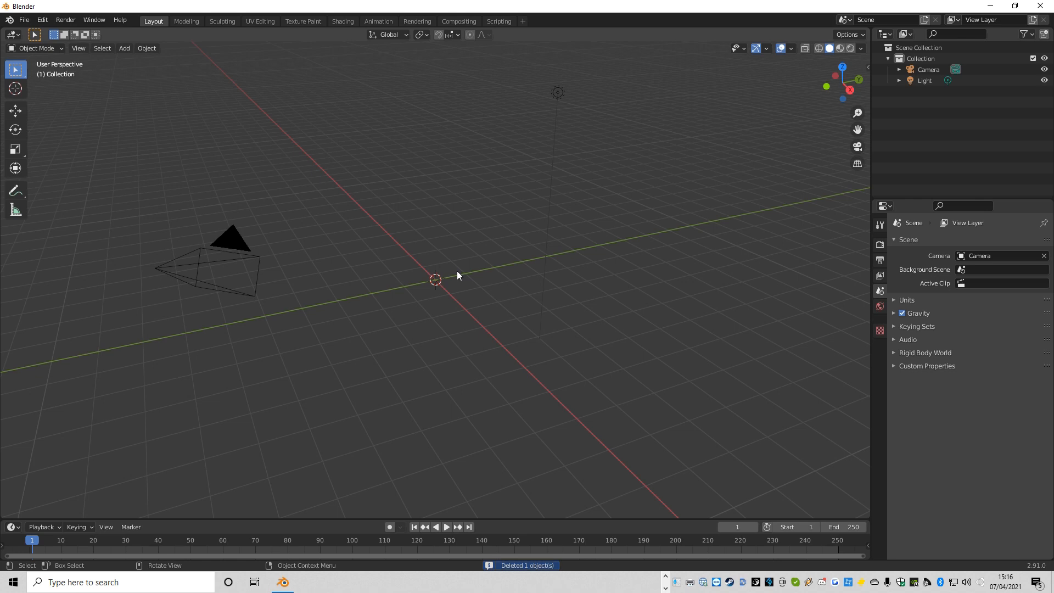
pyautogui.click(932, 82)
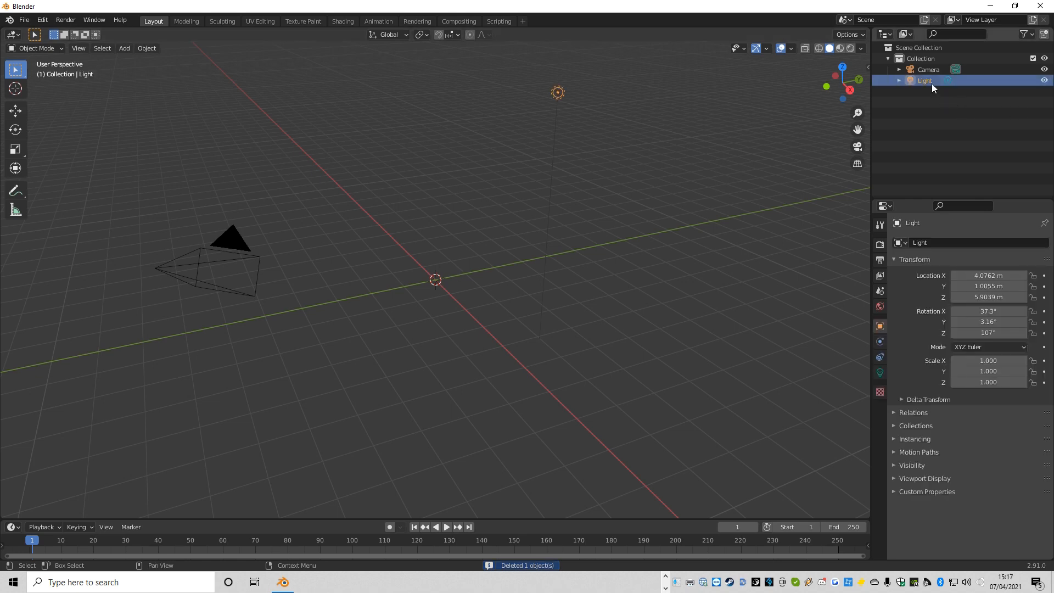
pyautogui.keyDown('ctrl'); pyautogui.click(921, 70); pyautogui.keyUp('ctrl')
pyautogui.click(921, 57)
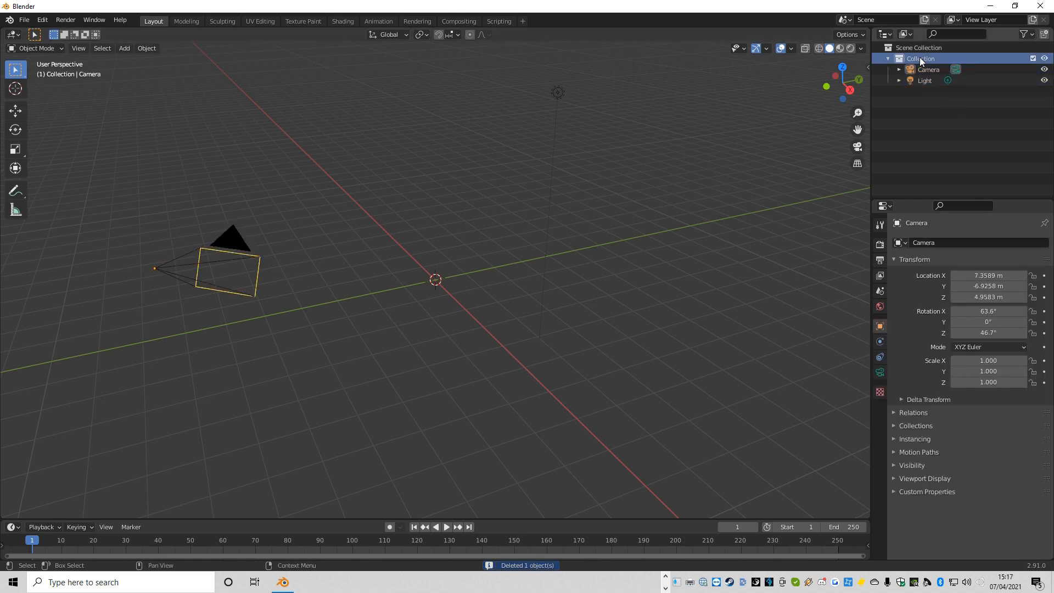
pyautogui.rightClick(921, 57)
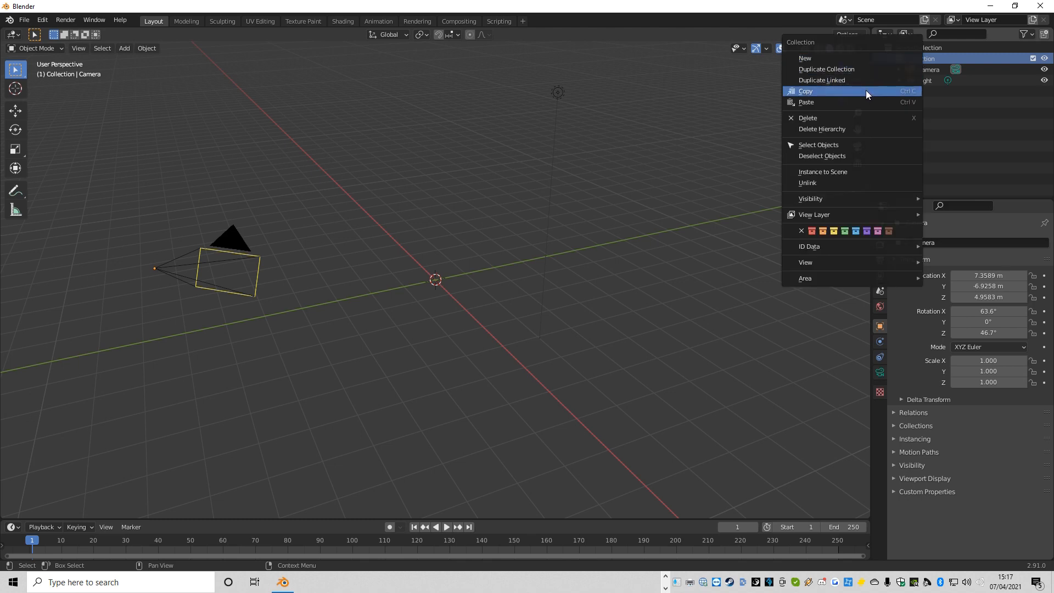
pyautogui.click(858, 118)
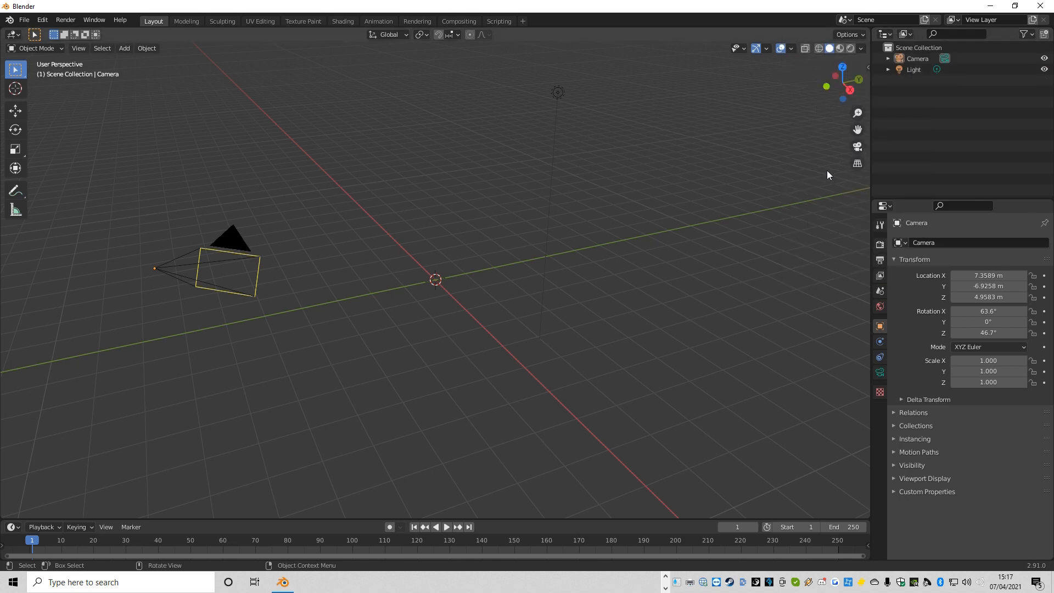
# Step: Delete the remaining light and camera to empty the scene
pyautogui.click(918, 70)
pyautogui.rightClick(916, 70)
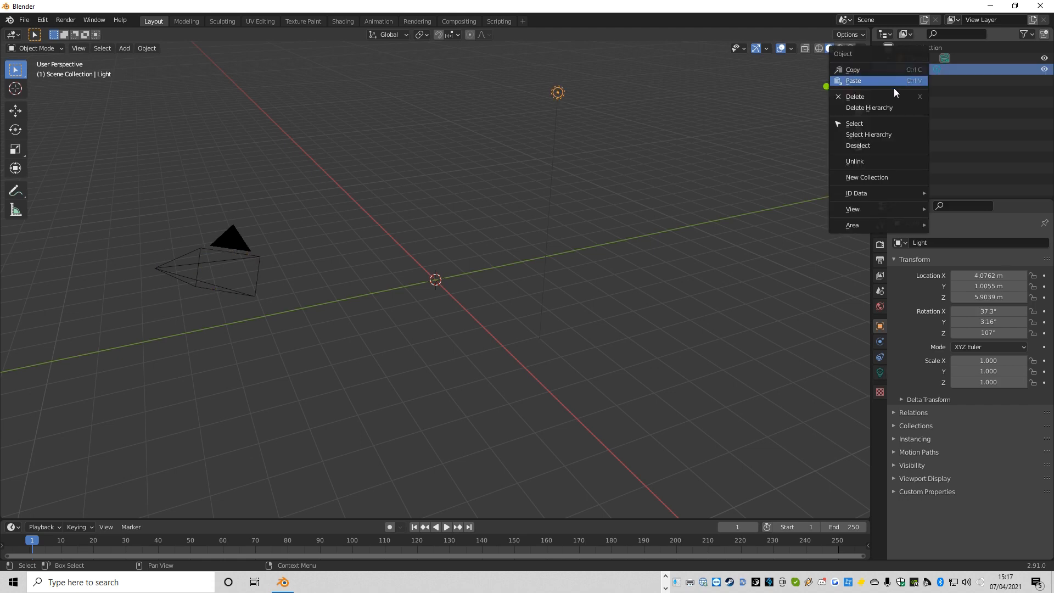
pyautogui.click(885, 94)
pyautogui.rightClick(914, 60)
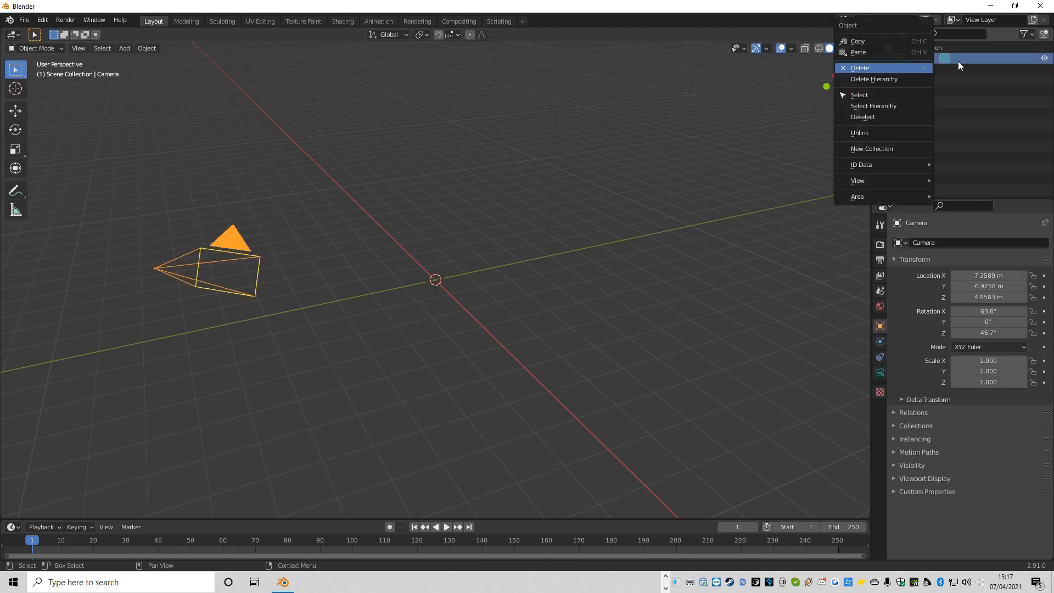
pyautogui.rightClick(918, 57)
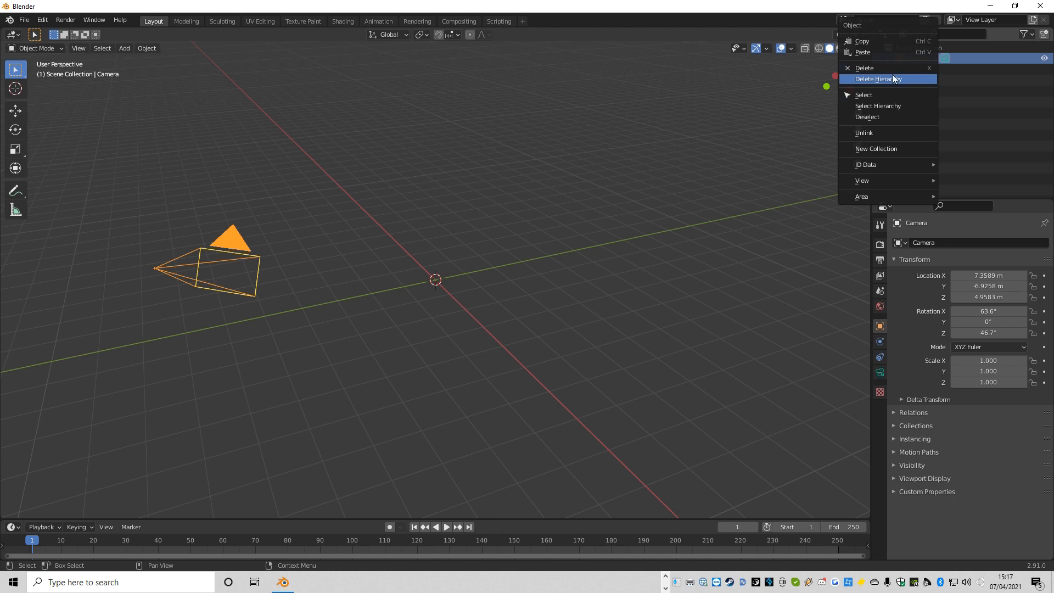
pyautogui.click(897, 80)
pyautogui.rightClick(282, 305)
# Step: Import the SVG file "Demo 04.svg" from the My Inkscape Saves folder in Documents
pyautogui.click(24, 22)
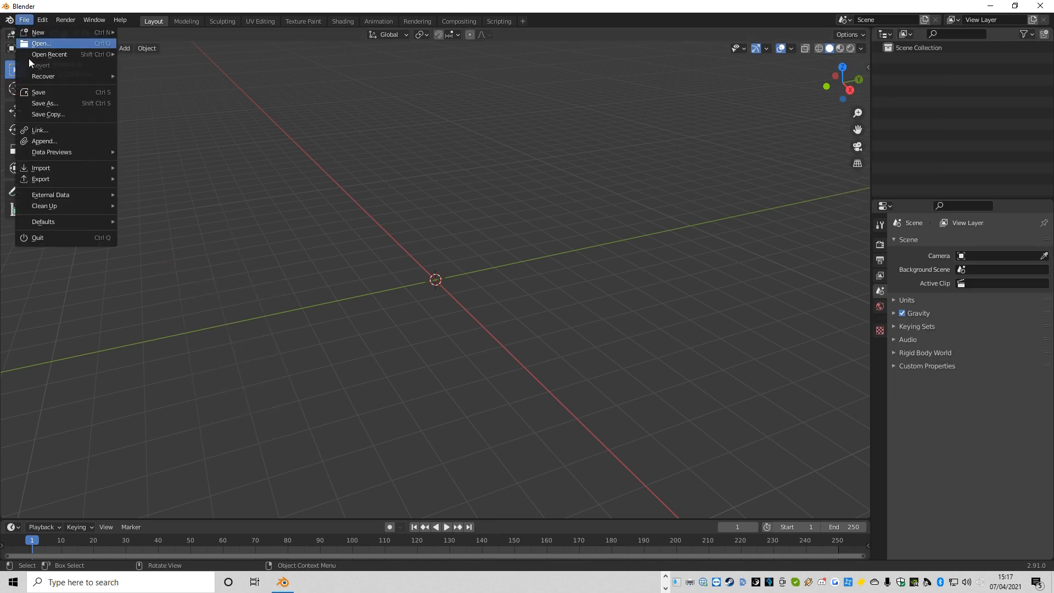
pyautogui.moveTo(86, 180)
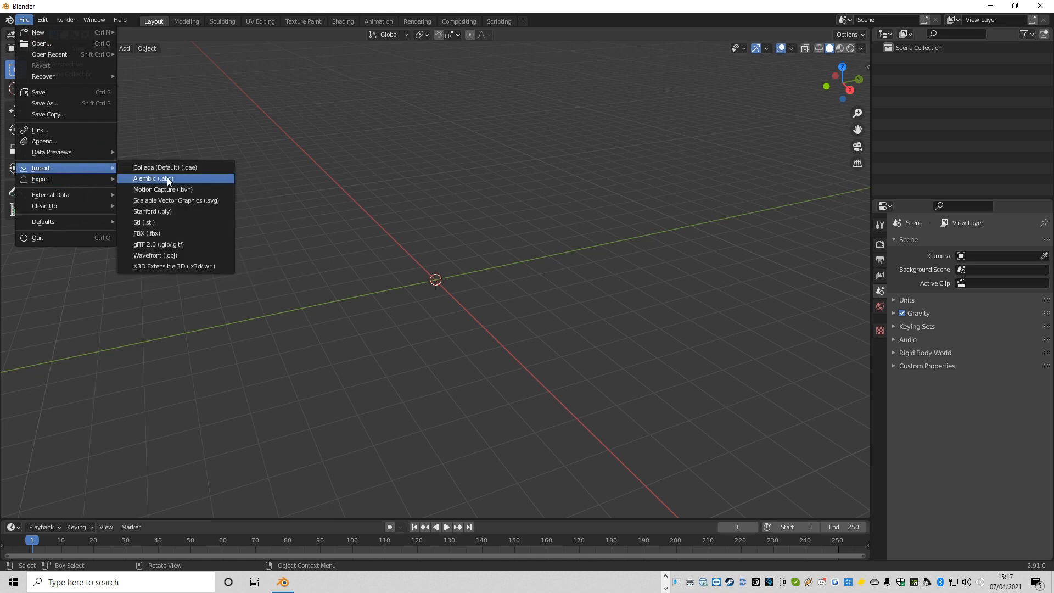
pyautogui.click(203, 204)
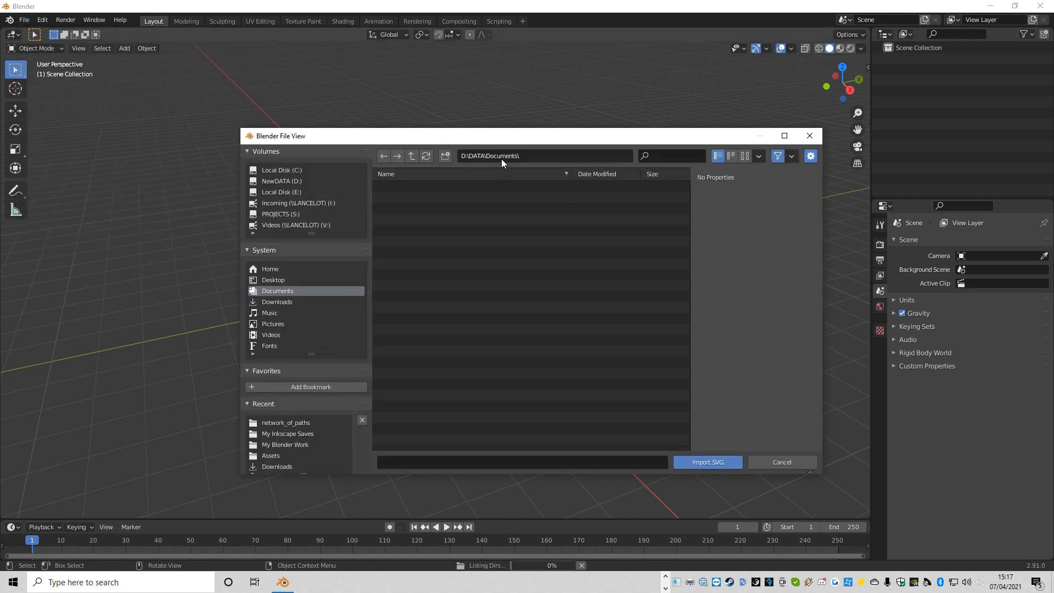
pyautogui.scroll(-5, 494, 361)
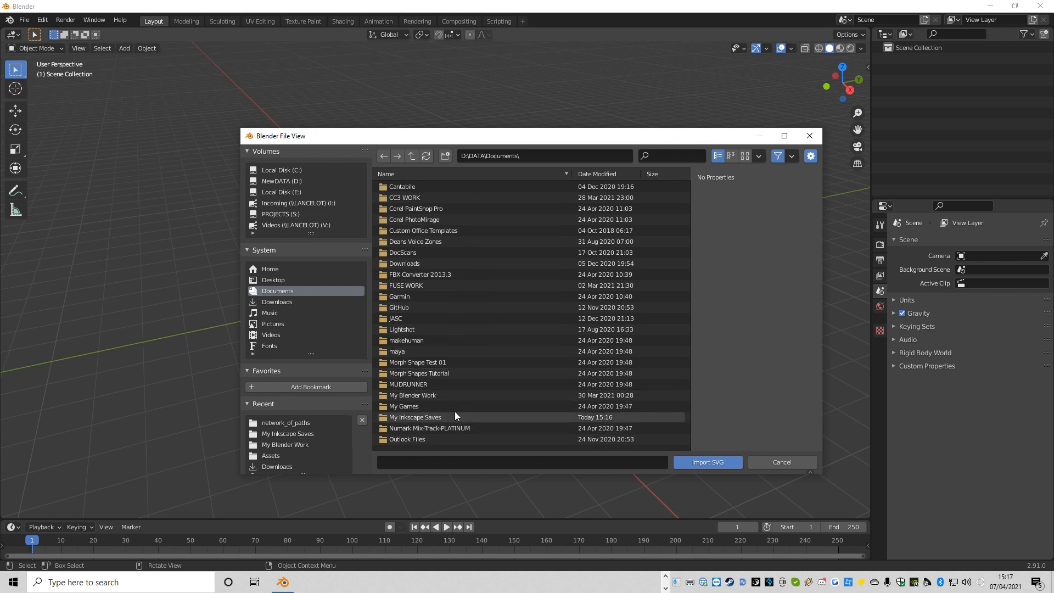
pyautogui.doubleClick(447, 417)
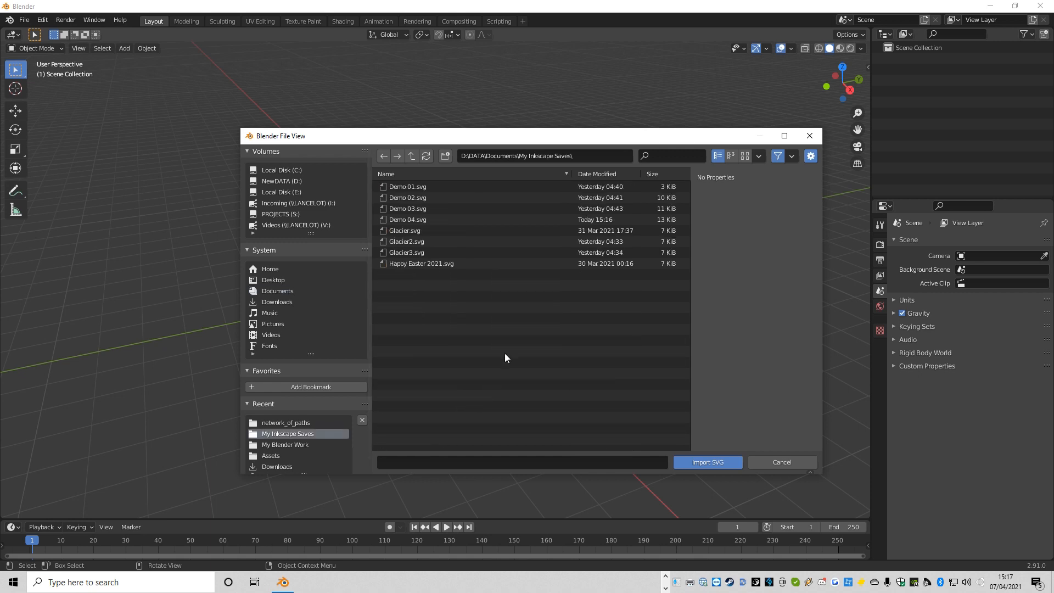
pyautogui.click(410, 219)
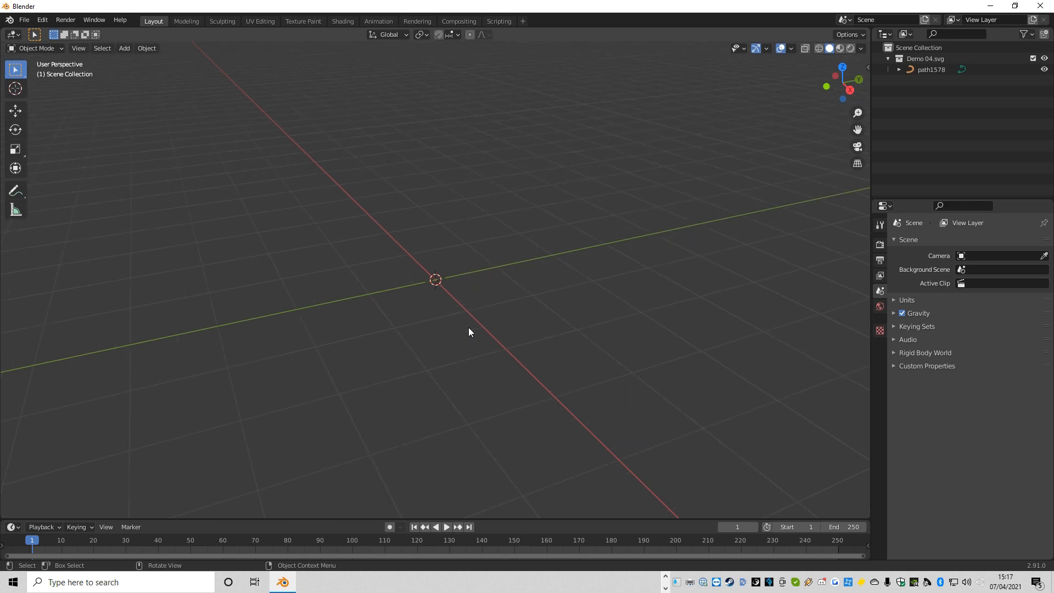
# Step: Select the imported lettering curve and stand it upright with a rotation of 90° on X and 90° on Z
pyautogui.scroll(7, 469, 328)
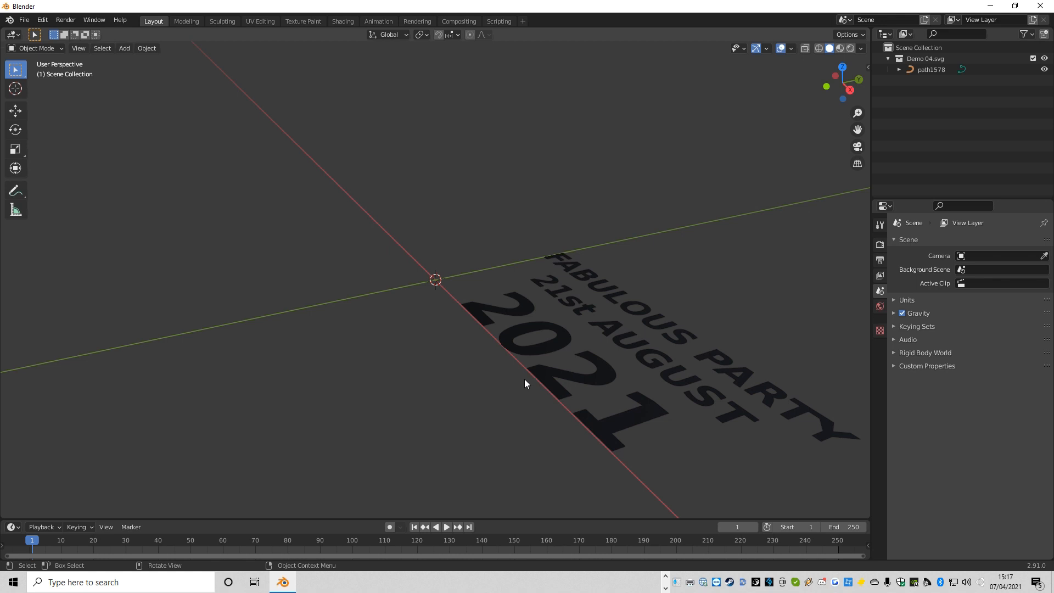
pyautogui.scroll(-2, 442, 368)
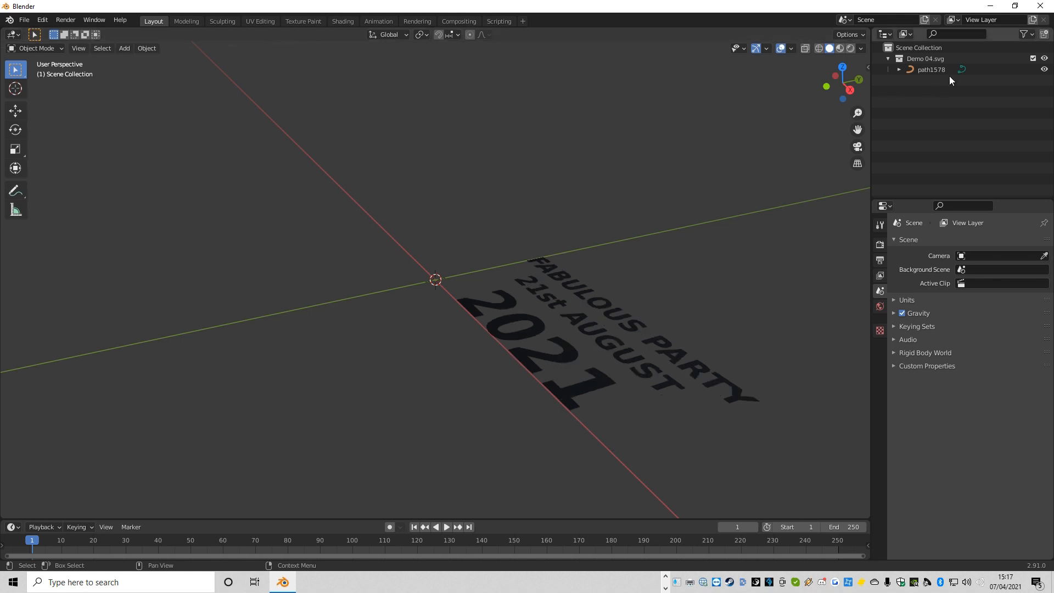
pyautogui.click(928, 68)
pyautogui.scroll(-1, 775, 307)
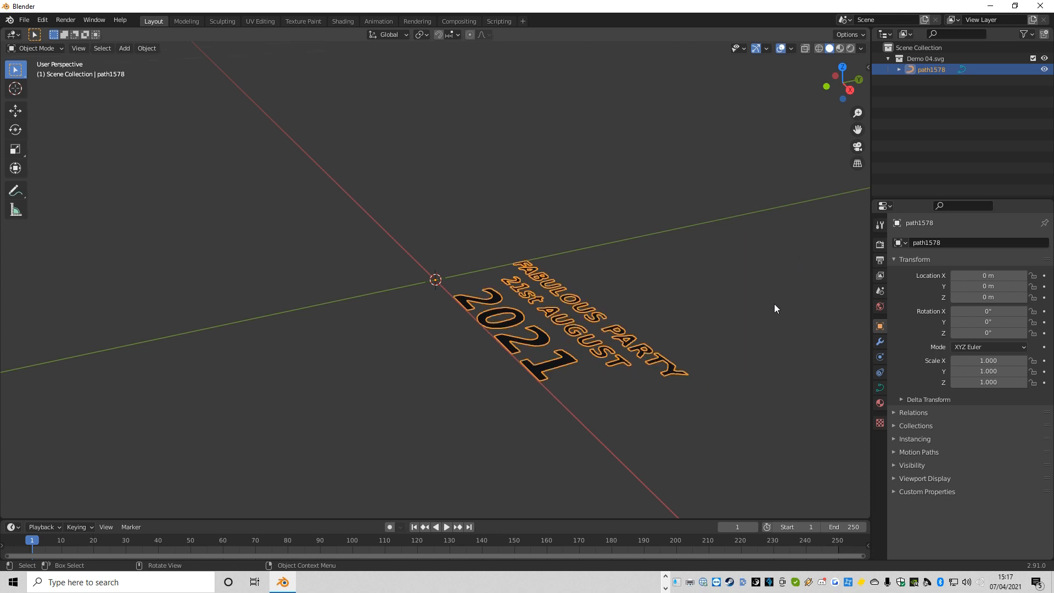
pyautogui.click(1006, 312)
pyautogui.write('90')
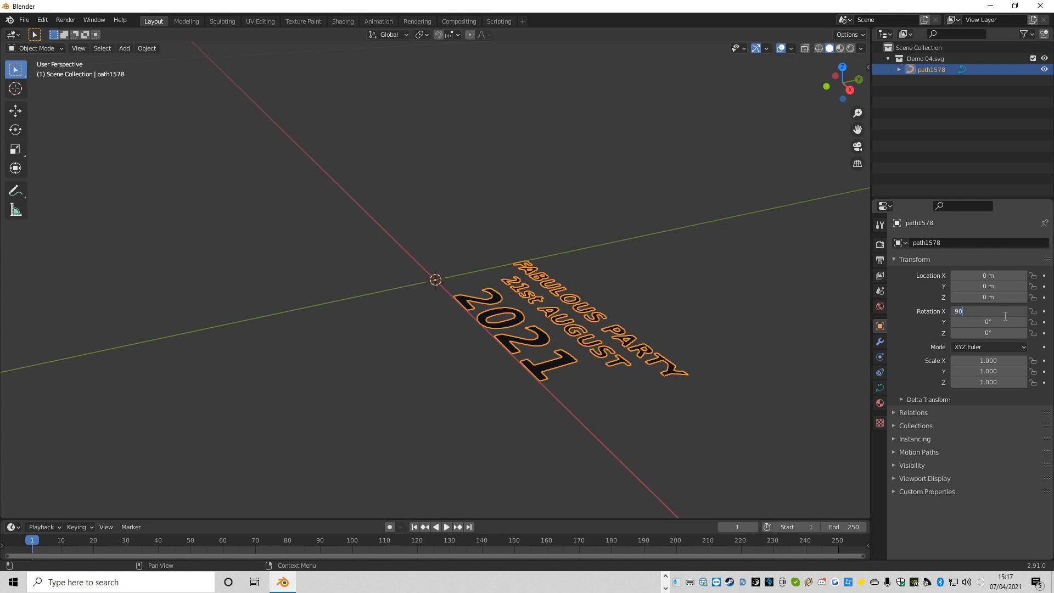
pyautogui.press('Return')
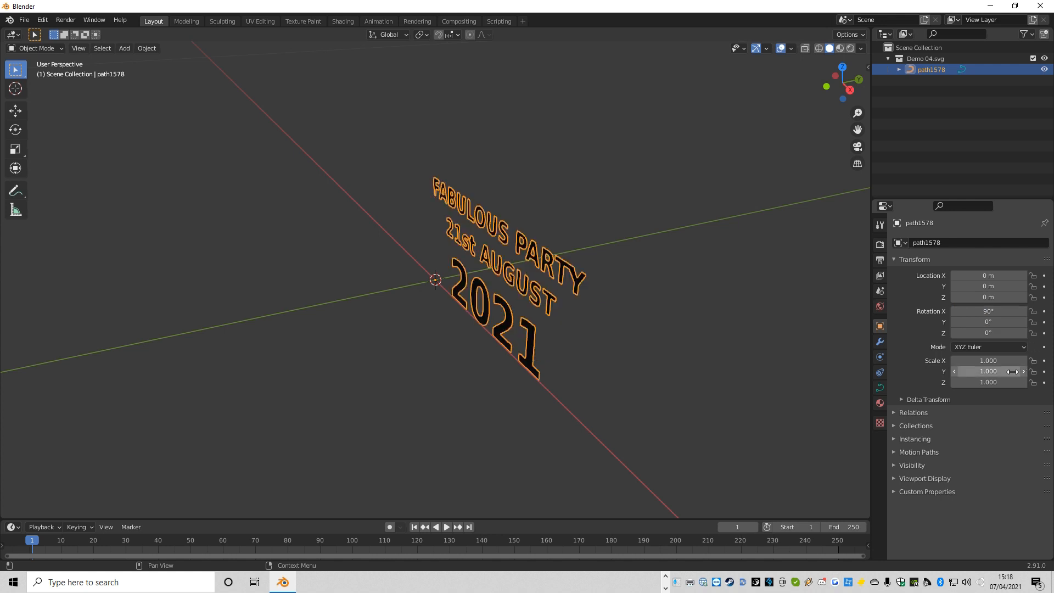
pyautogui.doubleClick(1003, 334)
pyautogui.write('90')
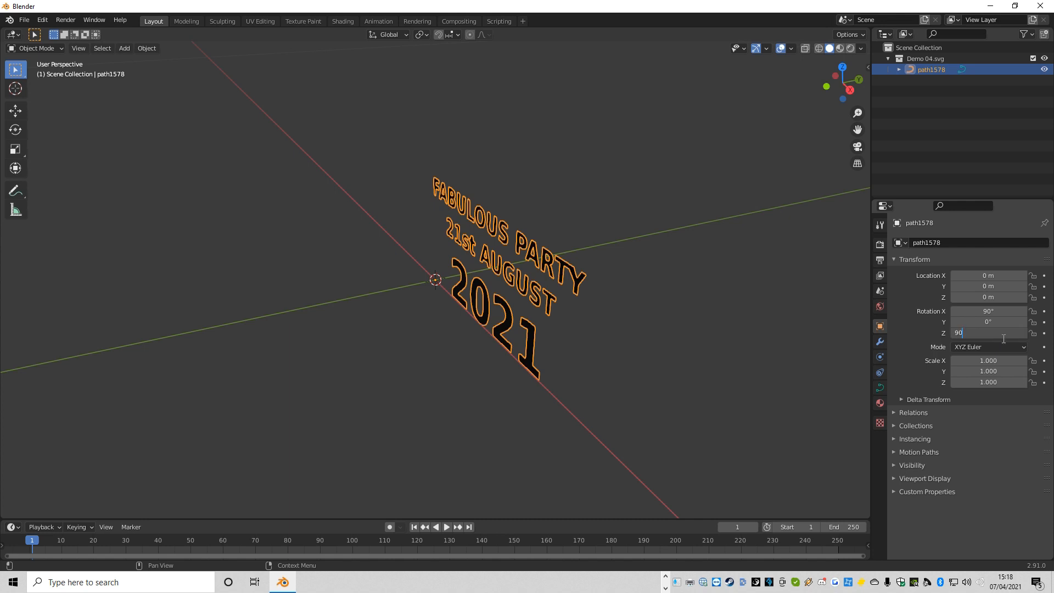
pyautogui.press('Return')
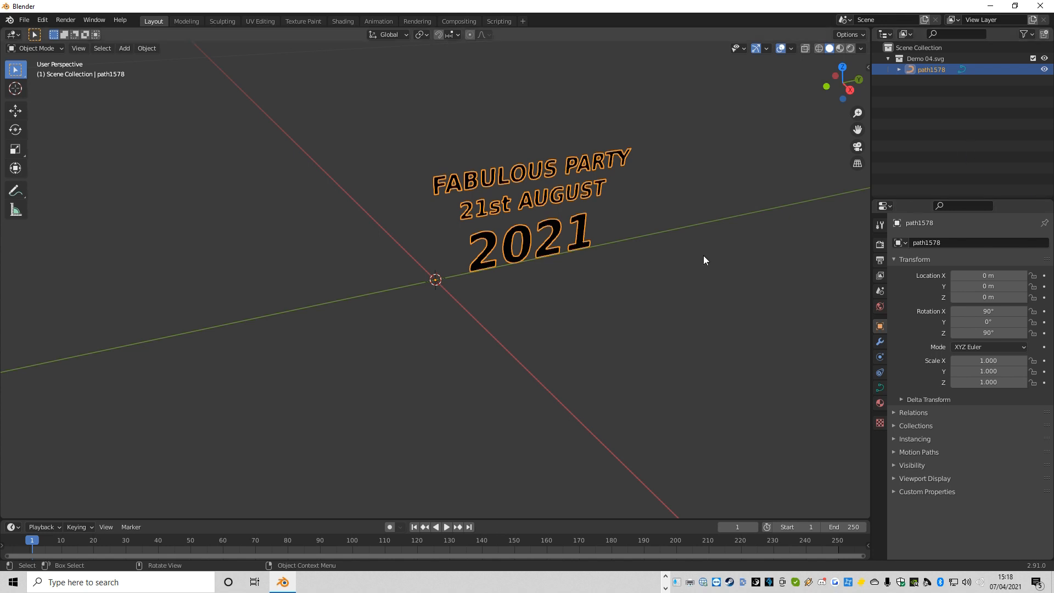
# Step: Move the lettering along the Y axis to about -0.051 m so it sits roughly centred on the origin
pyautogui.click(16, 111)
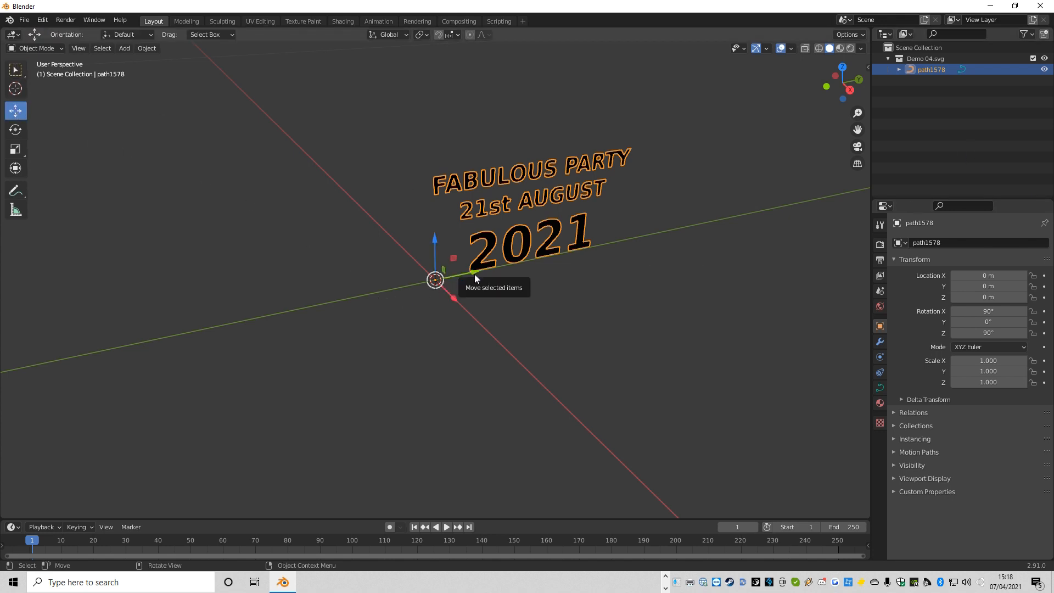
pyautogui.moveTo(474, 275); pyautogui.dragTo(376, 308)
pyautogui.rightClick(633, 331)
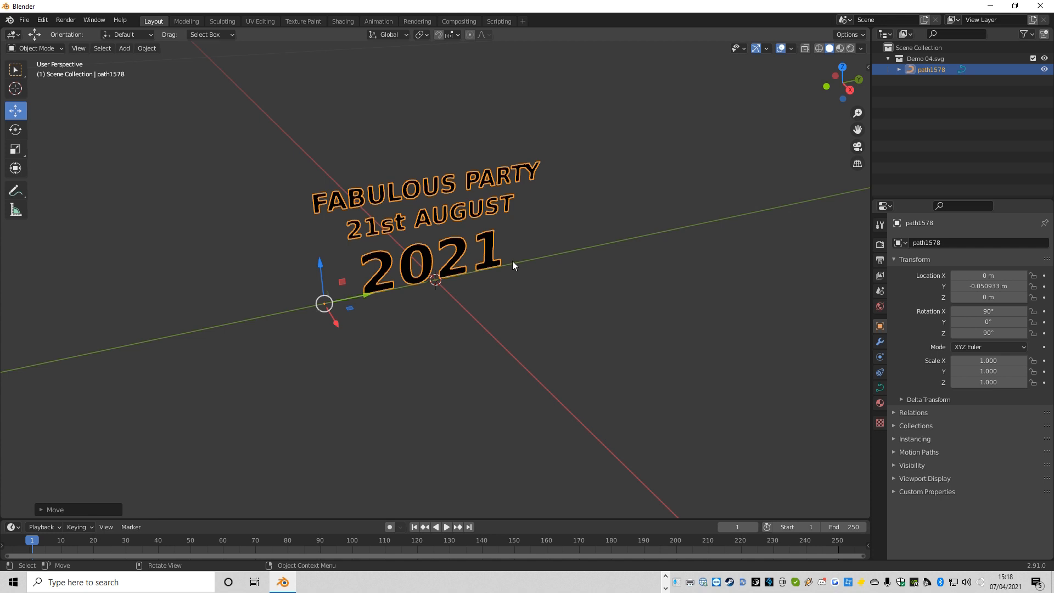
# Step: Extrude the lettering curve into deep solid 3D letters using Extrude Size
pyautogui.scroll(3, 512, 261)
pyautogui.rightClick(469, 352)
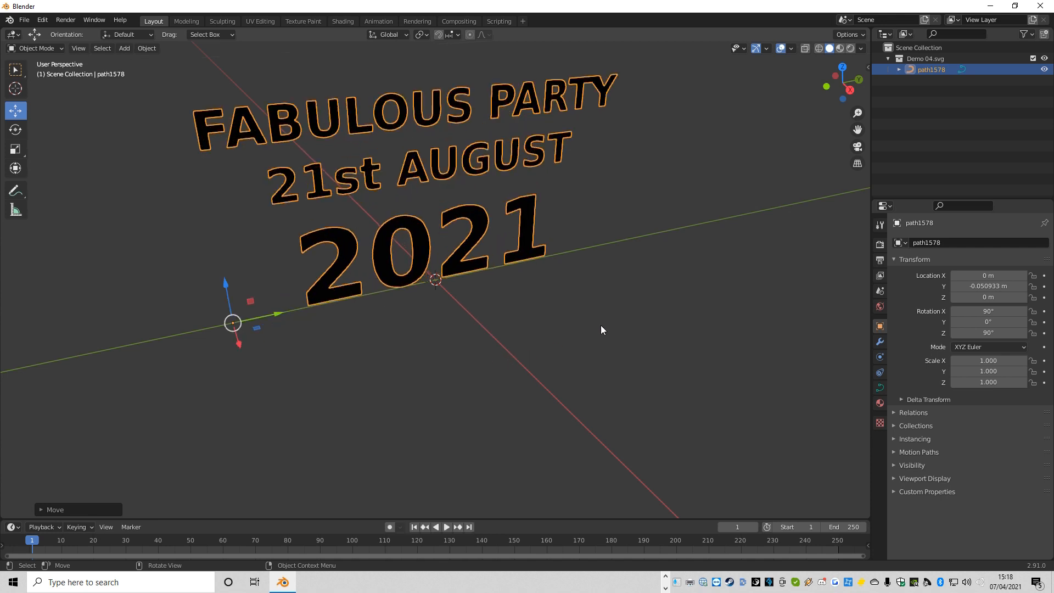
pyautogui.scroll(-2, 681, 254)
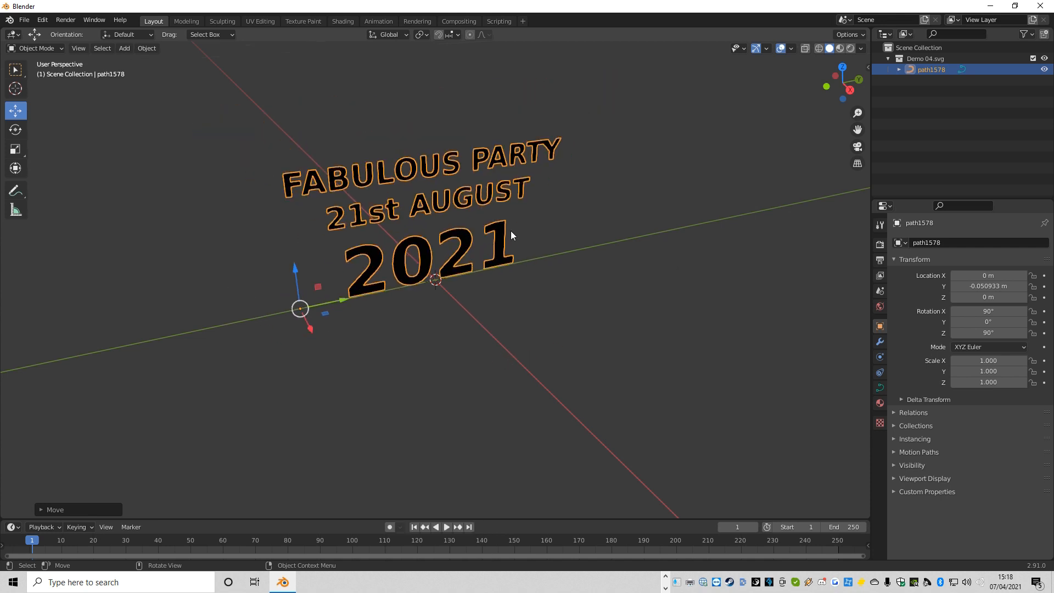
pyautogui.rightClick(453, 271)
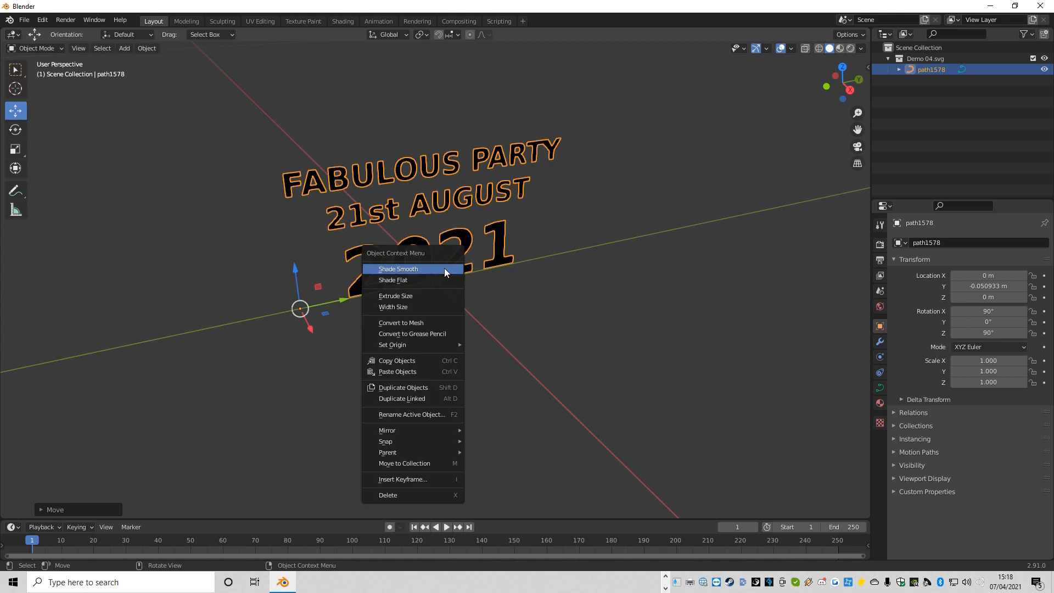
pyautogui.click(419, 295)
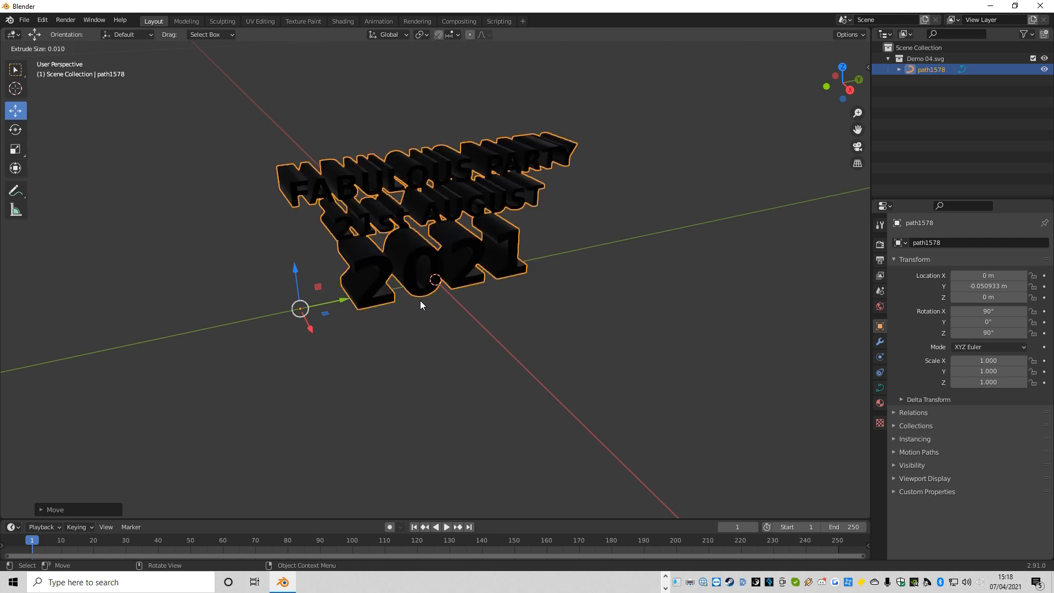
pyautogui.click(423, 301)
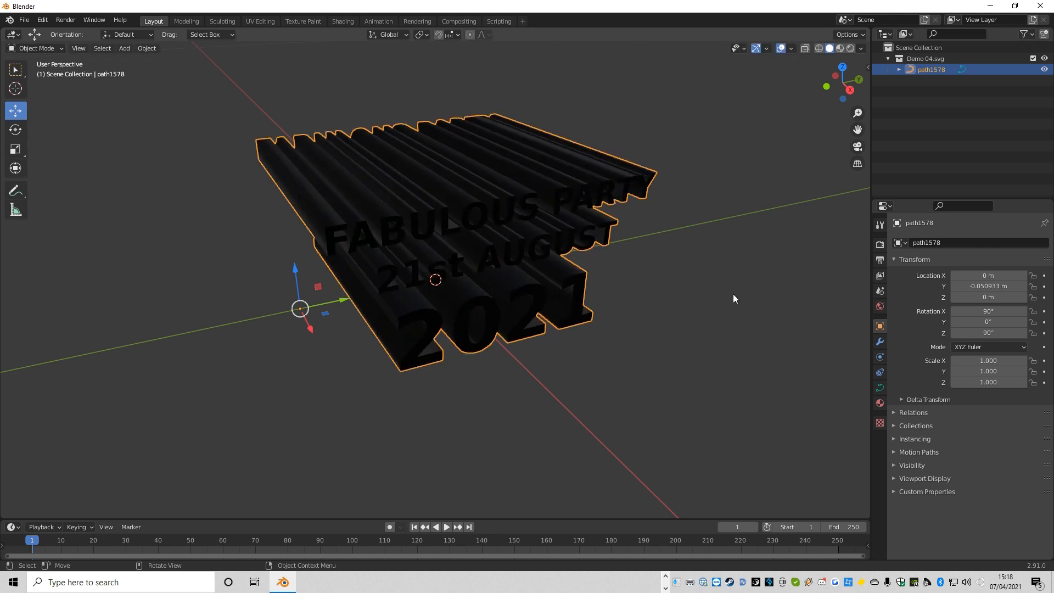
pyautogui.scroll(-1, 733, 294)
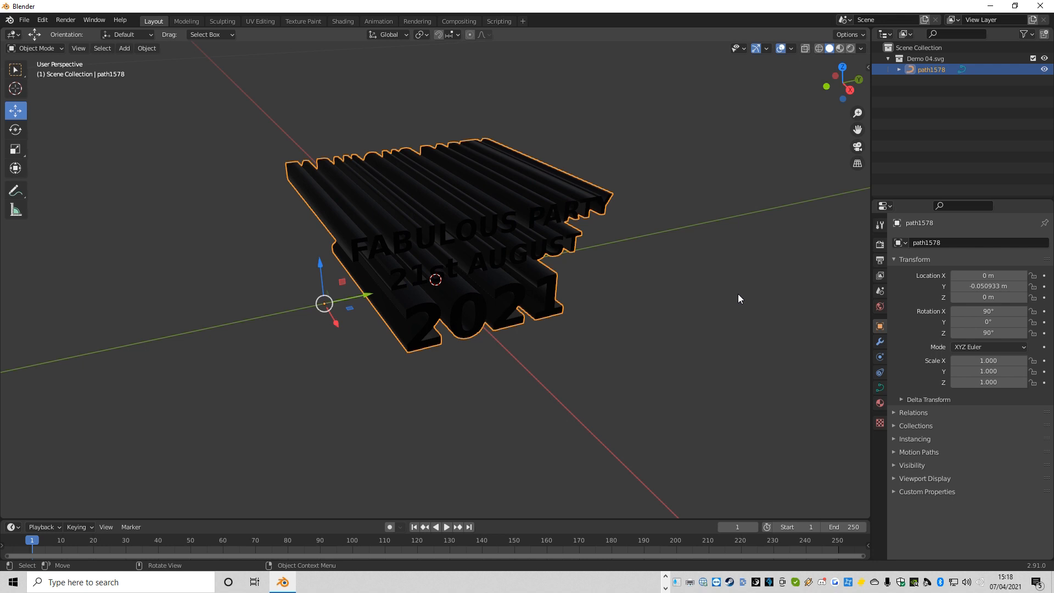
# Step: Convert the extruded lettering curve to a mesh
pyautogui.click(835, 280)
pyautogui.click(428, 180)
pyautogui.rightClick(410, 219)
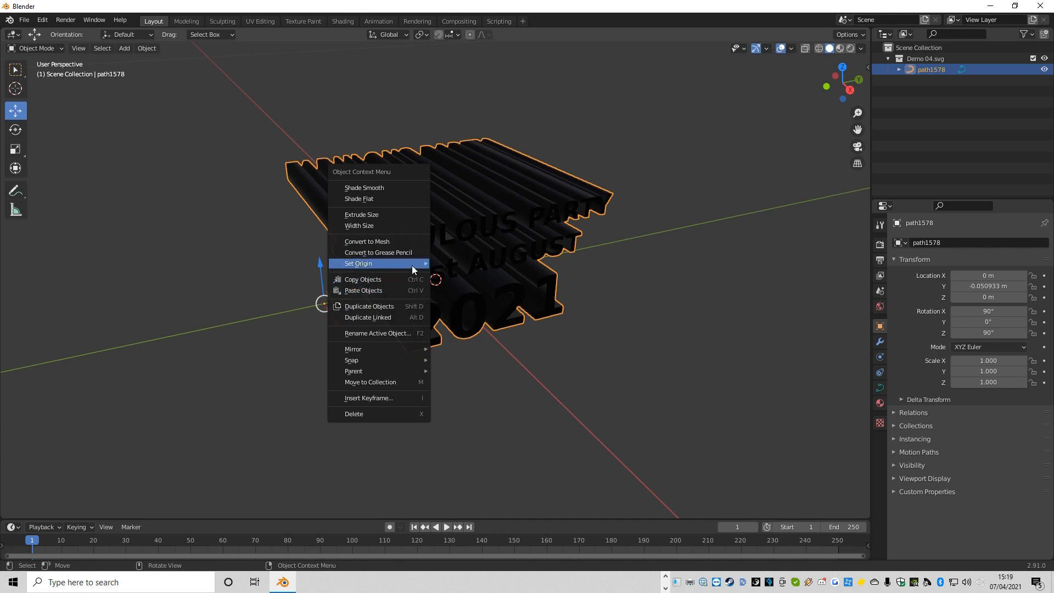
pyautogui.moveTo(412, 265)
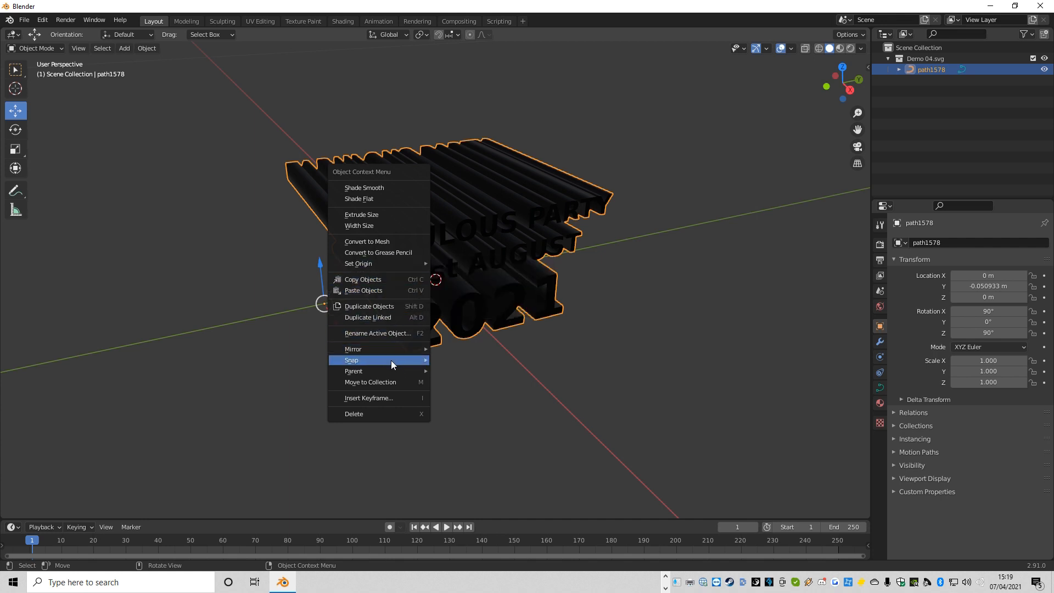
pyautogui.click(384, 241)
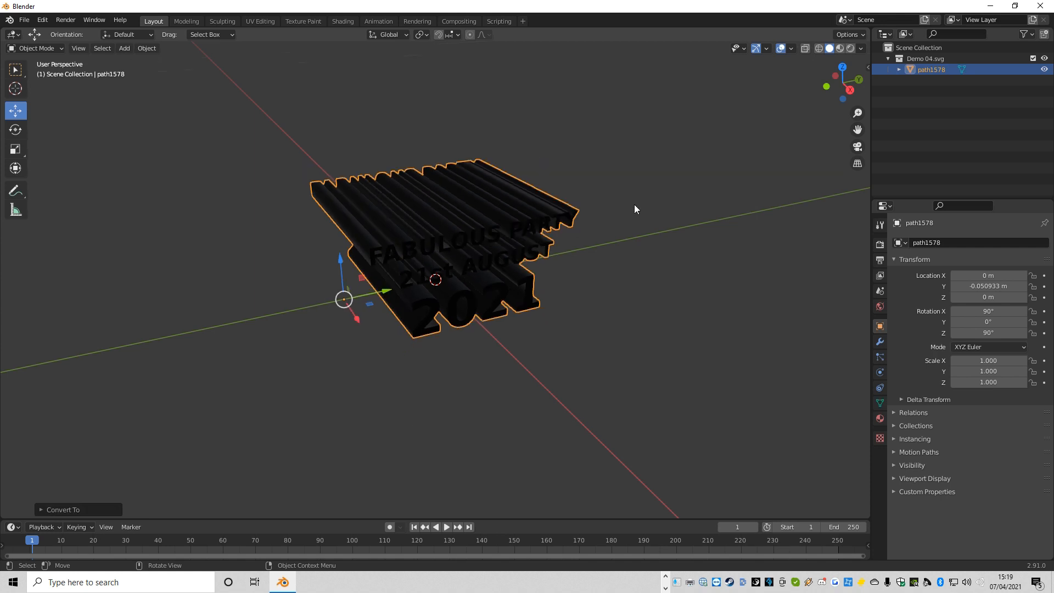
# Step: Export the lettering as an FBX file named "Demo 04" to the My Blender Work folder in Documents
pyautogui.click(25, 20)
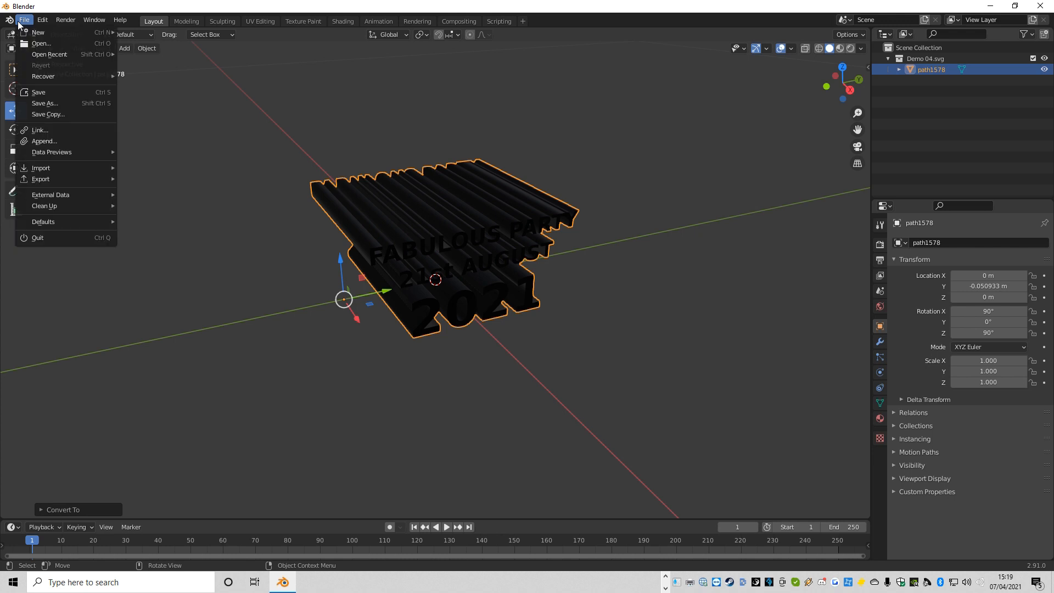
pyautogui.moveTo(68, 176)
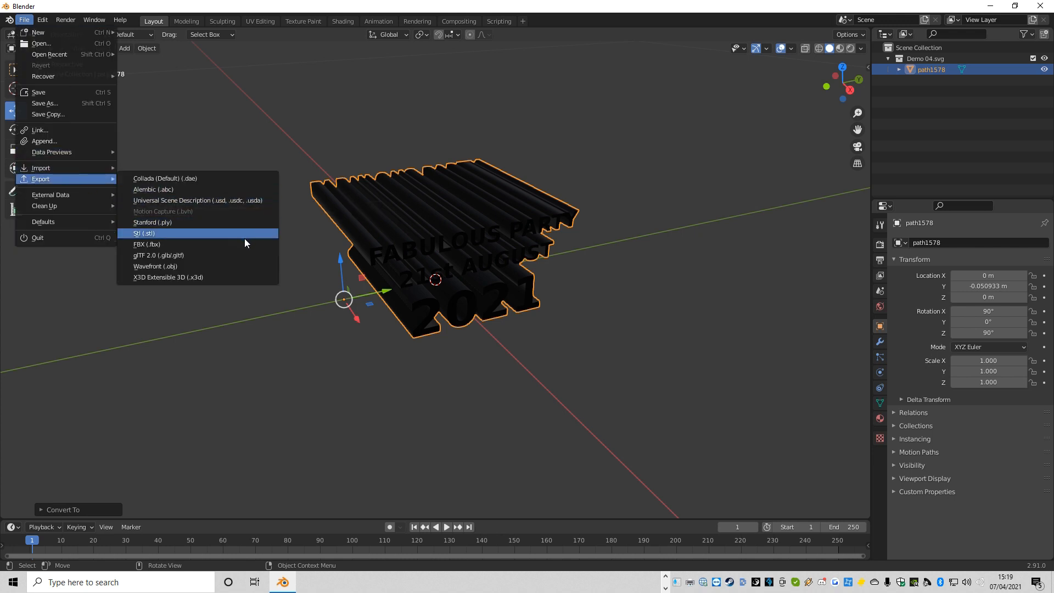
pyautogui.click(226, 244)
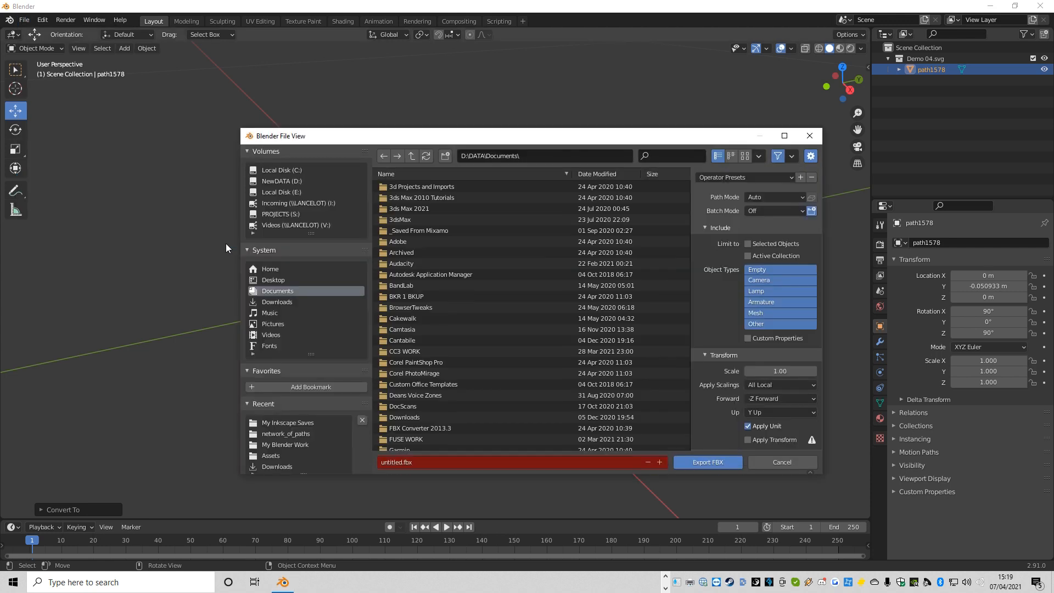
pyautogui.scroll(-5, 507, 341)
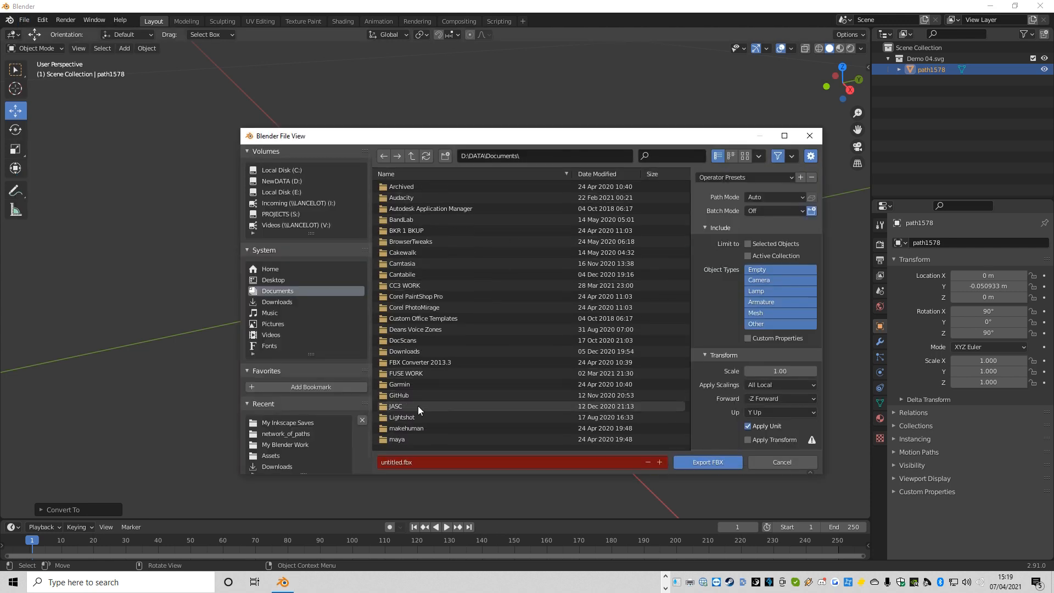
pyautogui.scroll(-2, 470, 391)
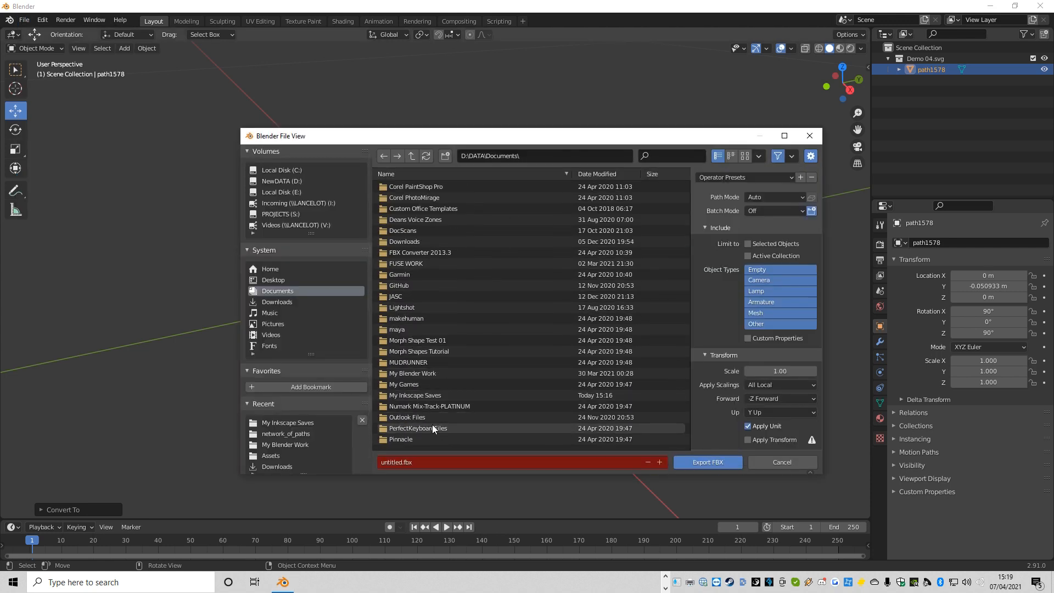
pyautogui.doubleClick(417, 373)
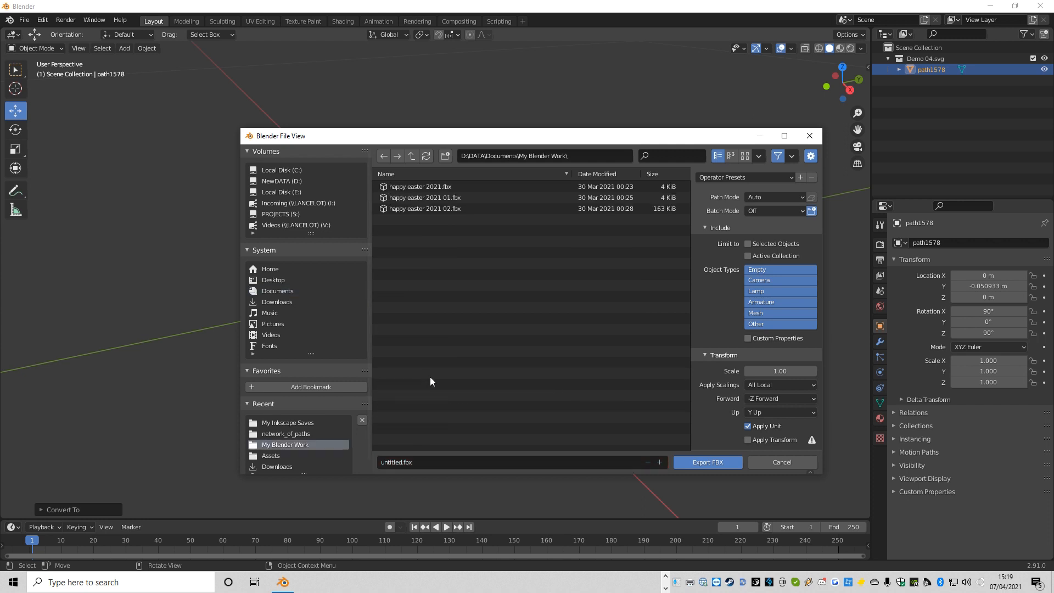
pyautogui.click(424, 466)
pyautogui.write('Demo 04')
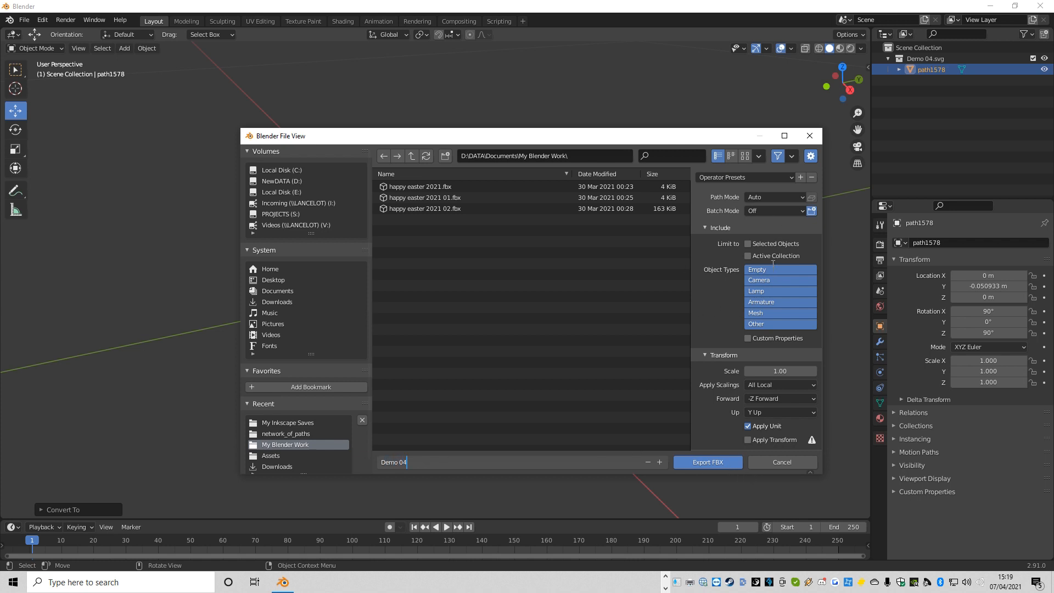
pyautogui.press('Return')
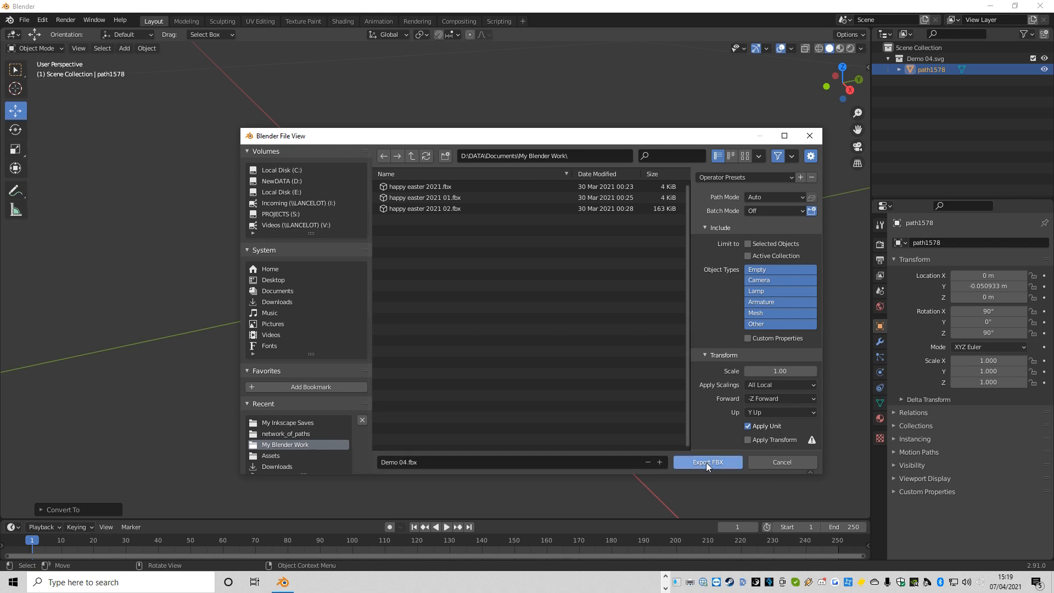
pyautogui.click(706, 463)
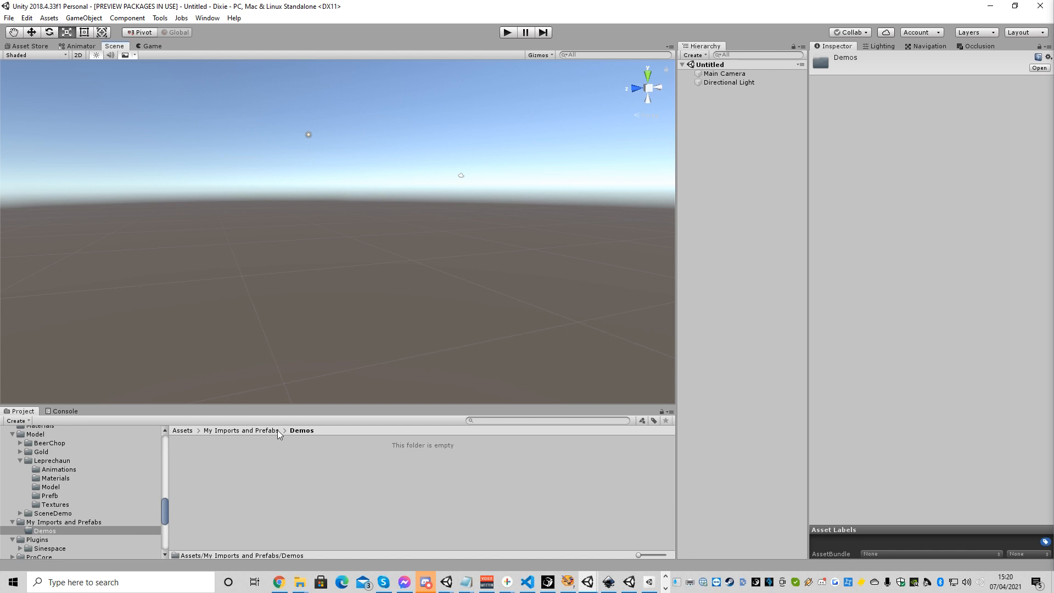
# Step: In Unity, import "Demo 04.fbx" from Documents > My Blender Work as a new asset into the Demos folder
pyautogui.click(212, 443)
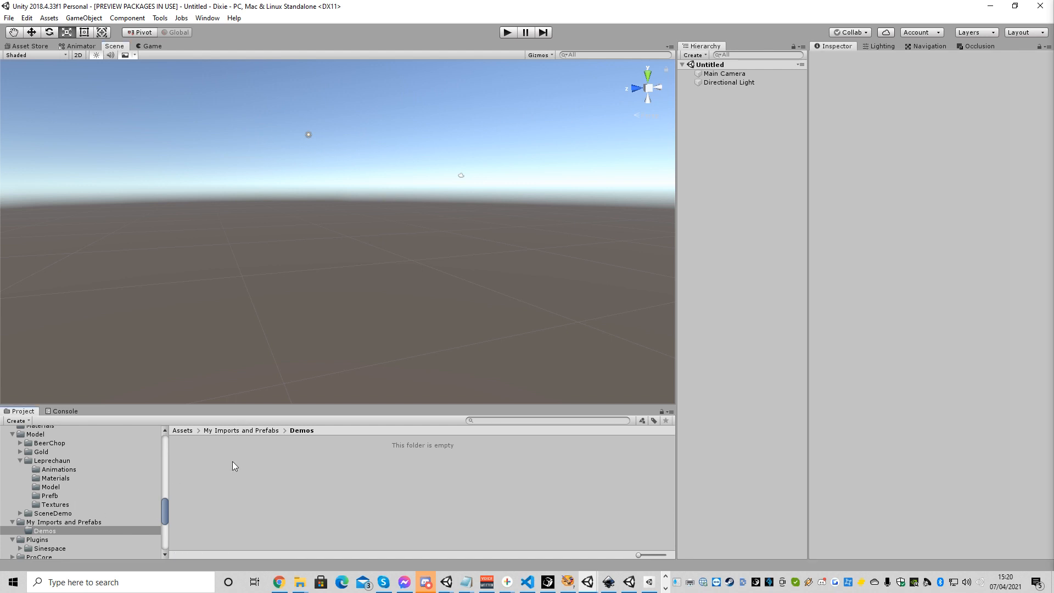
pyautogui.rightClick(276, 470)
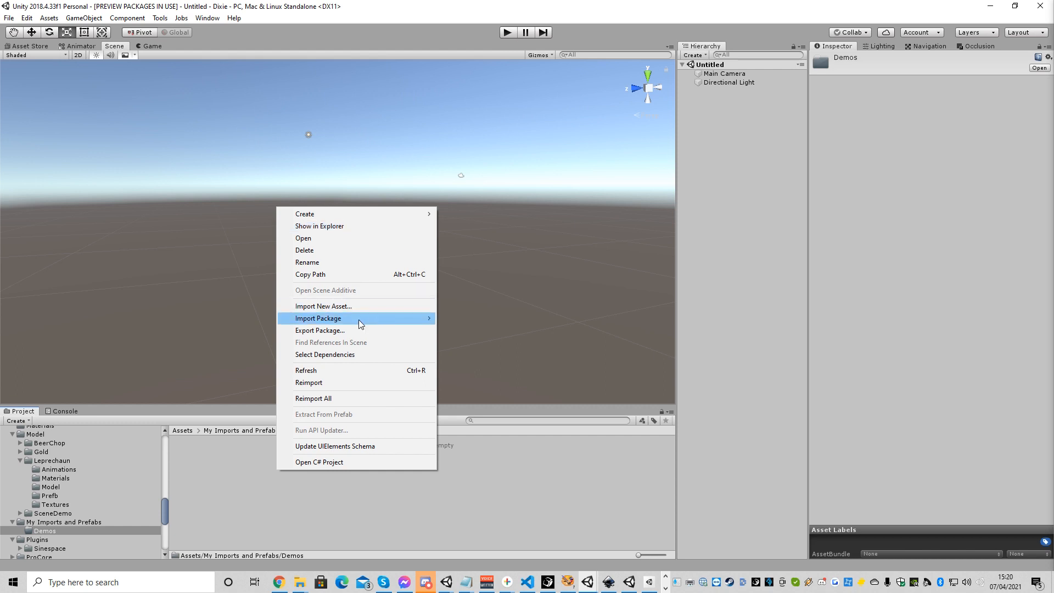
pyautogui.moveTo(357, 319)
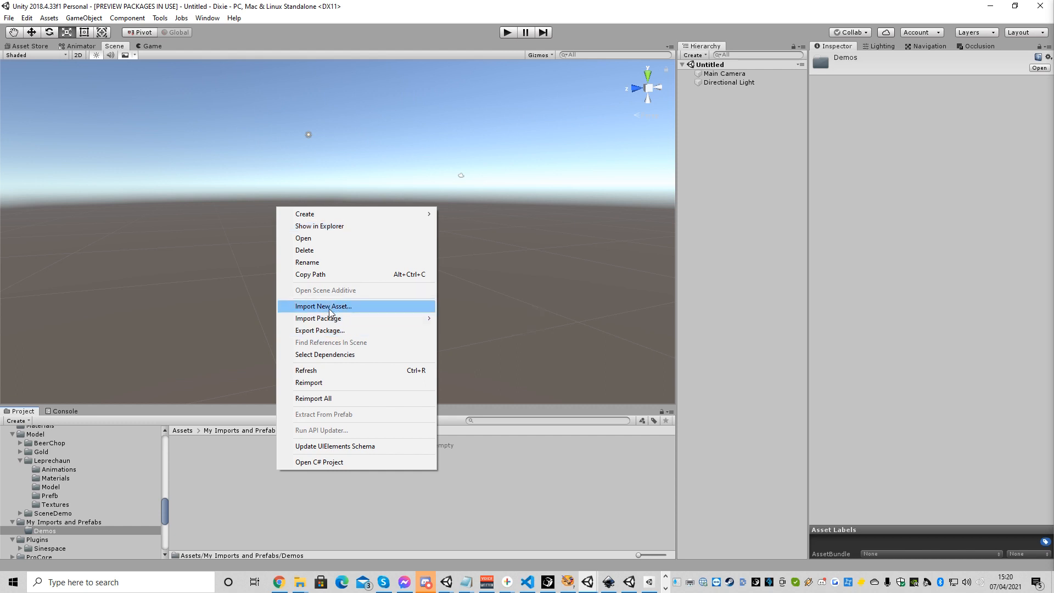
pyautogui.click(325, 307)
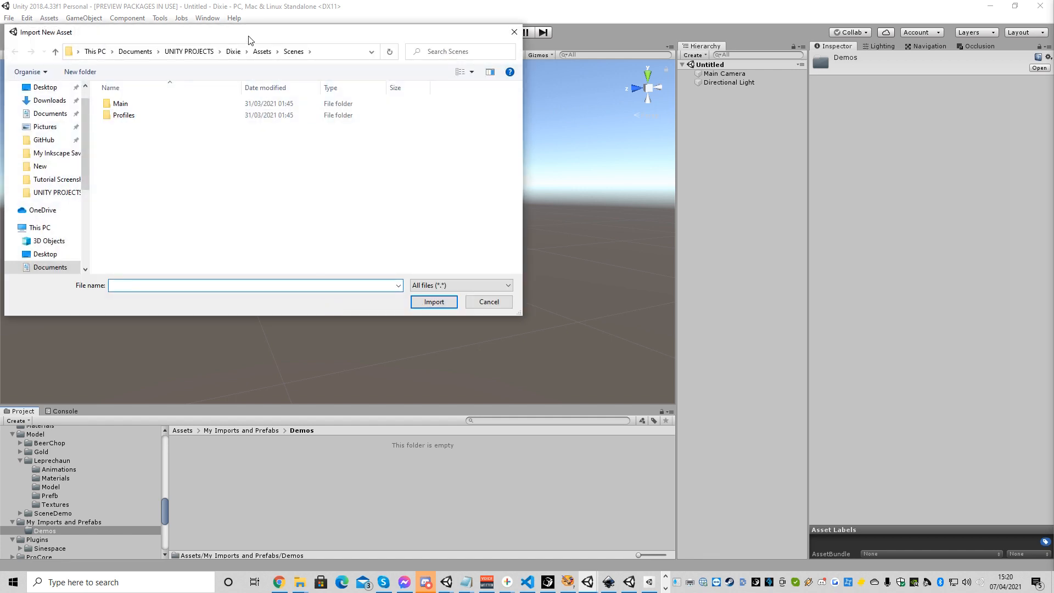
pyautogui.click(132, 53)
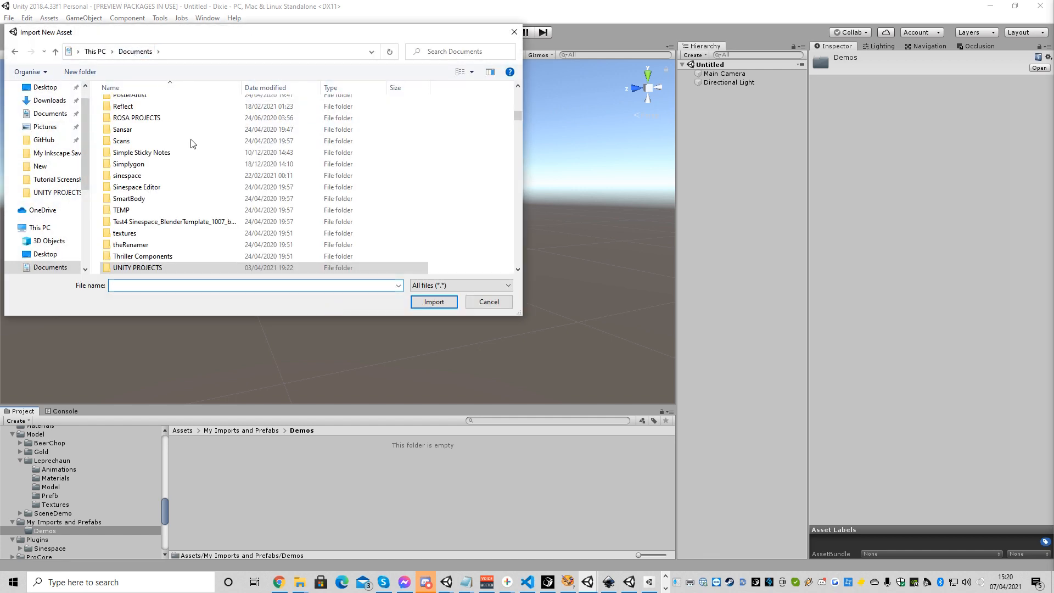
pyautogui.scroll(7, 208, 247)
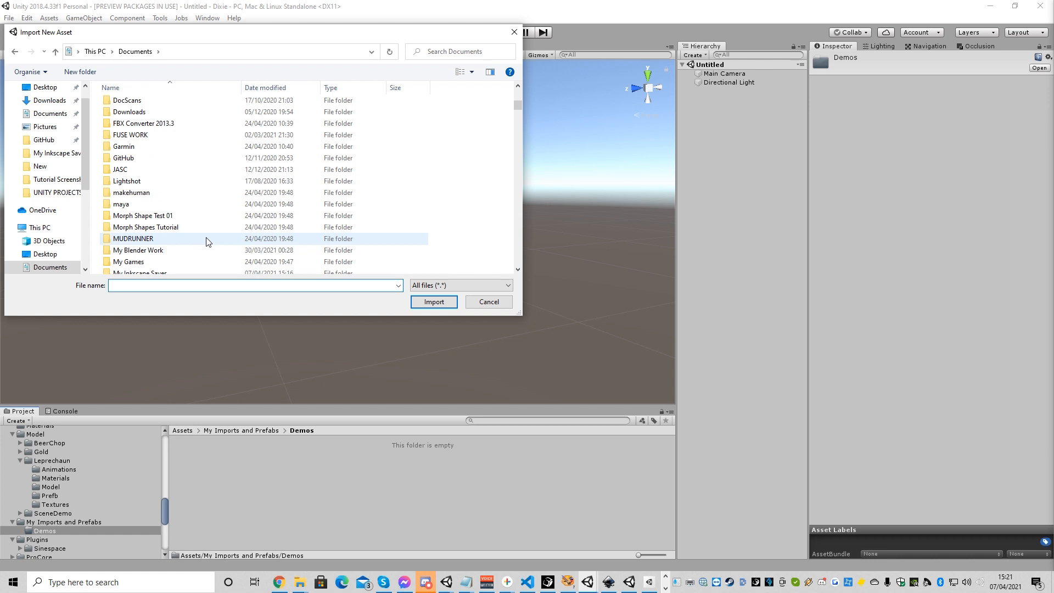
pyautogui.scroll(-1, 187, 239)
pyautogui.scroll(-1, 190, 240)
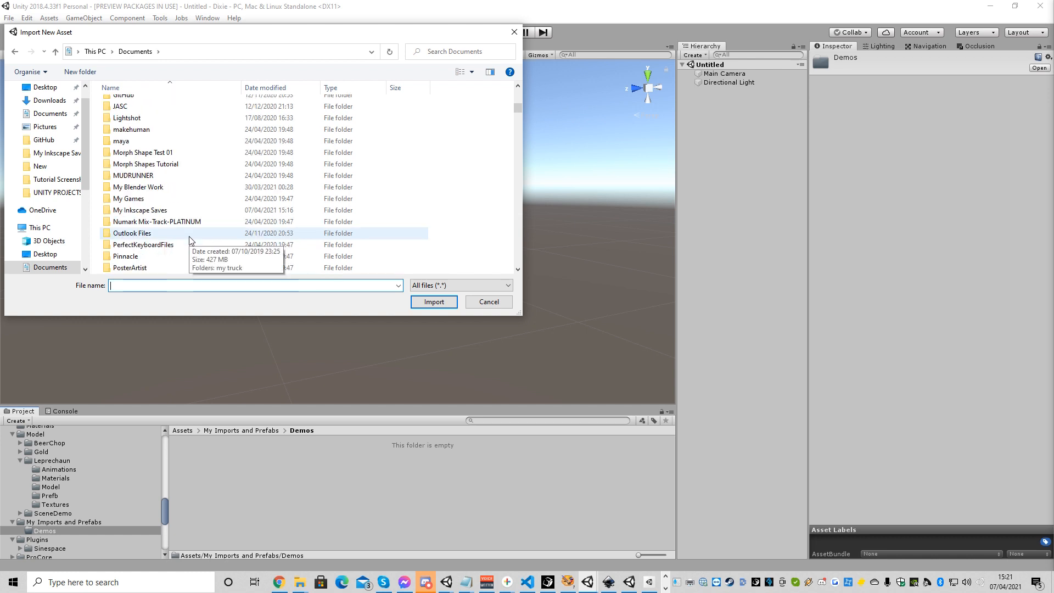
pyautogui.doubleClick(156, 188)
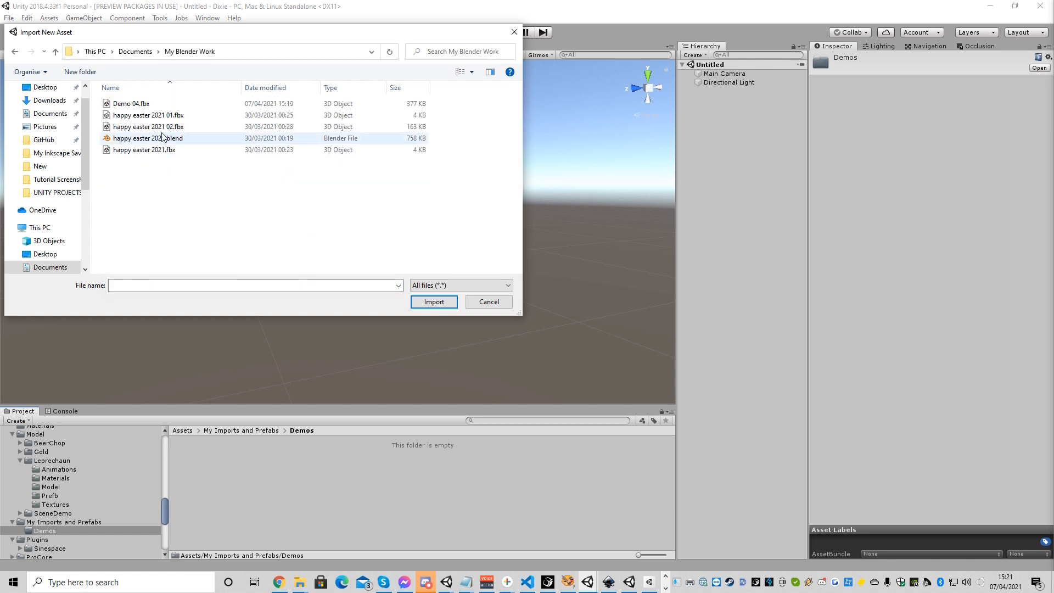
pyautogui.click(146, 104)
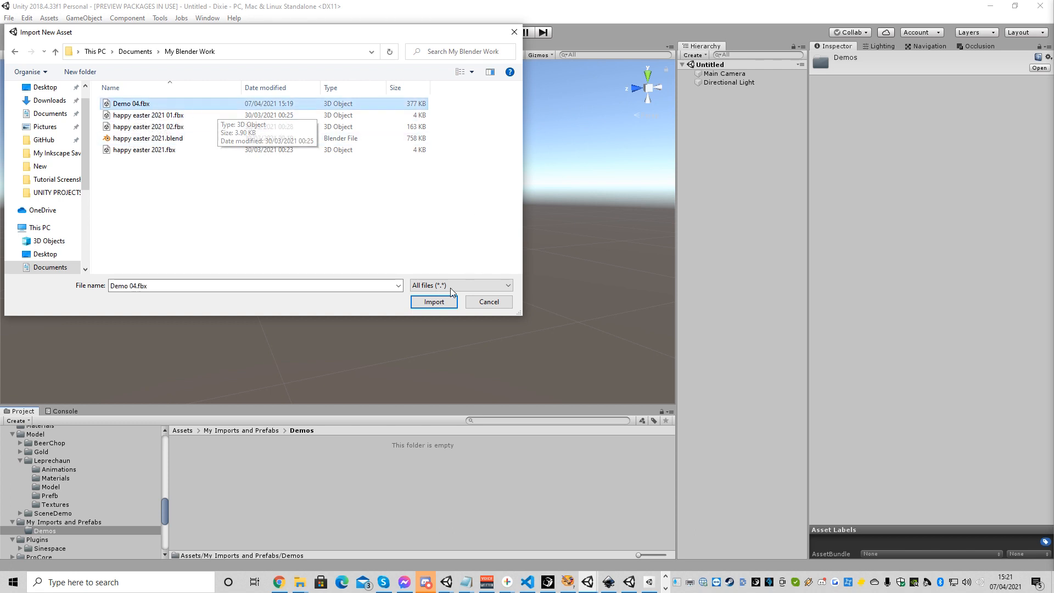
pyautogui.click(431, 302)
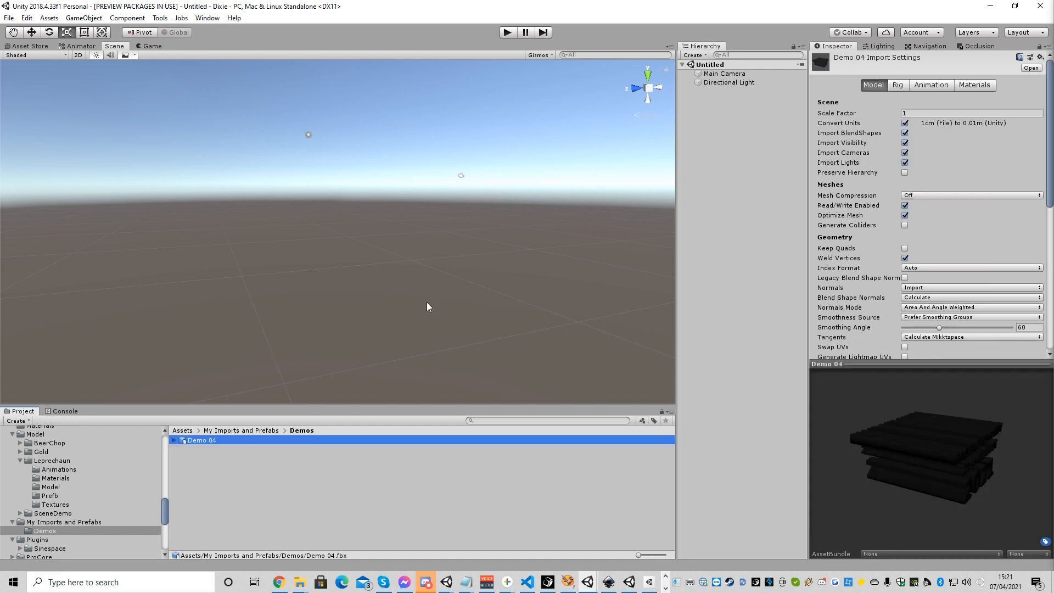
# Step: Inspect the Demo 04 model's preview, place the model in the scene and frame it in the view
pyautogui.moveTo(982, 466); pyautogui.dragTo(898, 488)
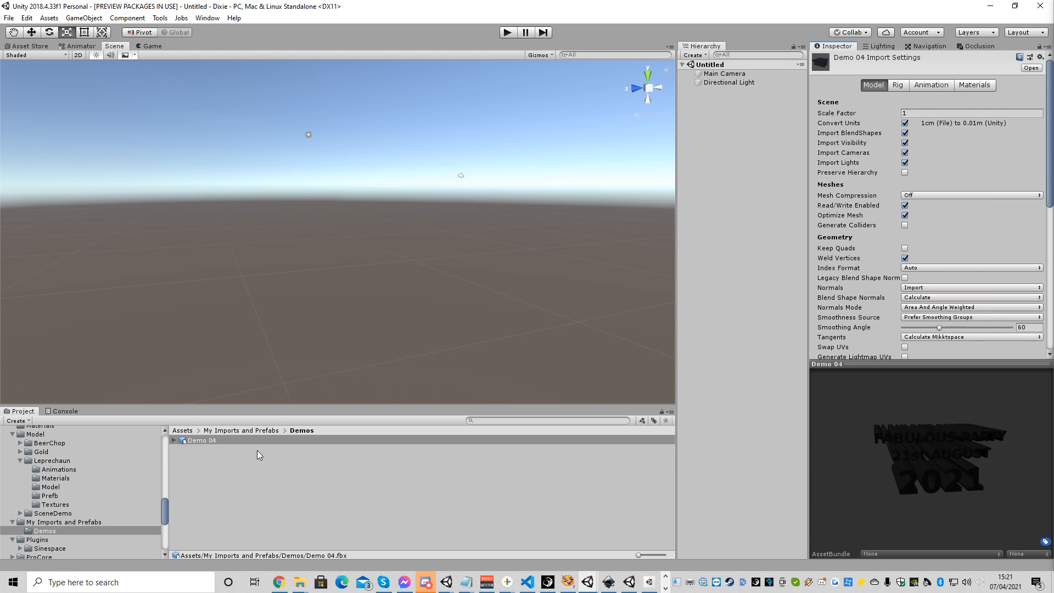
pyautogui.moveTo(216, 439); pyautogui.dragTo(306, 290)
pyautogui.scroll(2, 353, 317)
pyautogui.scroll(-2, 354, 317)
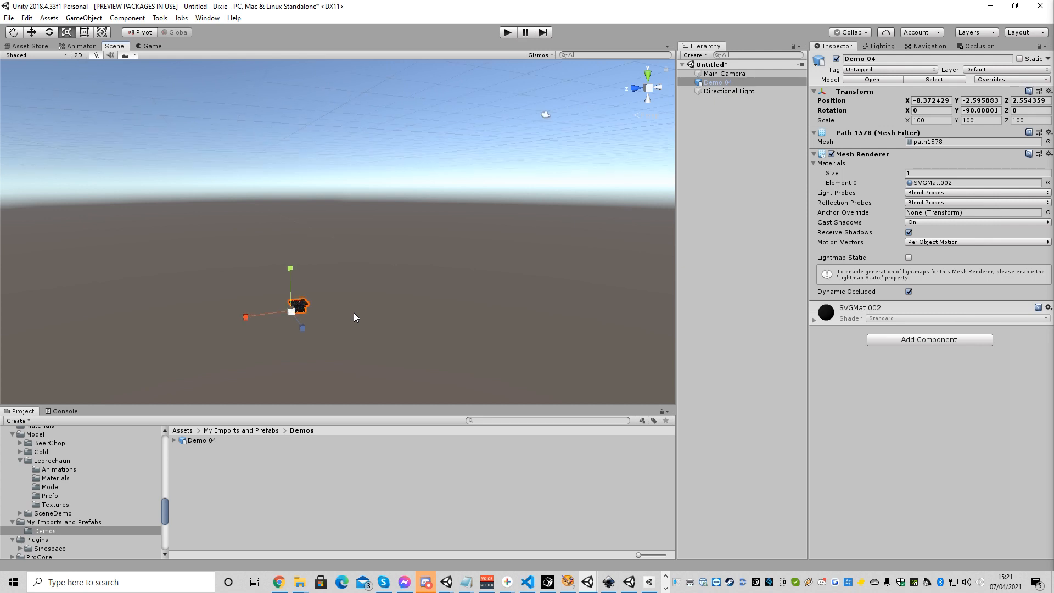
pyautogui.keyDown('alt'); pyautogui.moveTo(354, 317); pyautogui.dragTo(462, 339); pyautogui.keyUp('alt')
pyautogui.press('f')
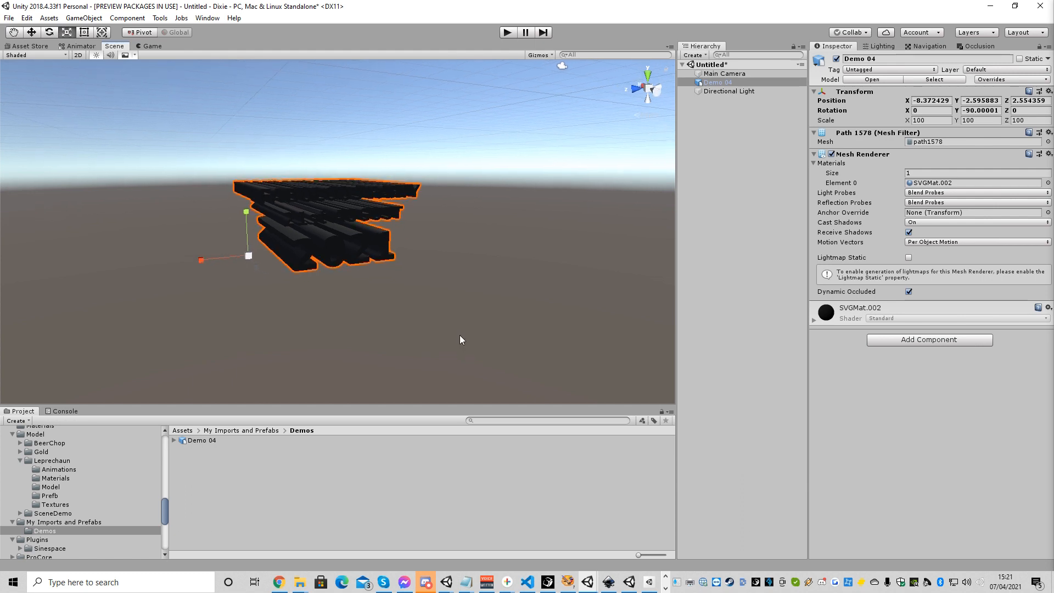
# Step: Search the project assets for "2015" and place the 2015 Male model in the scene beside the lettering
pyautogui.click(539, 422)
pyautogui.write('2015')
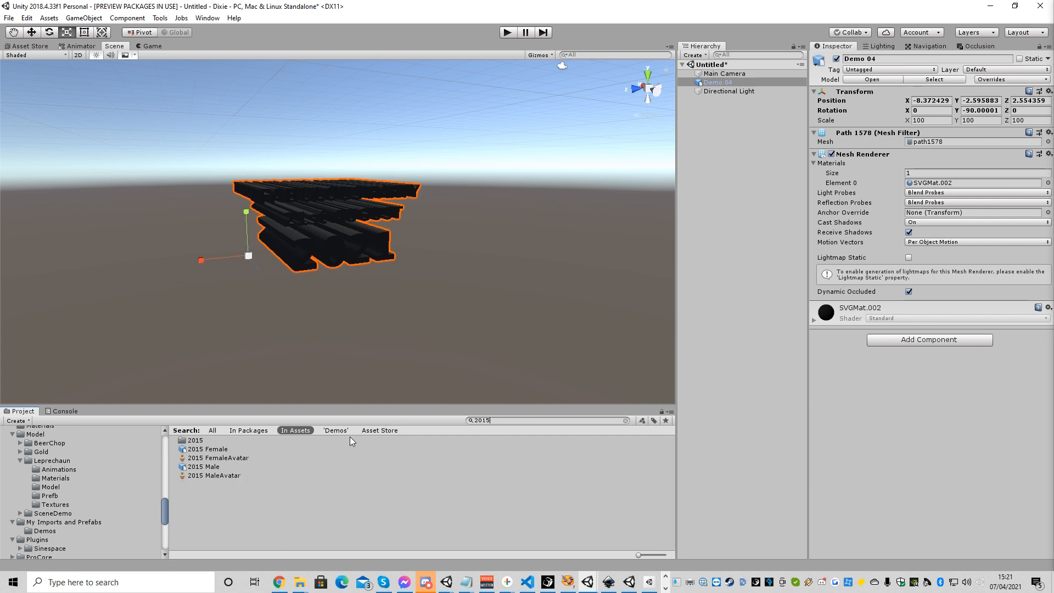
pyautogui.click(210, 468)
pyautogui.moveTo(210, 471); pyautogui.dragTo(216, 254)
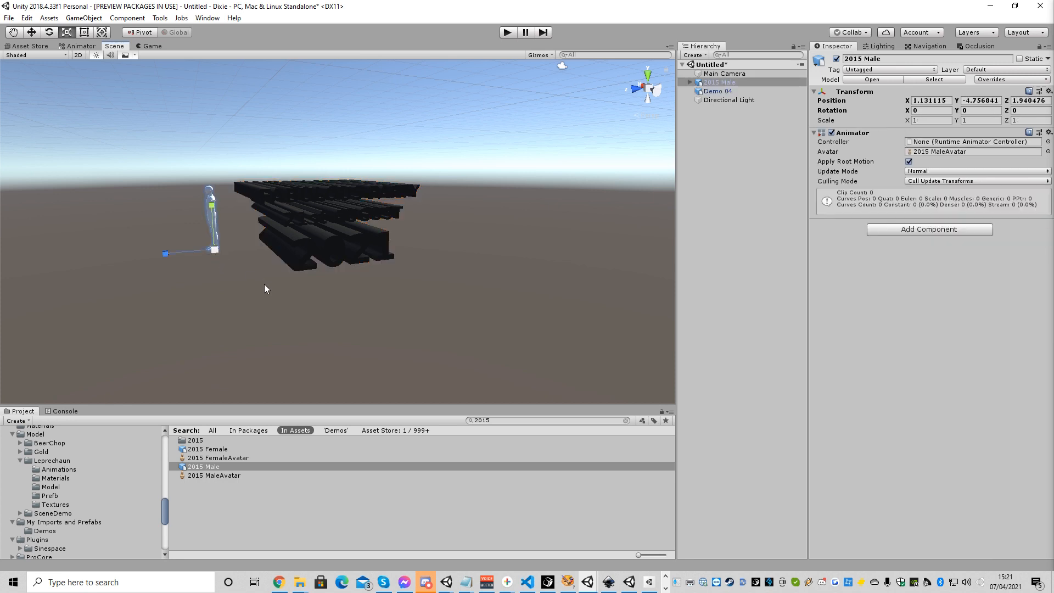
# Step: Set the 2015 Male model's position to X 0, Y 0, Z 0
pyautogui.click(931, 101)
pyautogui.write('0')
pyautogui.press('Tab')
pyautogui.write('0')
pyautogui.press('Tab')
pyautogui.write('0')
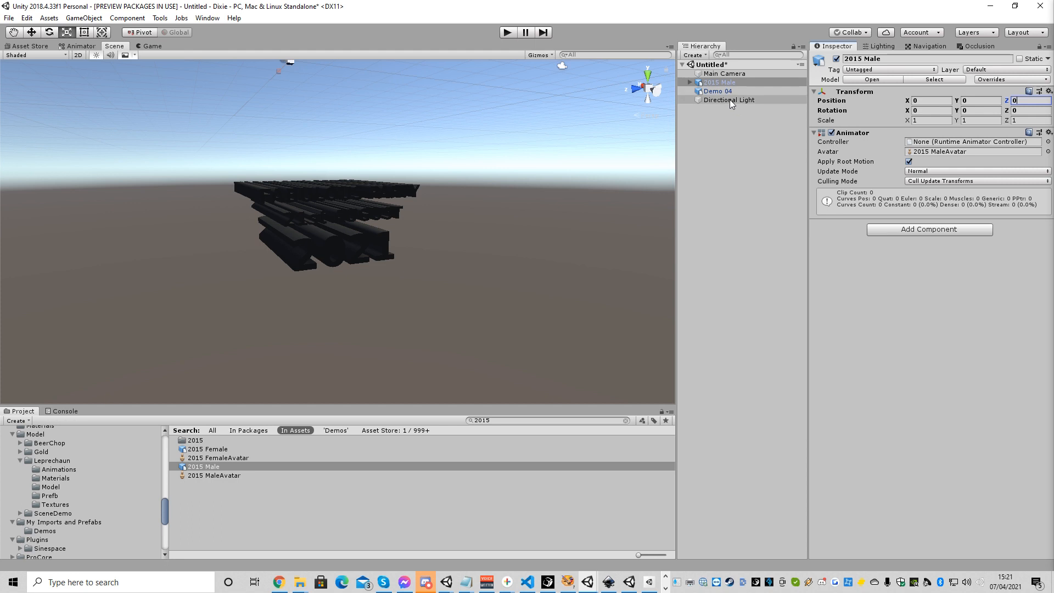
# Step: Set the Demo 04 model's position to X 0, Y 0, Z 0 and compare its size with the male model
pyautogui.click(717, 92)
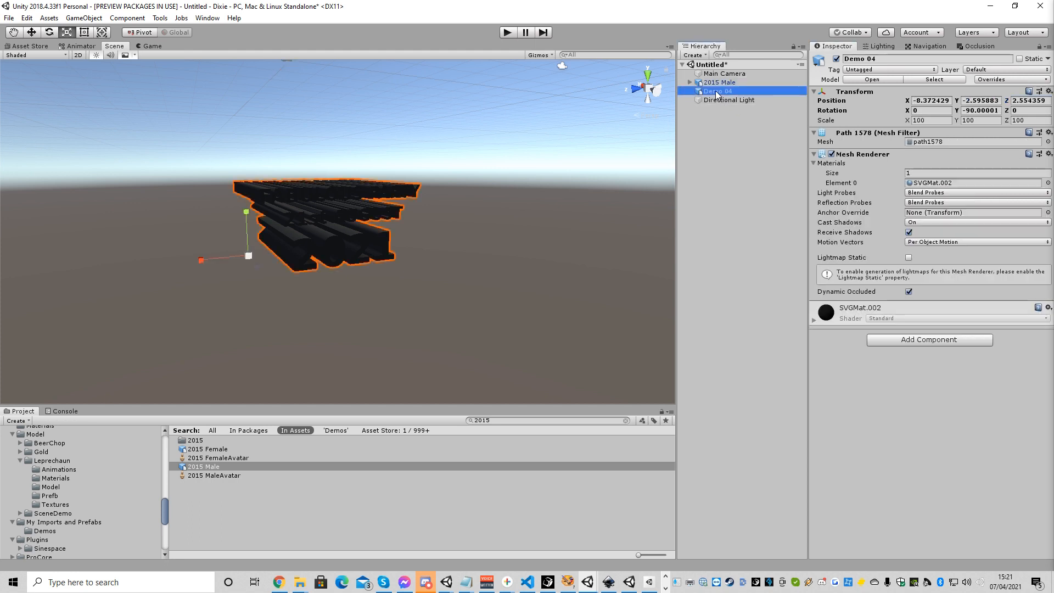
pyautogui.click(934, 102)
pyautogui.write('0')
pyautogui.press('Tab')
pyautogui.write('0')
pyautogui.press('Tab')
pyautogui.write('0')
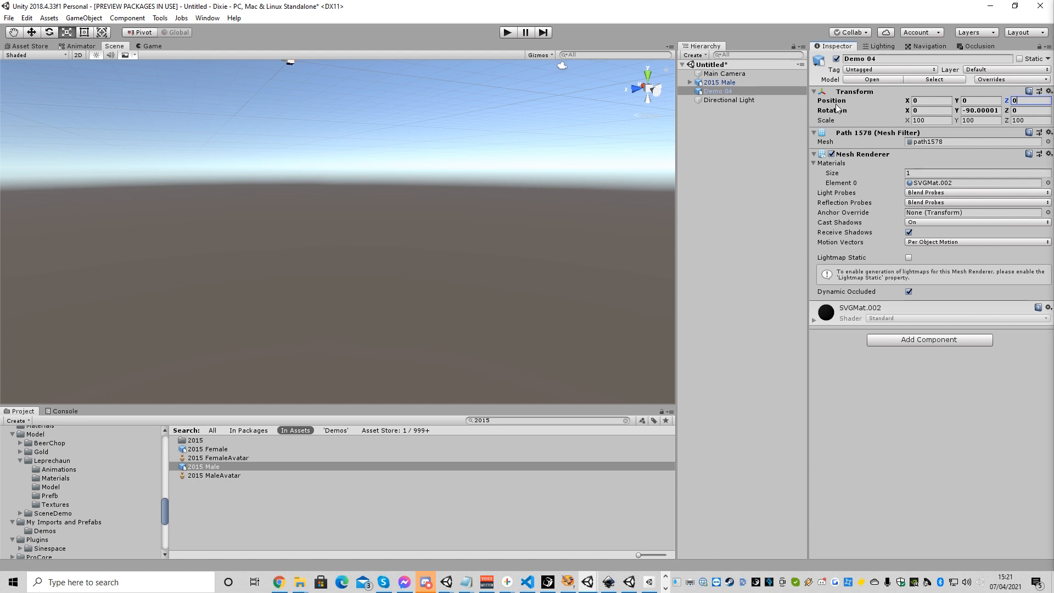
pyautogui.doubleClick(787, 91)
pyautogui.scroll(-5, 384, 164)
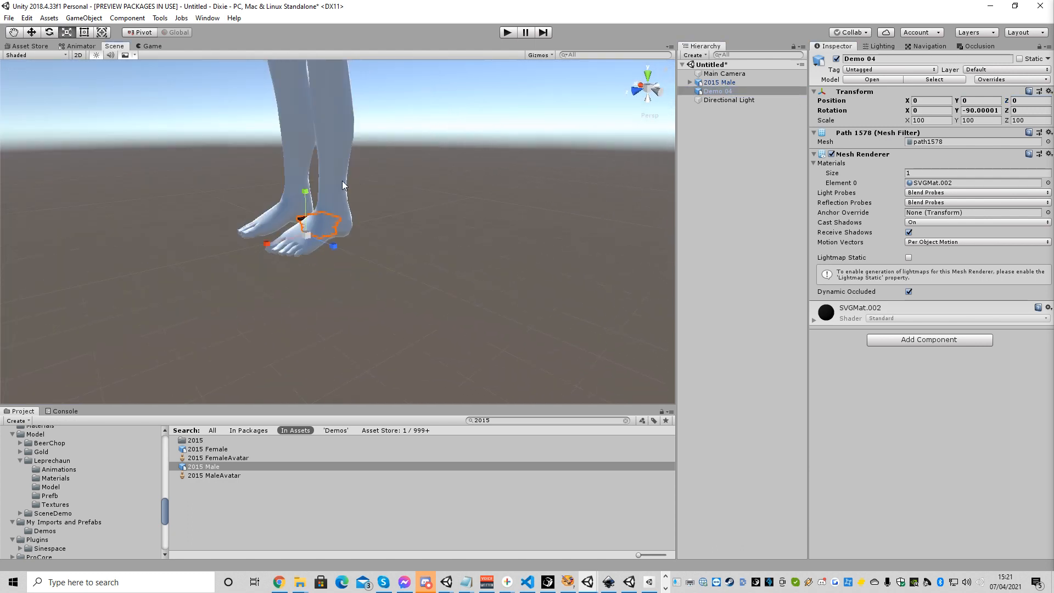
pyautogui.scroll(-5, 338, 181)
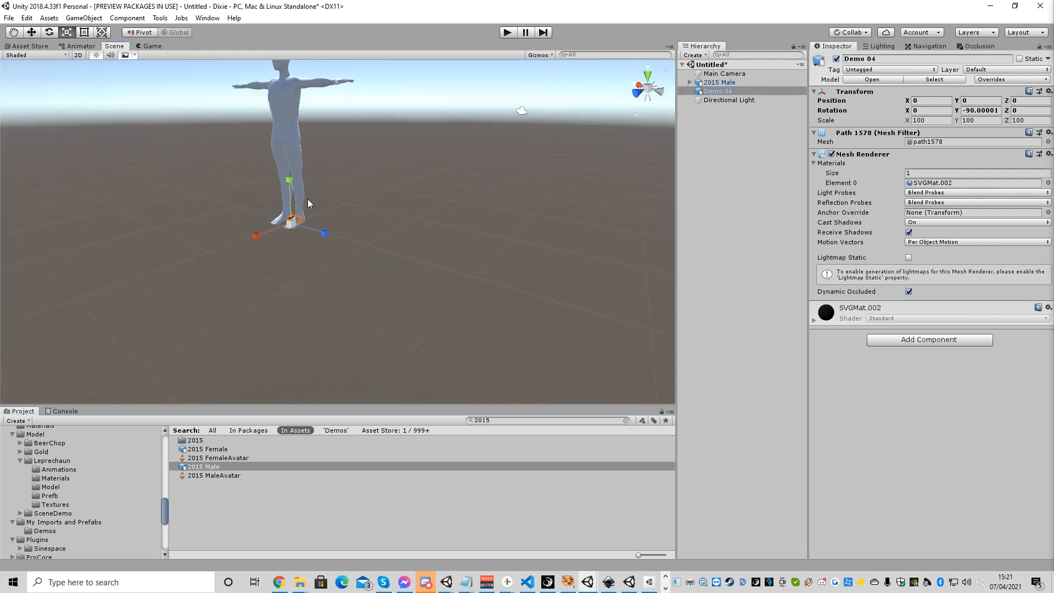
pyautogui.scroll(8, 308, 199)
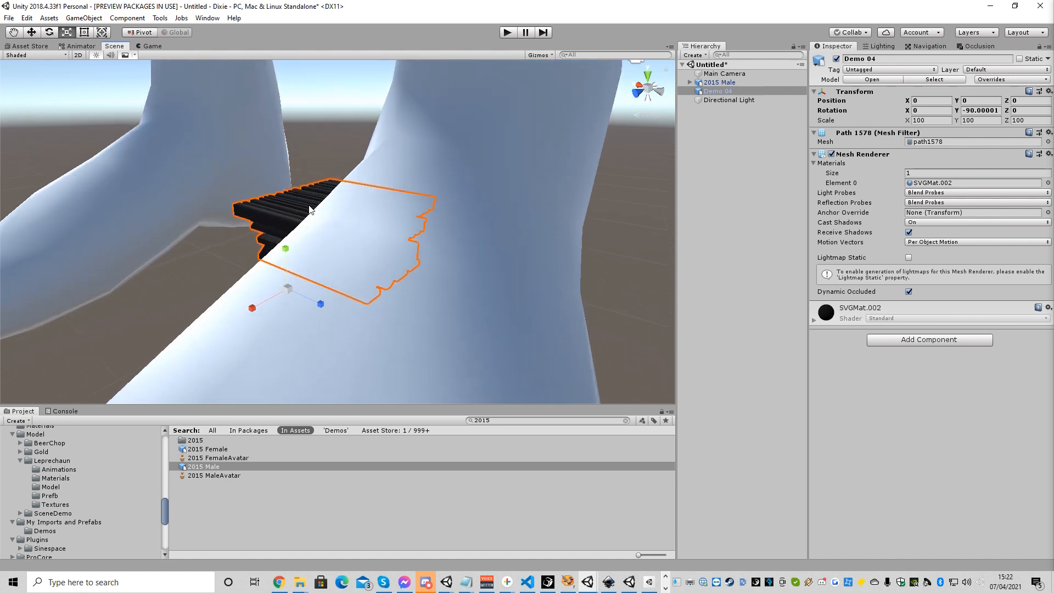
pyautogui.scroll(-4, 317, 236)
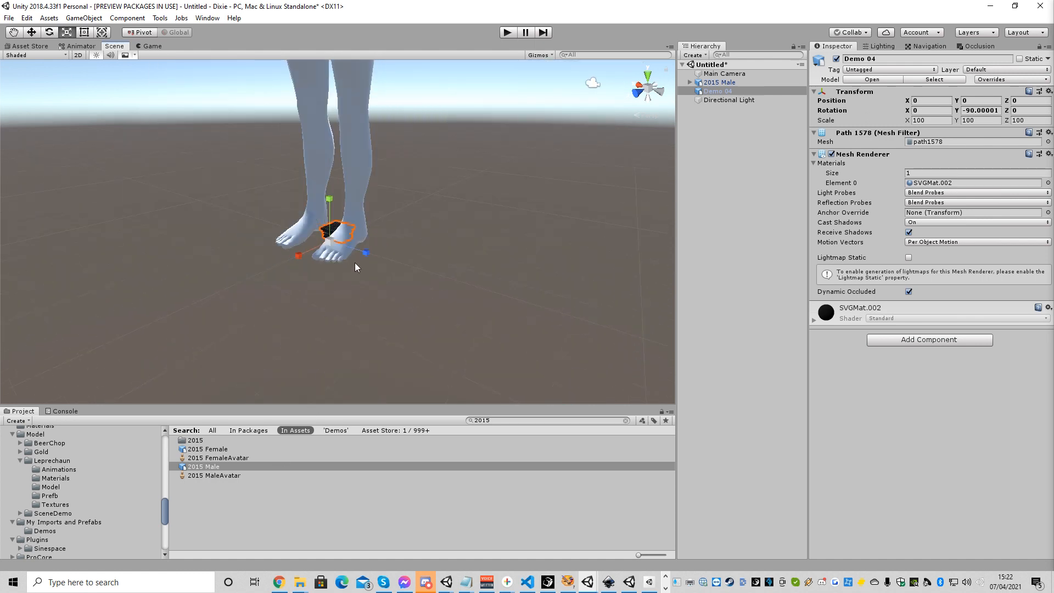
# Step: Set the Scale Factor to 15 in the Demo 04 asset's model import settings and apply the change
pyautogui.click(937, 81)
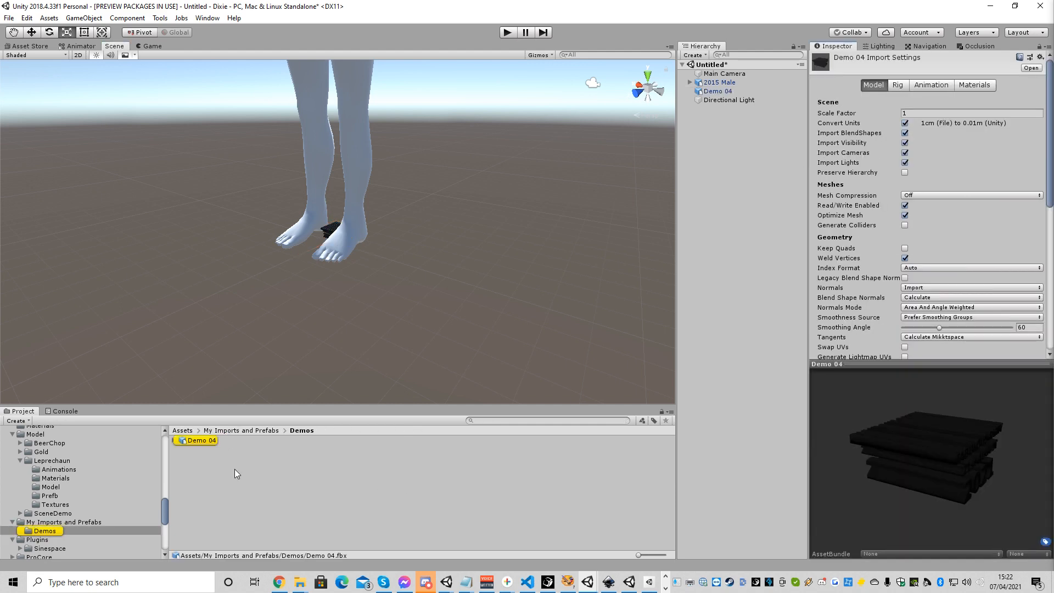
pyautogui.click(194, 443)
pyautogui.click(184, 442)
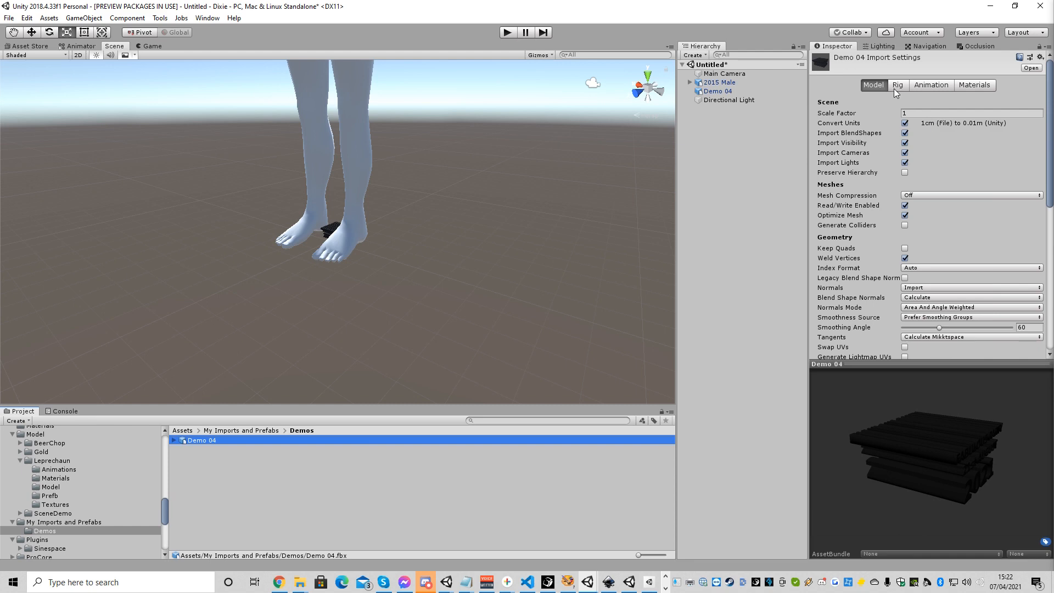
pyautogui.click(919, 114)
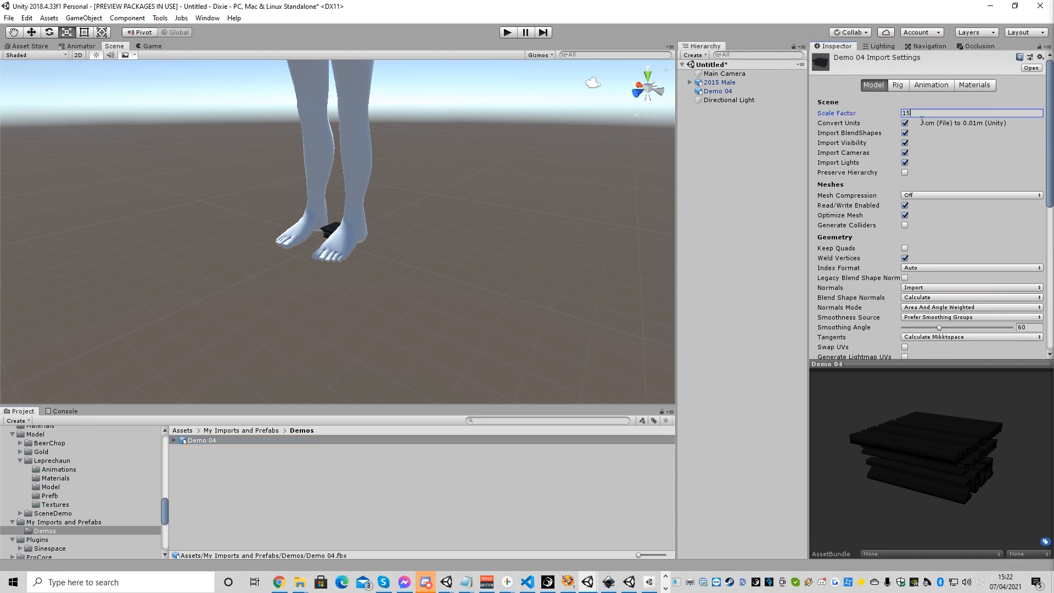
pyautogui.write('15')
pyautogui.scroll(-10, 1000, 255)
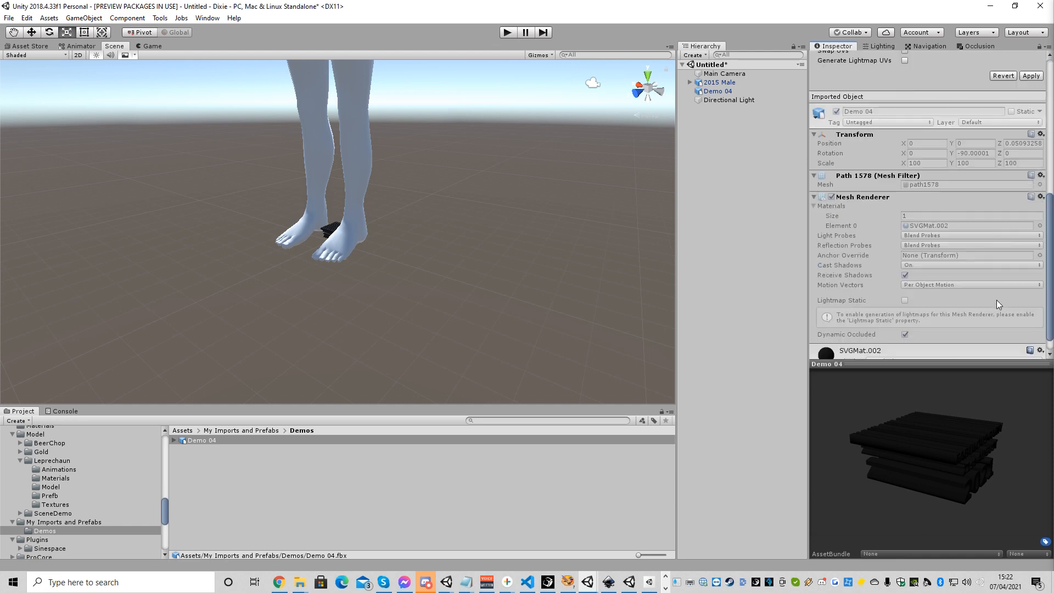
pyautogui.scroll(5, 1006, 250)
pyautogui.scroll(5, 1042, 159)
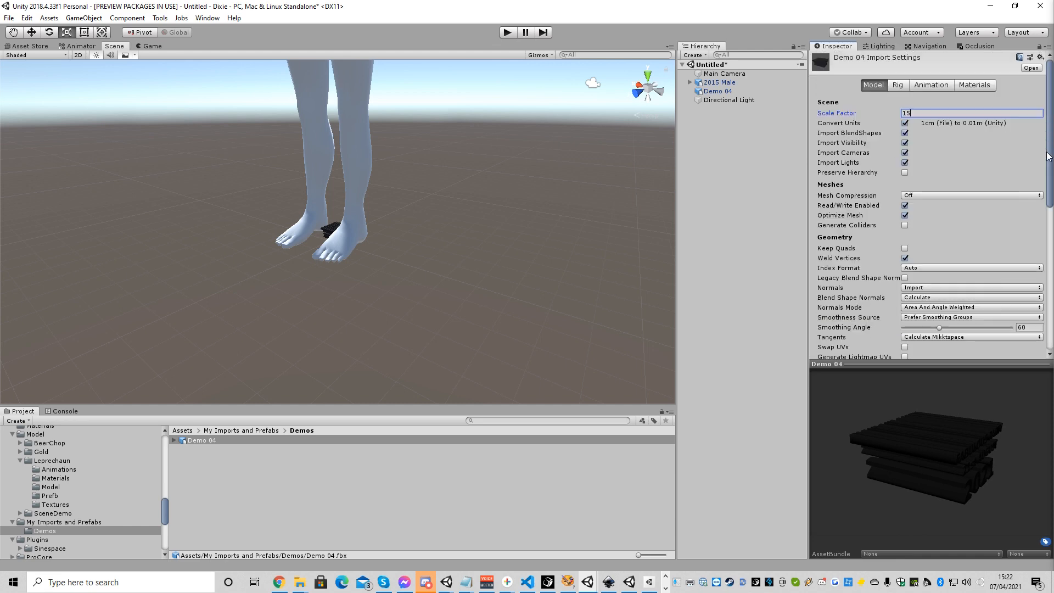
pyautogui.scroll(-5, 1043, 160)
pyautogui.click(1030, 241)
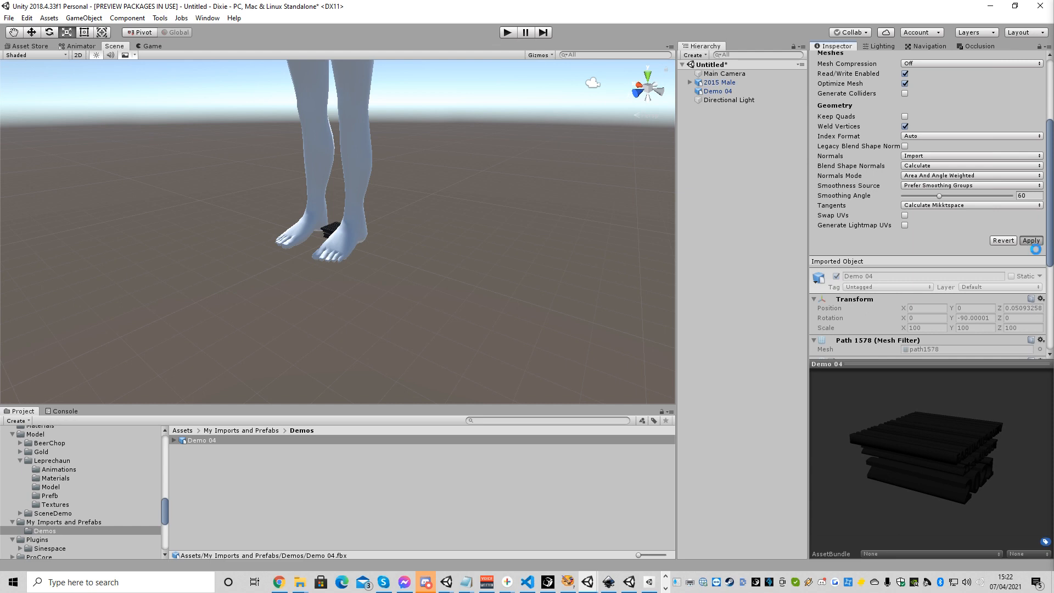
pyautogui.scroll(-5, 425, 207)
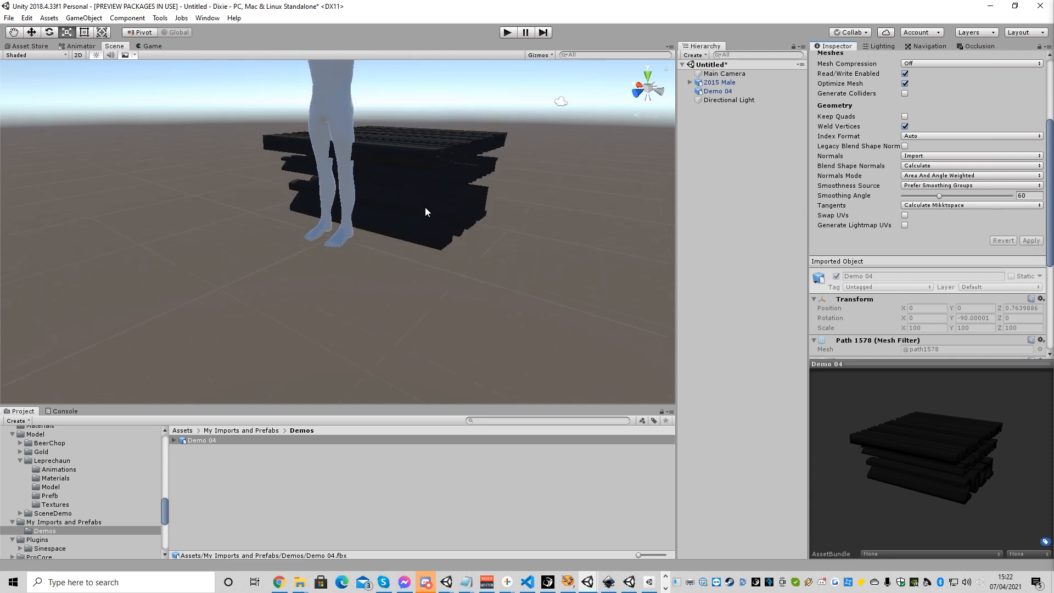
# Step: Rotate the Demo 04 lettering in the scene to about -34.5 degrees on Y and turn off scene view lighting
pyautogui.click(717, 90)
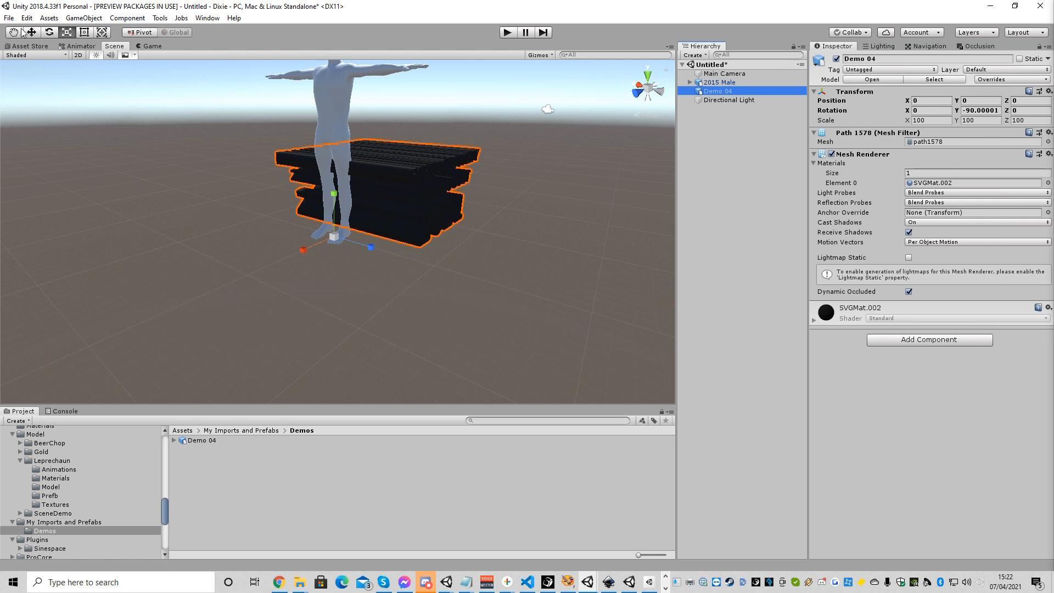
pyautogui.click(49, 32)
pyautogui.moveTo(343, 252); pyautogui.dragTo(257, 255)
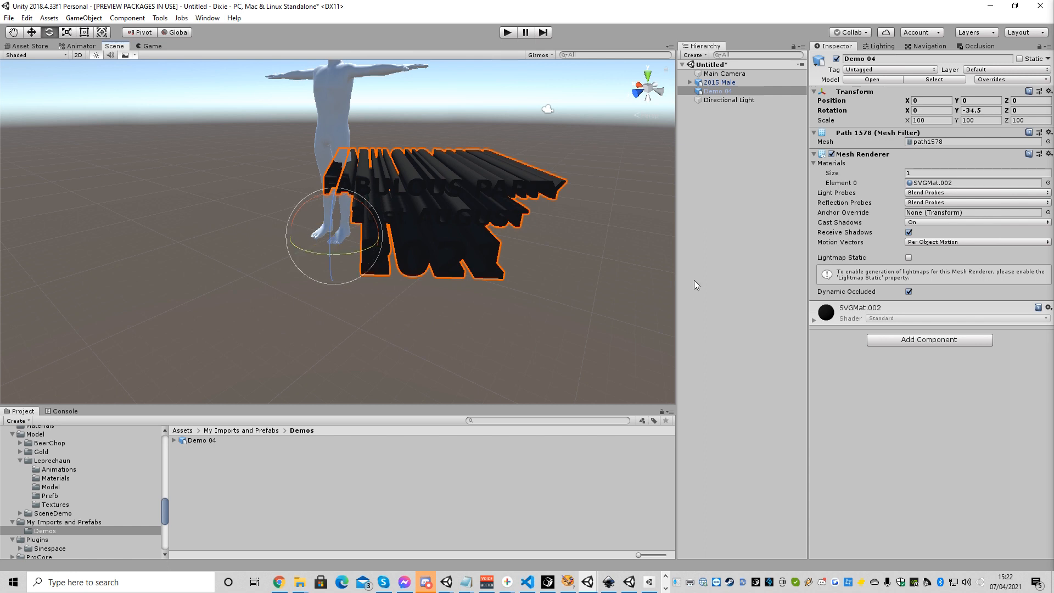
pyautogui.scroll(3, 581, 325)
pyautogui.moveTo(466, 340); pyautogui.dragTo(543, 341, button='right')
pyautogui.click(96, 55)
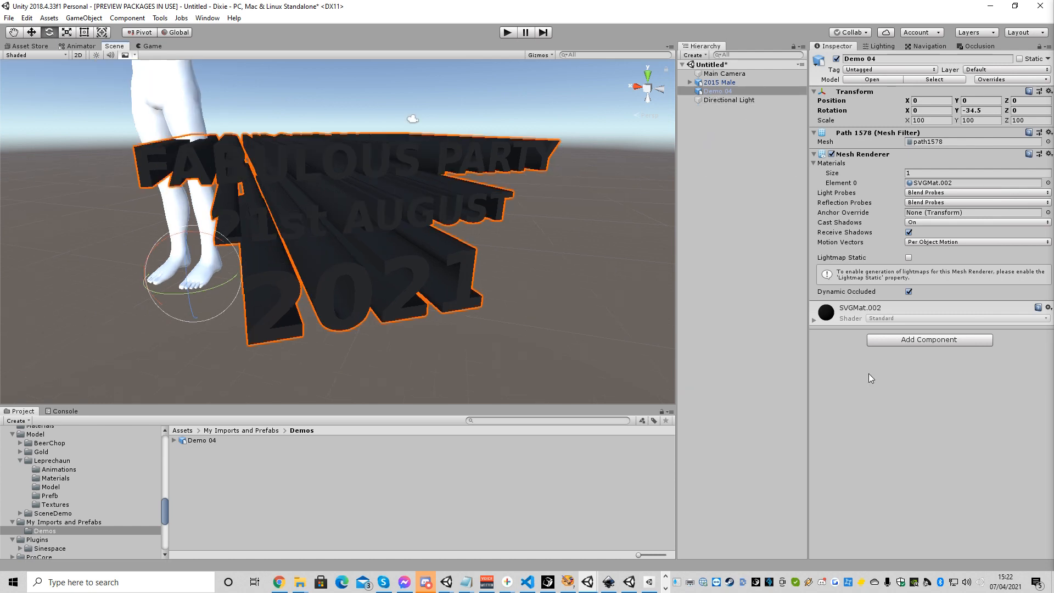
# Step: Locate the lettering's embedded SVGMat.002 material in the project assets and duplicate it as an editable material
pyautogui.click(815, 320)
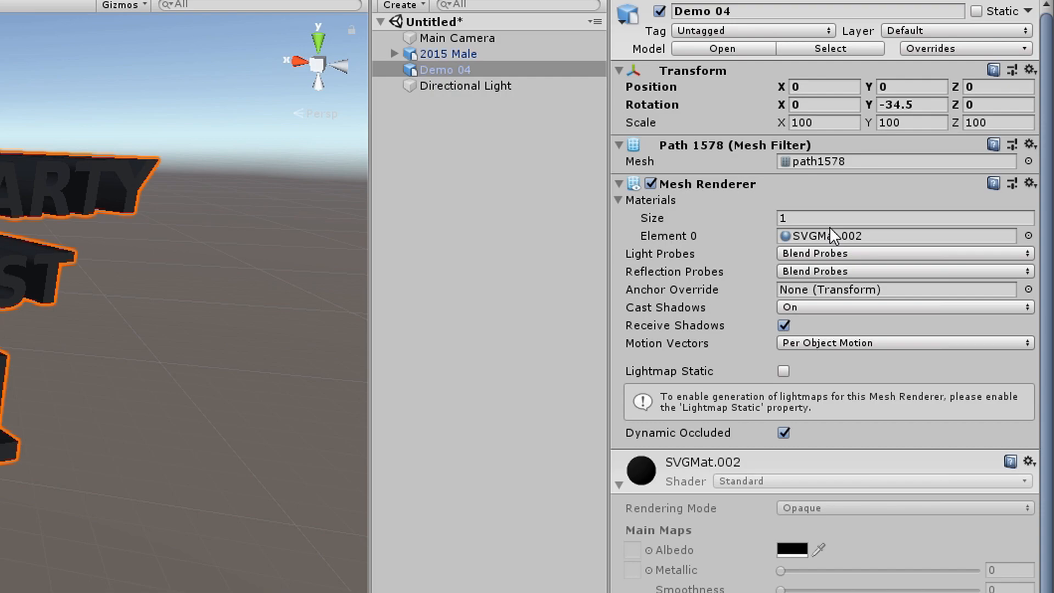
pyautogui.click(810, 233)
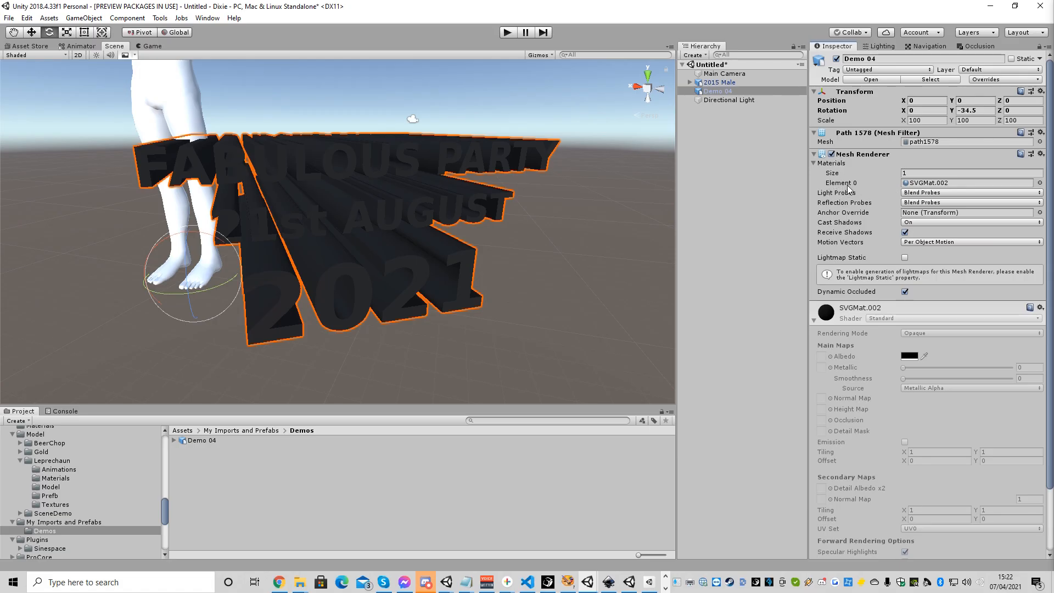
pyautogui.click(932, 183)
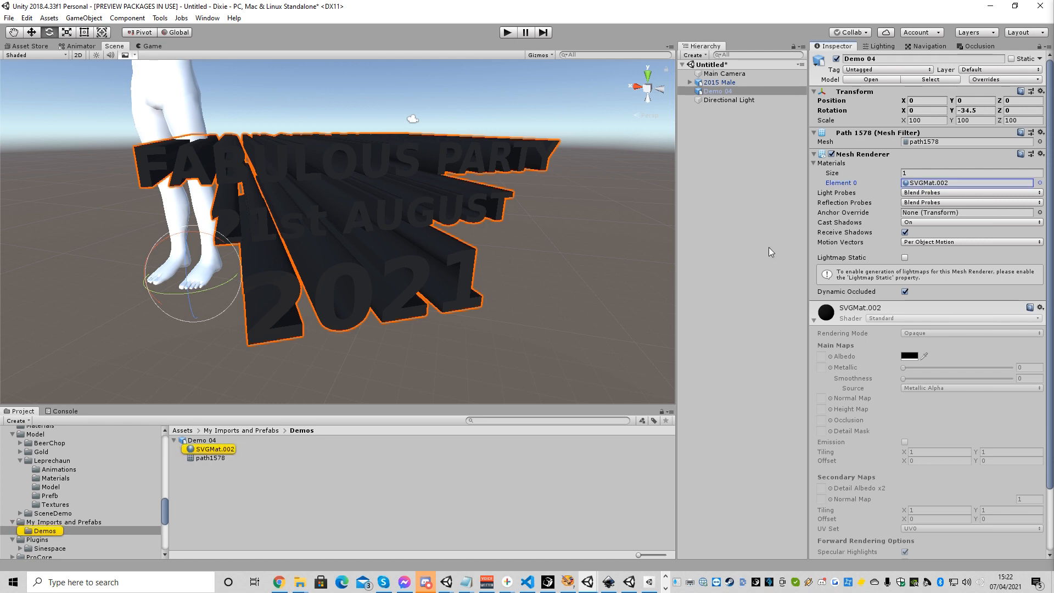
pyautogui.click(208, 450)
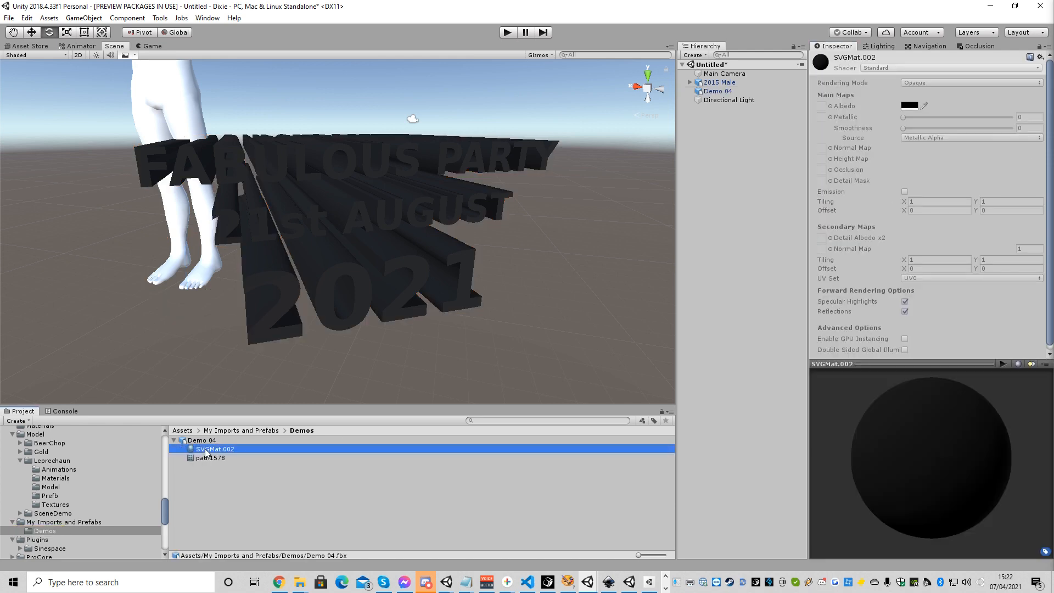
pyautogui.hotkey('ctrl', 'd')
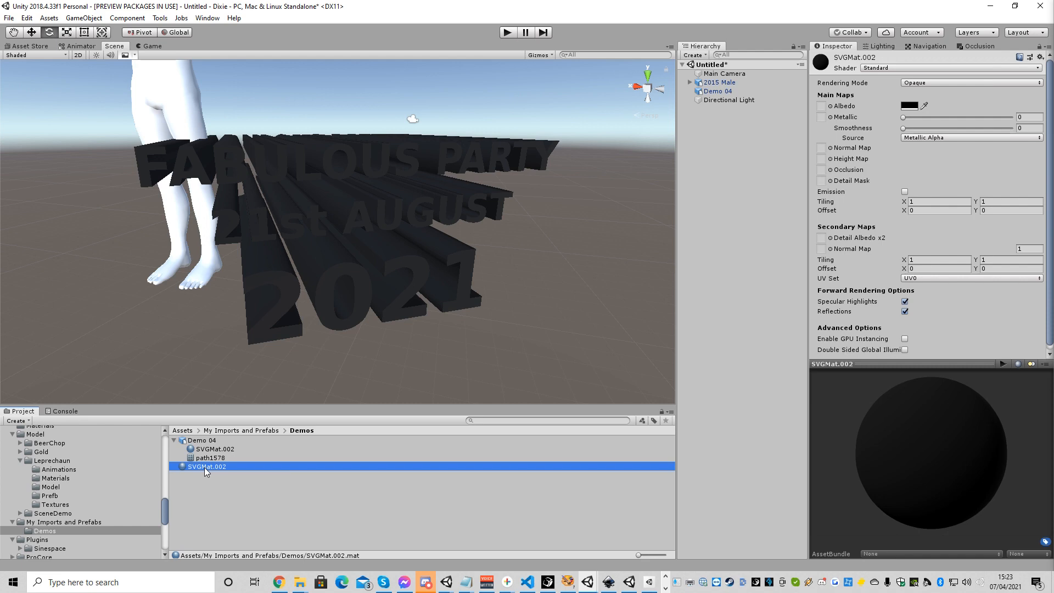
# Step: Assign the standalone copy of SVGMat.002 to the Demo 04 lettering in the scene
pyautogui.click(717, 92)
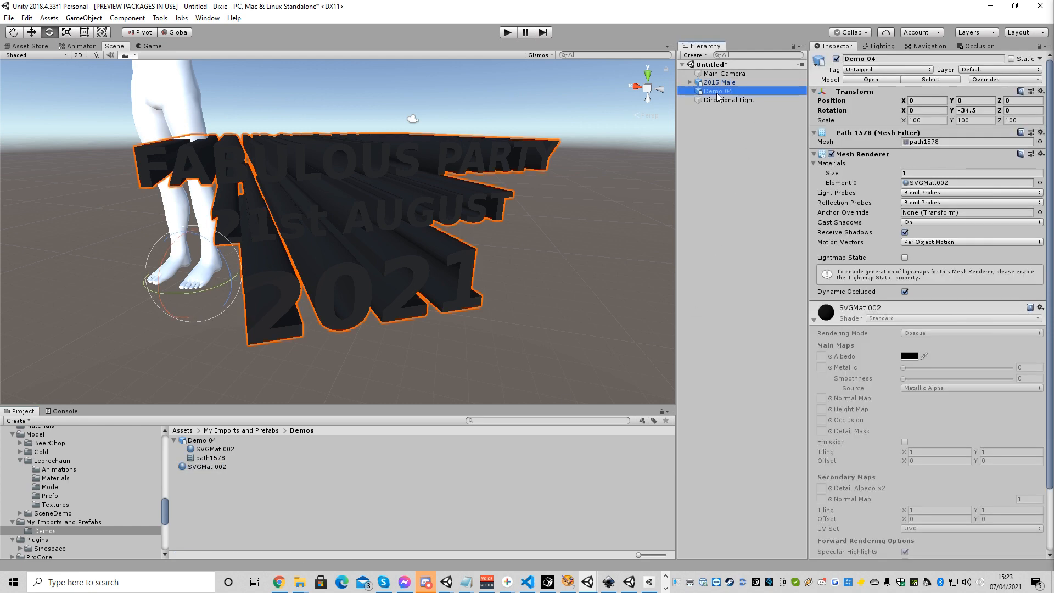
pyautogui.click(814, 321)
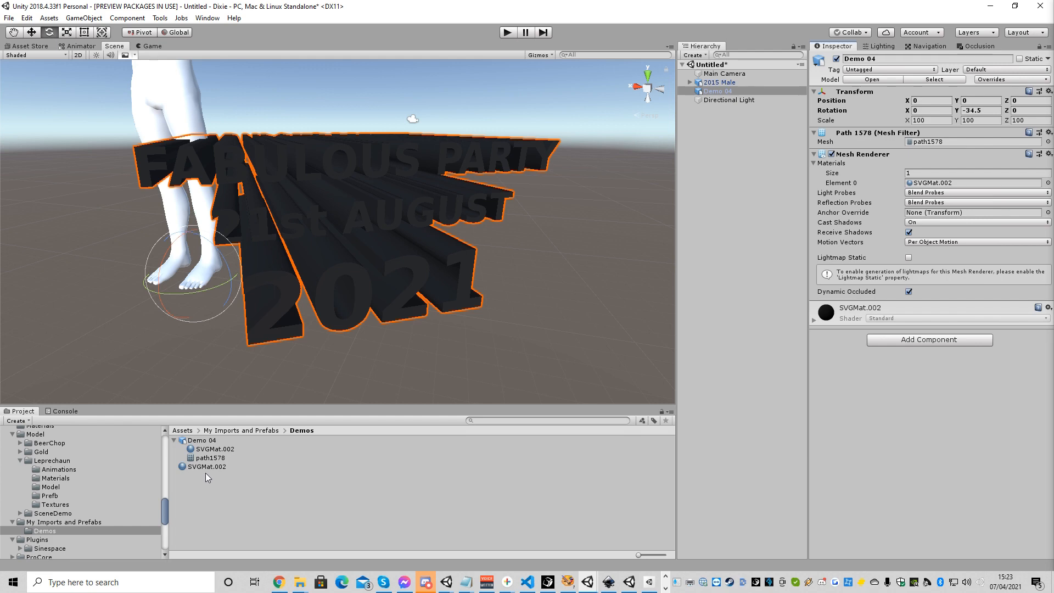
pyautogui.moveTo(195, 467); pyautogui.dragTo(871, 431)
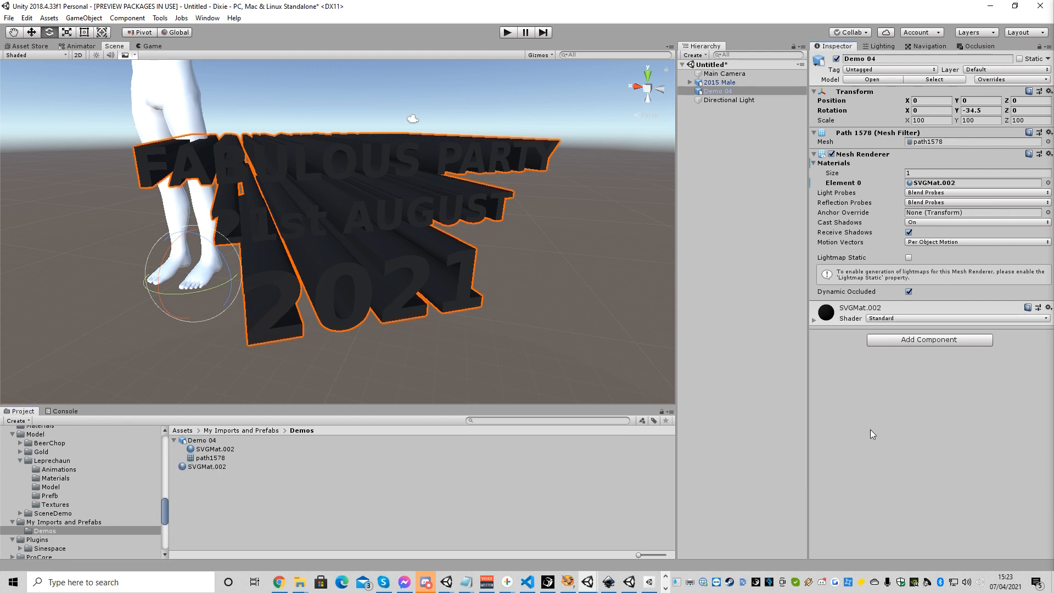
# Step: Set the albedo colour of the lettering's SVGMat.002 material to red AE1D1D and check the lettering in the scene
pyautogui.click(816, 323)
pyautogui.click(910, 357)
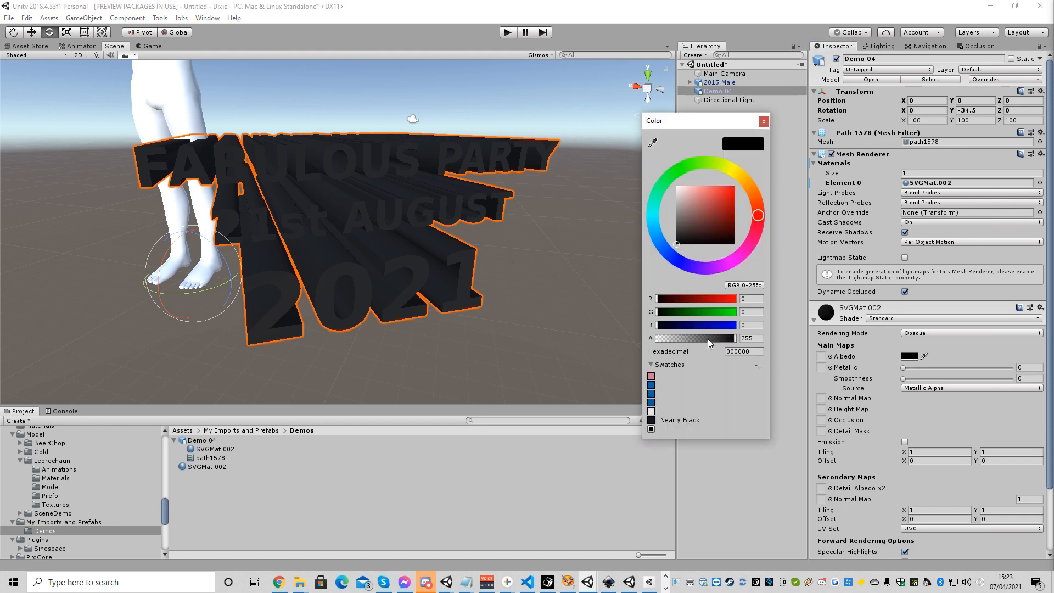
pyautogui.click(725, 206)
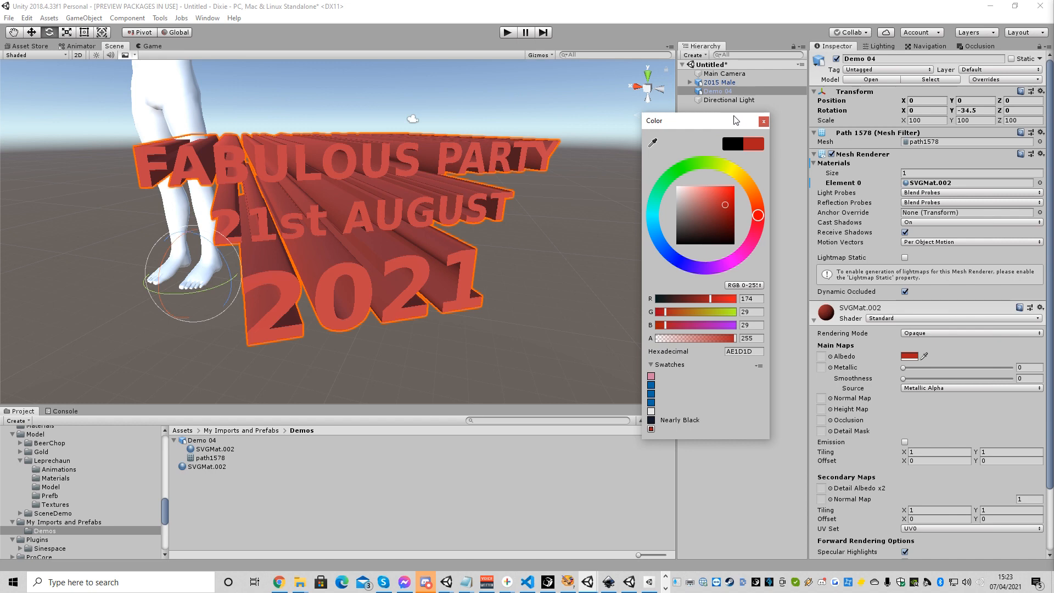
pyautogui.click(767, 124)
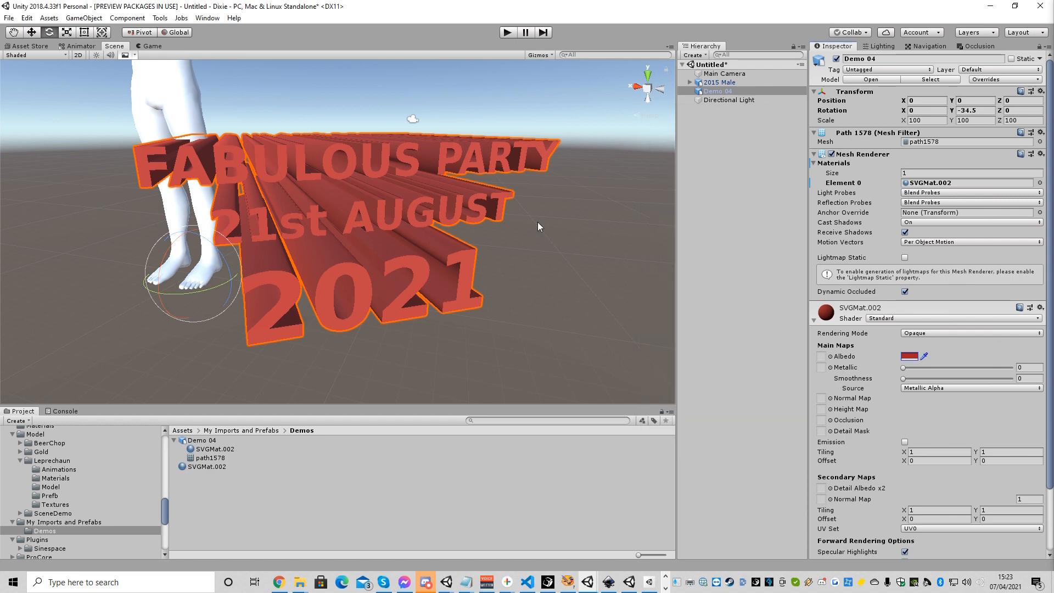
pyautogui.scroll(-3, 543, 253)
pyautogui.scroll(2, 504, 274)
pyautogui.scroll(2, 522, 273)
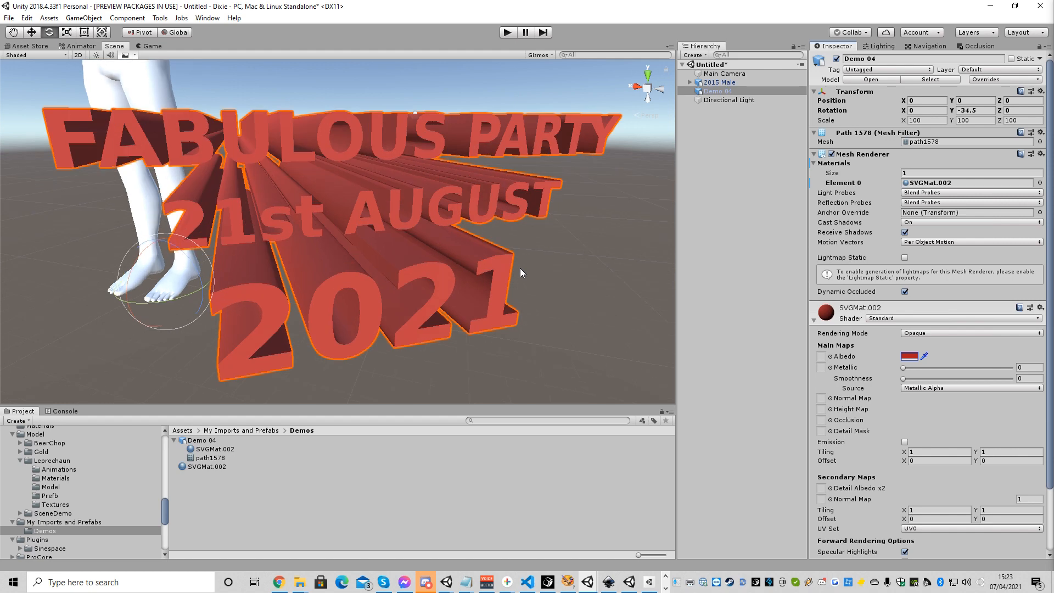
pyautogui.scroll(-2, 520, 272)
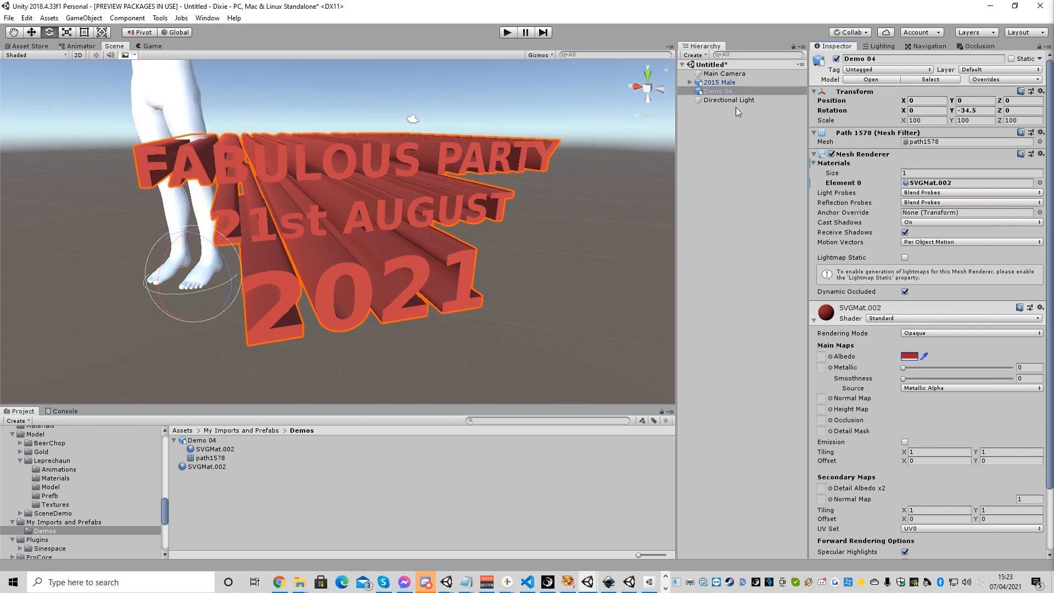
# Step: Duplicate the Demo 04 lettering in the scene and scale the copy down uniformly to about 95.764
pyautogui.click(718, 92)
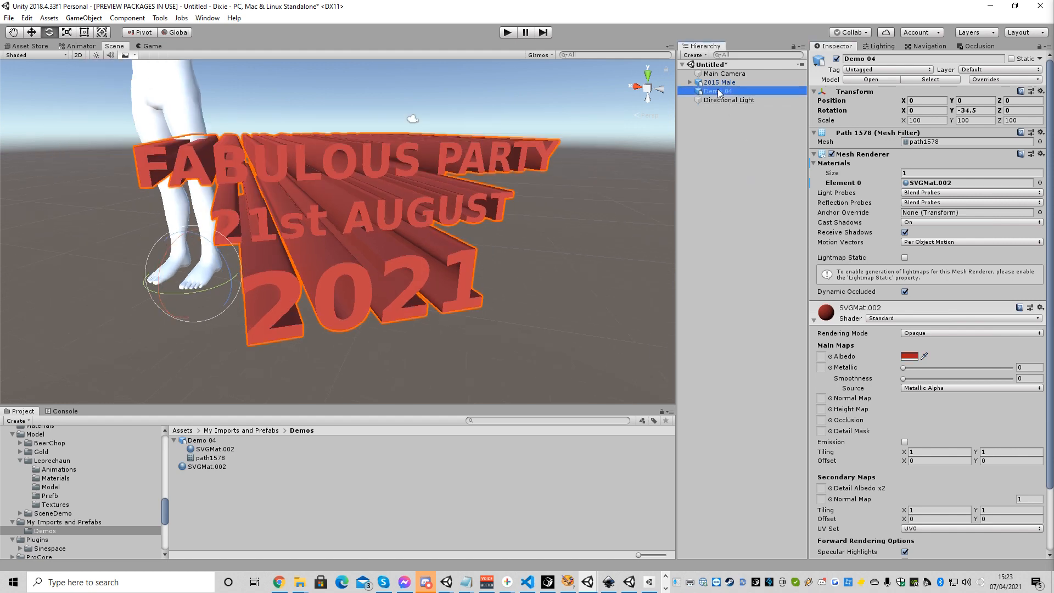
pyautogui.hotkey('ctrl', 'd')
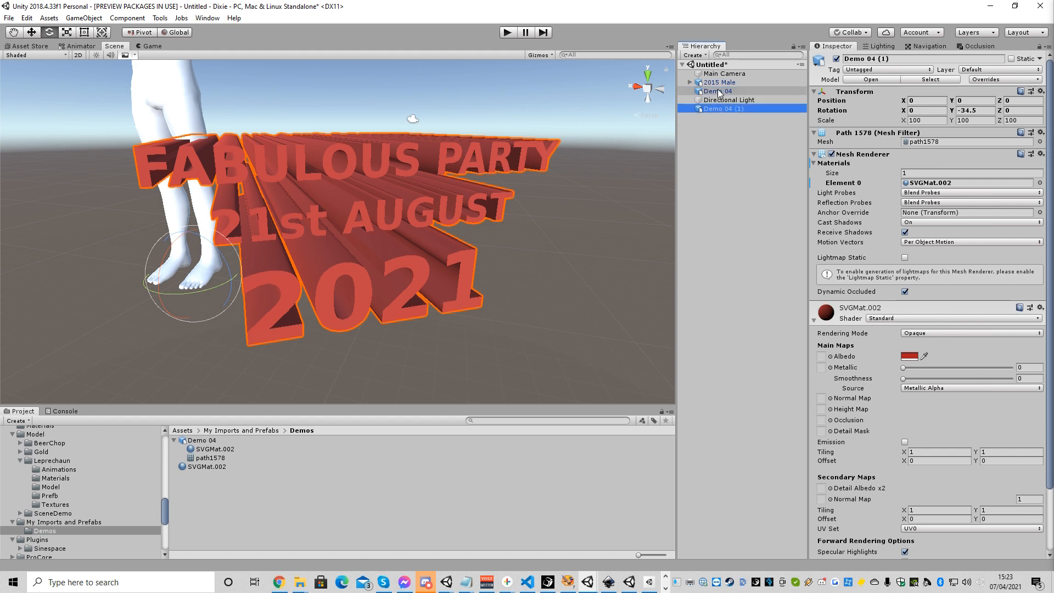
pyautogui.click(65, 33)
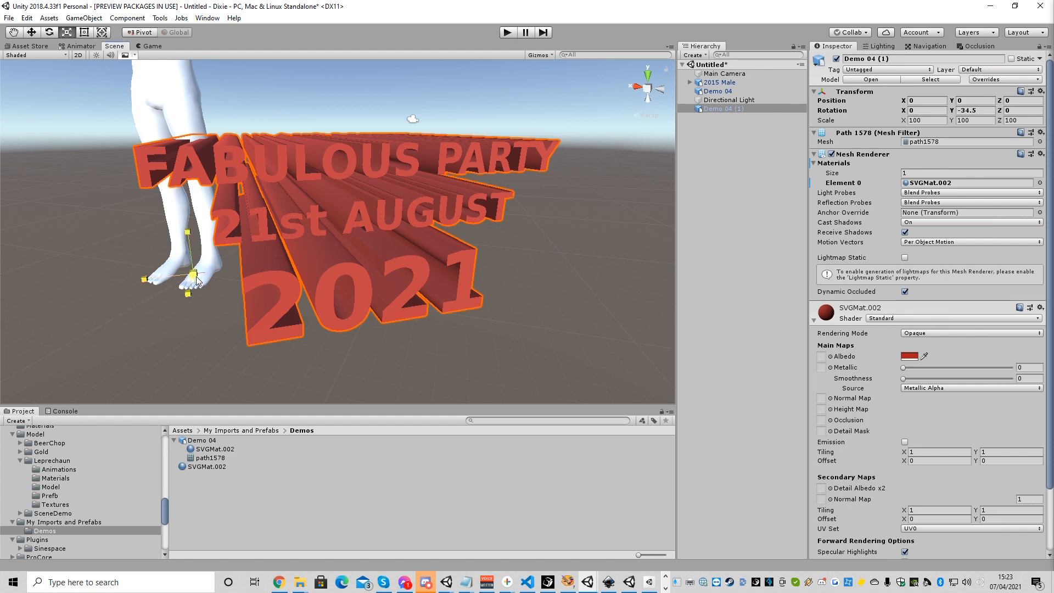
pyautogui.moveTo(196, 278); pyautogui.dragTo(187, 283)
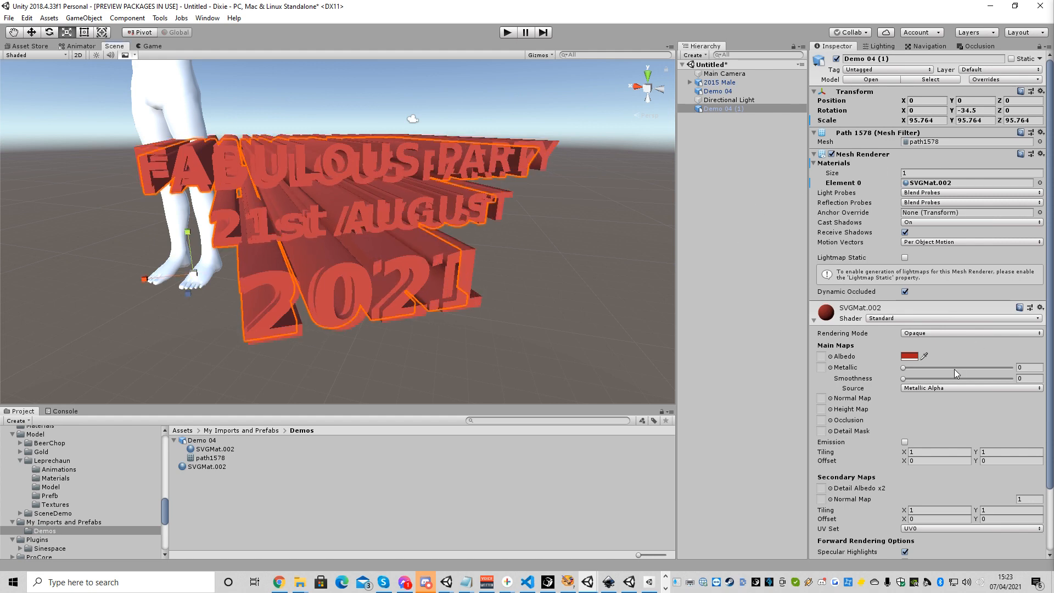
# Step: Duplicate the standalone red SVGMat.002 material in the Demos folder
pyautogui.click(206, 467)
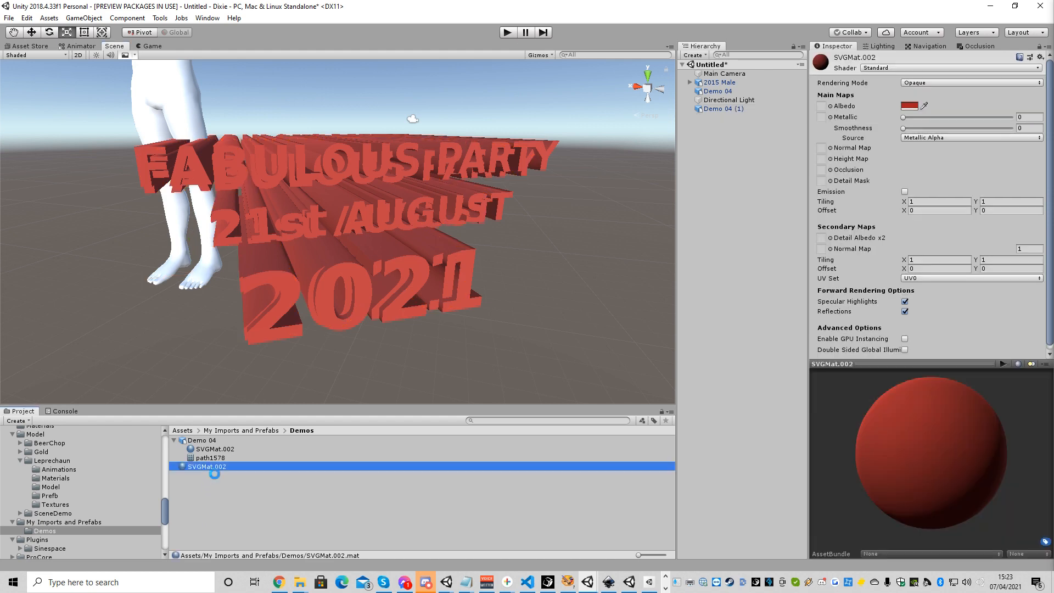
pyautogui.hotkey('ctrl', 'd')
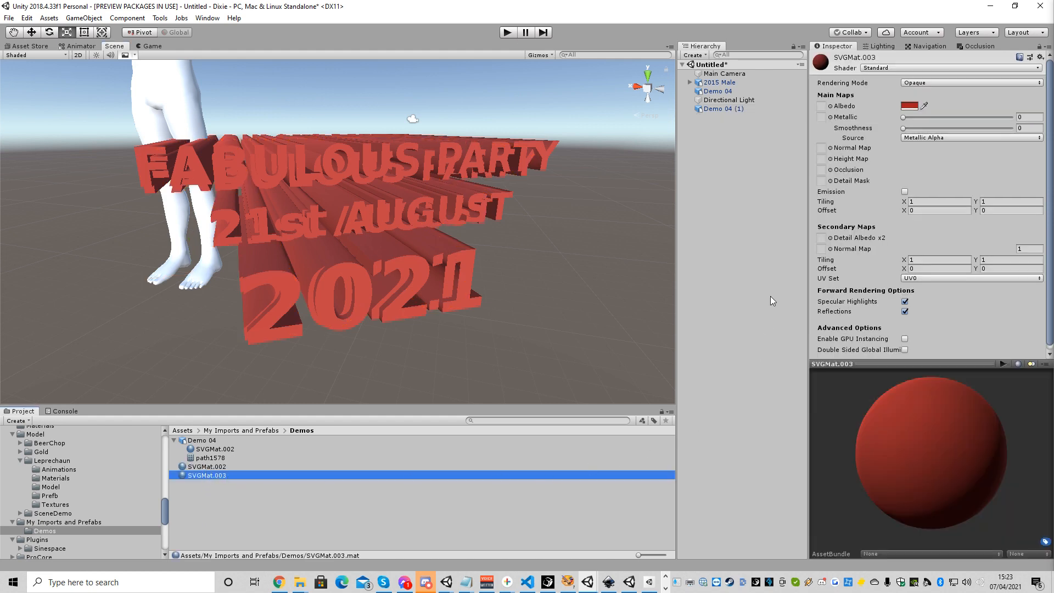
# Step: Change the albedo colour of the SVGMat.003 material to a bright, saturated yellow
pyautogui.click(912, 106)
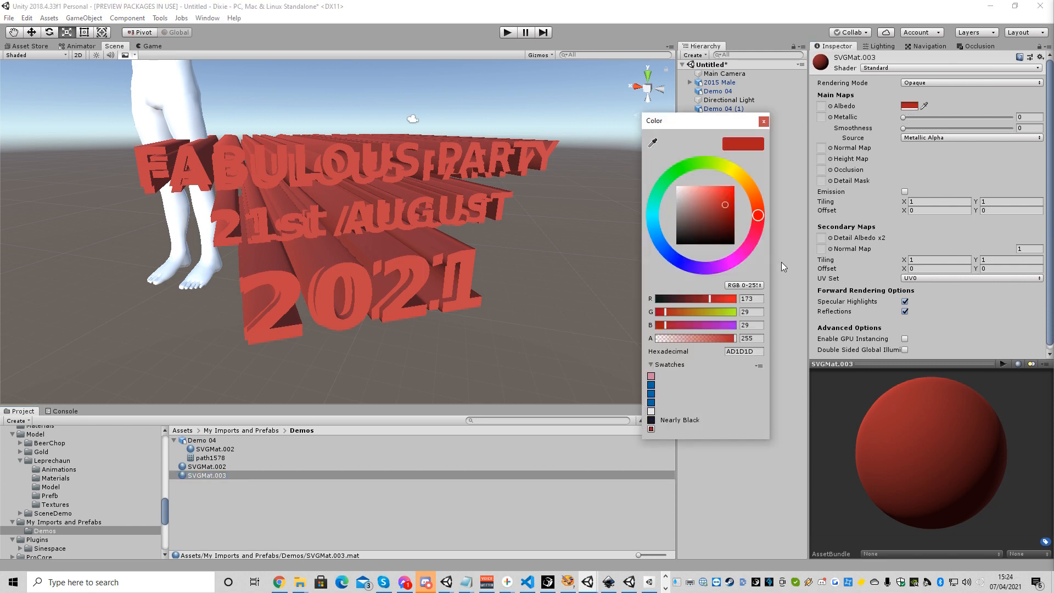
pyautogui.click(737, 172)
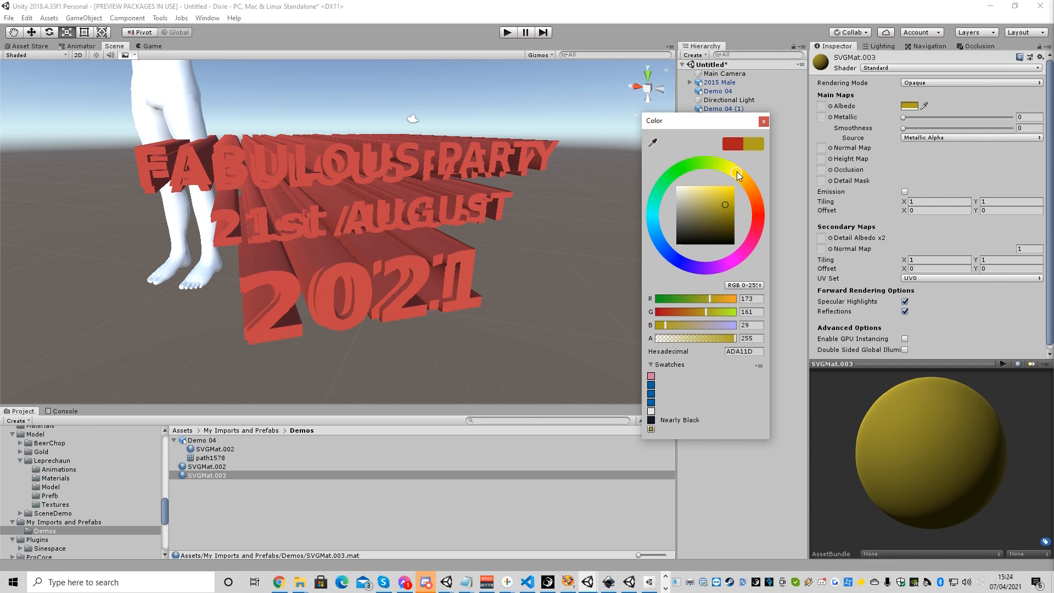
pyautogui.click(734, 170)
pyautogui.moveTo(725, 204); pyautogui.dragTo(734, 182)
pyautogui.click(764, 121)
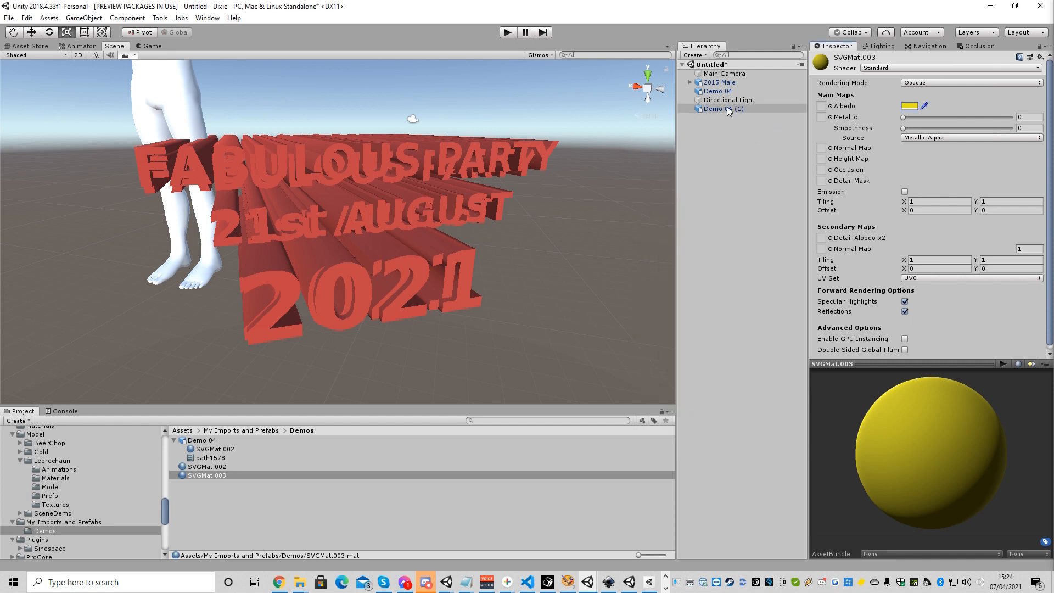
# Step: Assign the yellow SVGMat.003 material to the duplicated lettering, Demo 04 (1), in the scene
pyautogui.click(709, 110)
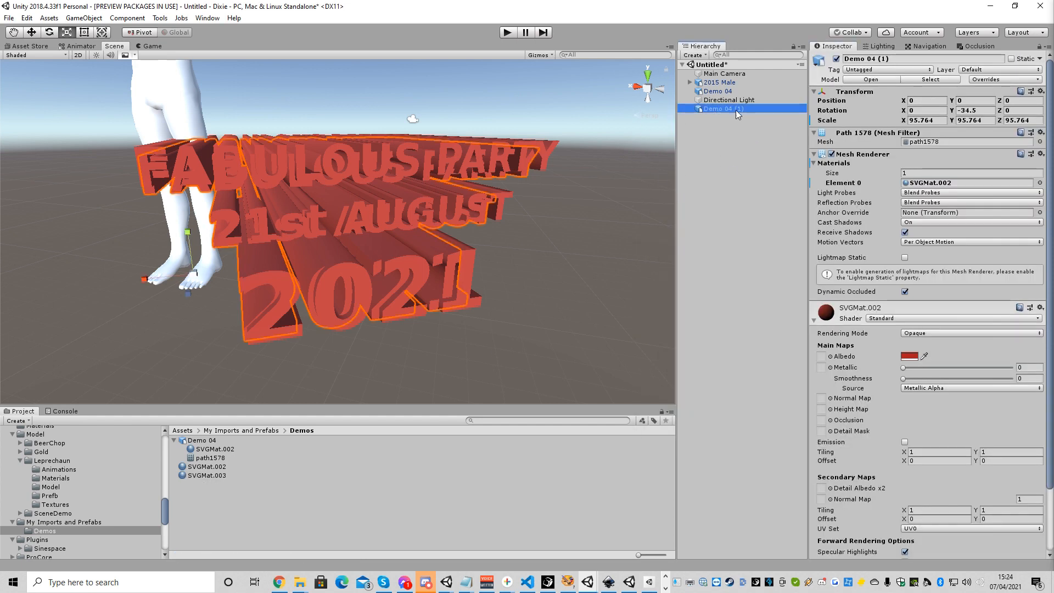
pyautogui.click(813, 318)
pyautogui.moveTo(222, 477); pyautogui.dragTo(956, 434)
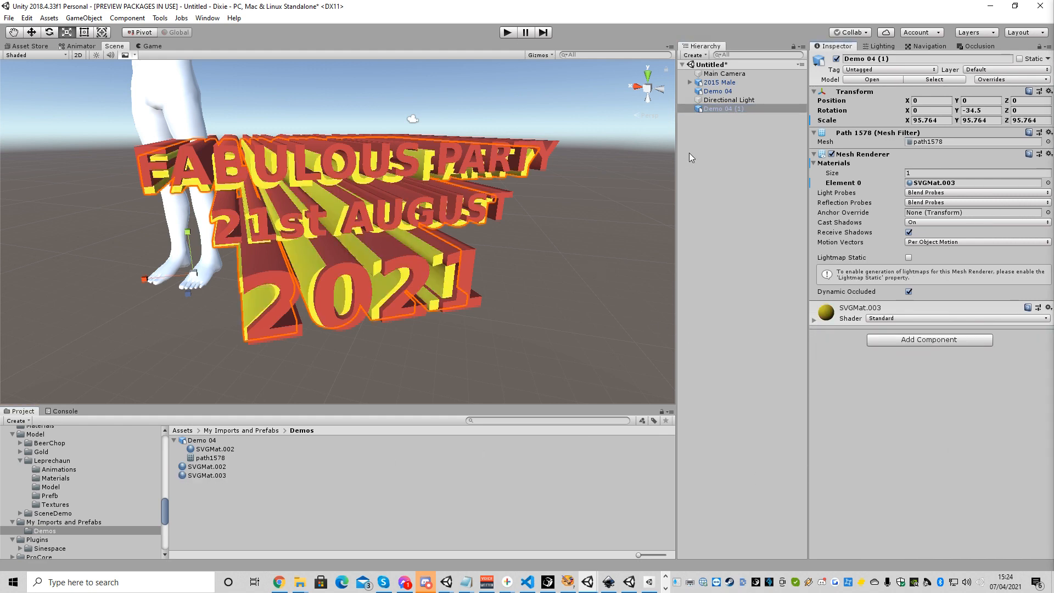
# Step: Move the yellow Demo 04 (1) lettering to about X -0.015, Y 0.011, Z 0.062, centred slightly in front of the red lettering
pyautogui.keyDown('alt'); pyautogui.moveTo(347, 249); pyautogui.dragTo(258, 325); pyautogui.keyUp('alt')
pyautogui.click(31, 31)
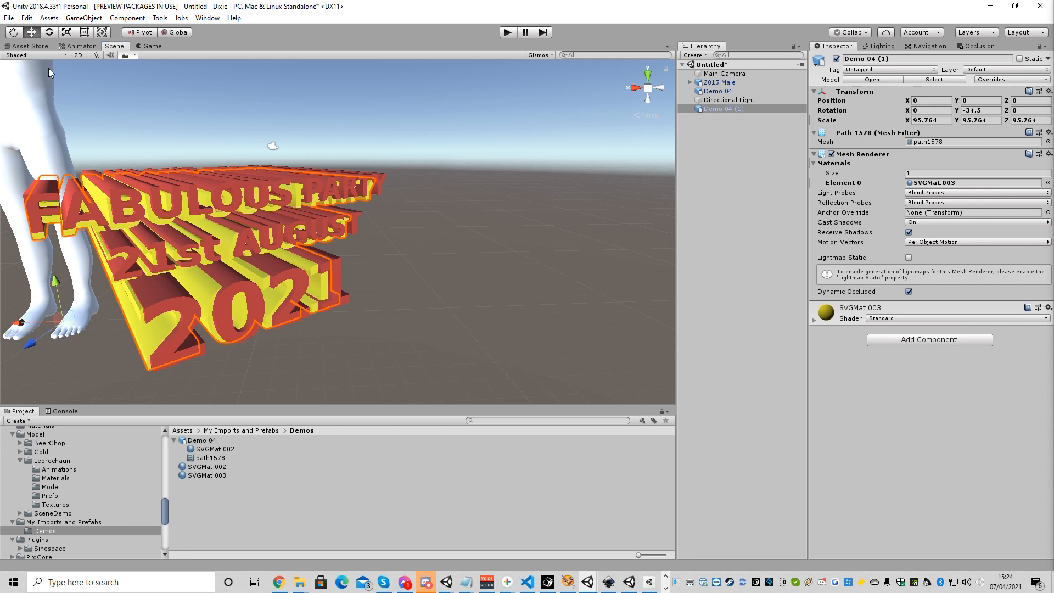
pyautogui.moveTo(23, 322); pyautogui.dragTo(26, 329)
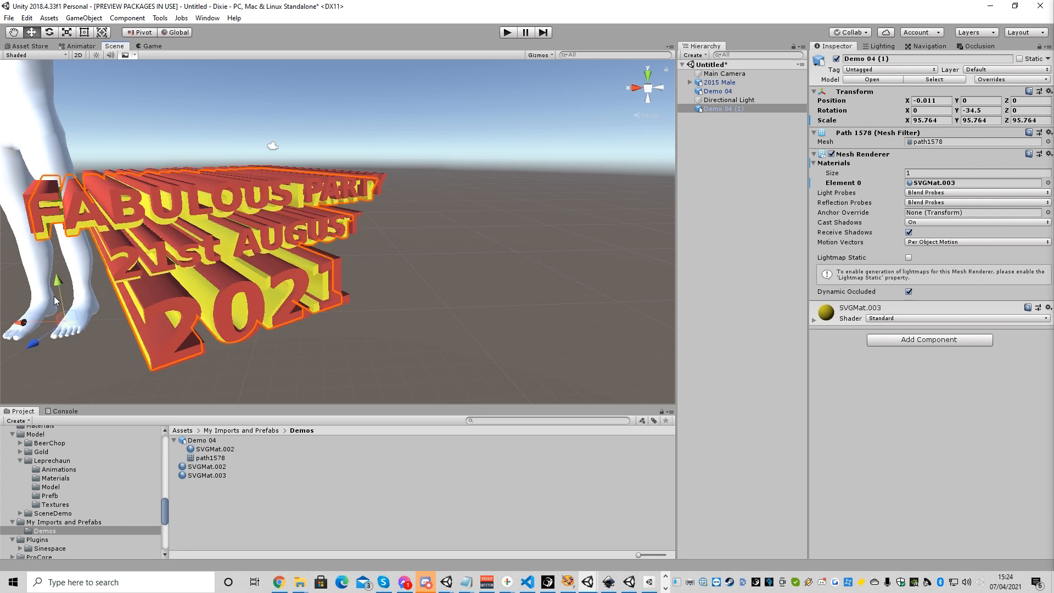
pyautogui.moveTo(57, 293); pyautogui.dragTo(102, 279)
pyautogui.moveTo(22, 322); pyautogui.dragTo(26, 349)
pyautogui.moveTo(329, 307); pyautogui.dragTo(351, 339, button='middle')
pyautogui.moveTo(120, 310); pyautogui.dragTo(121, 310)
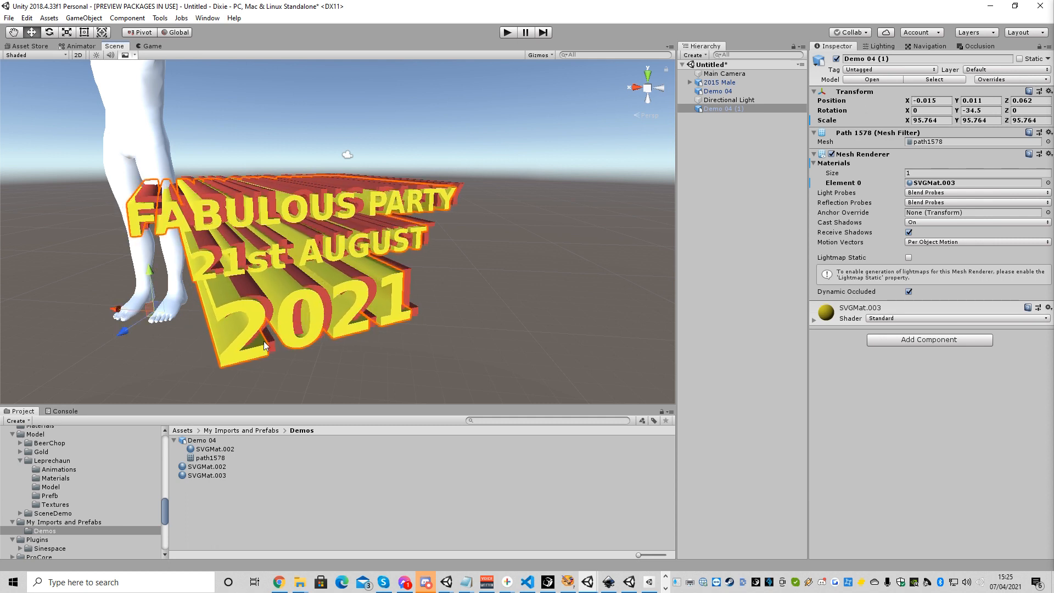
# Step: Scale Demo 04 and Demo 04 (1) down together along Z to shorten the lettering's depth, and check the result from the front
pyautogui.moveTo(337, 350); pyautogui.dragTo(382, 316, button='right')
pyautogui.scroll(-3, 341, 311)
pyautogui.scroll(-3, 342, 312)
pyautogui.scroll(-3, 317, 285)
pyautogui.moveTo(160, 281); pyautogui.dragTo(240, 287, button='right')
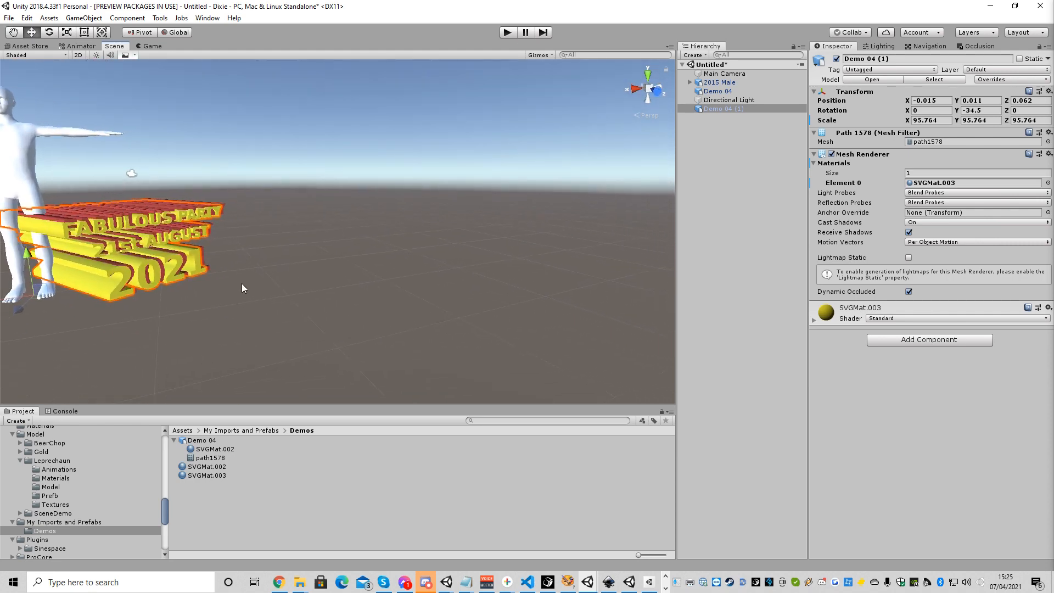
pyautogui.scroll(-2, 213, 281)
pyautogui.press('f')
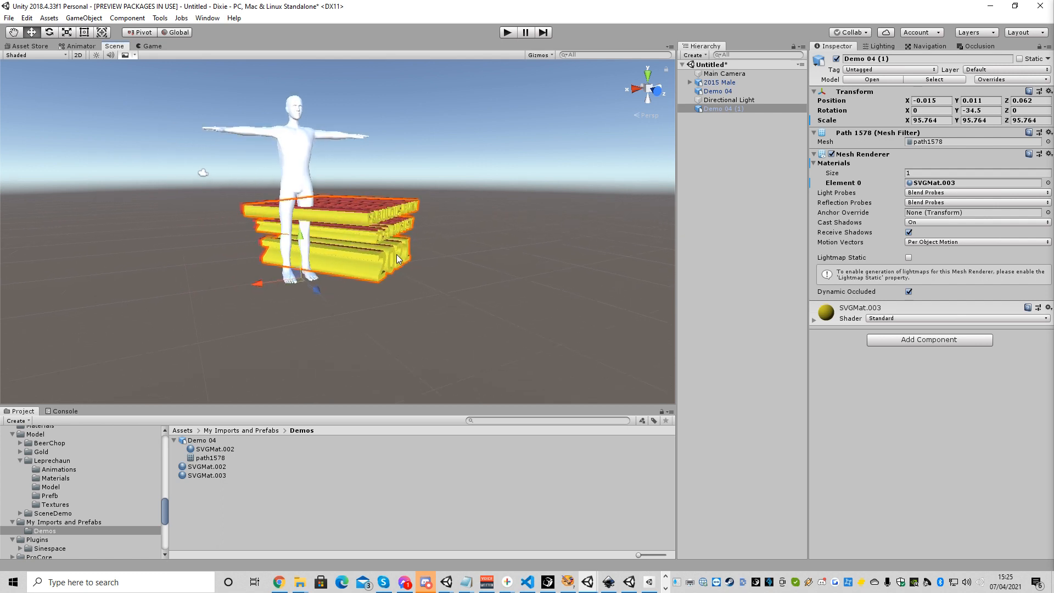
pyautogui.keyDown('ctrl'); pyautogui.click(725, 92); pyautogui.keyUp('ctrl')
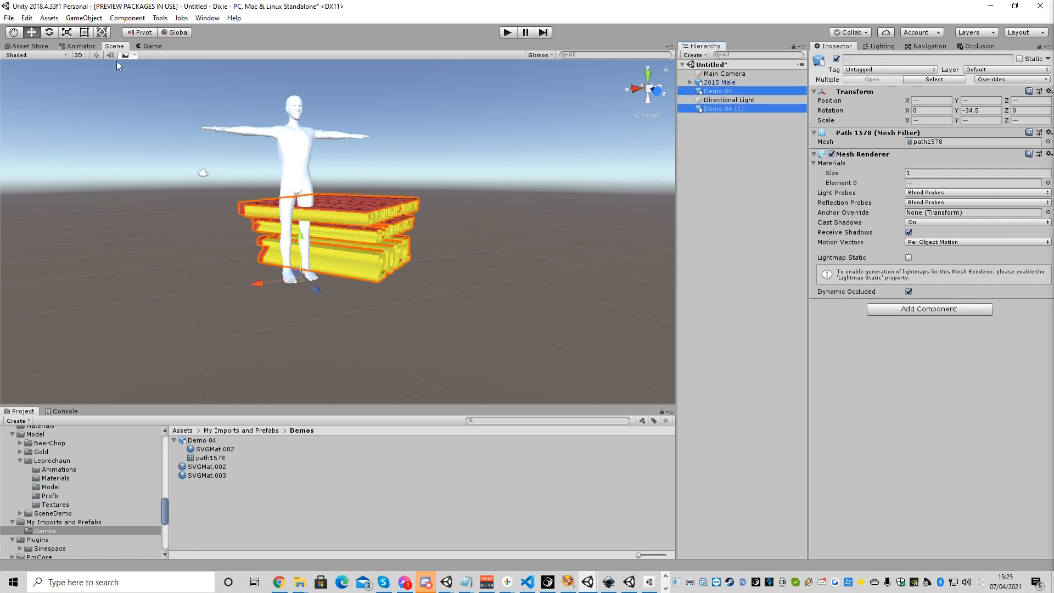
pyautogui.click(66, 32)
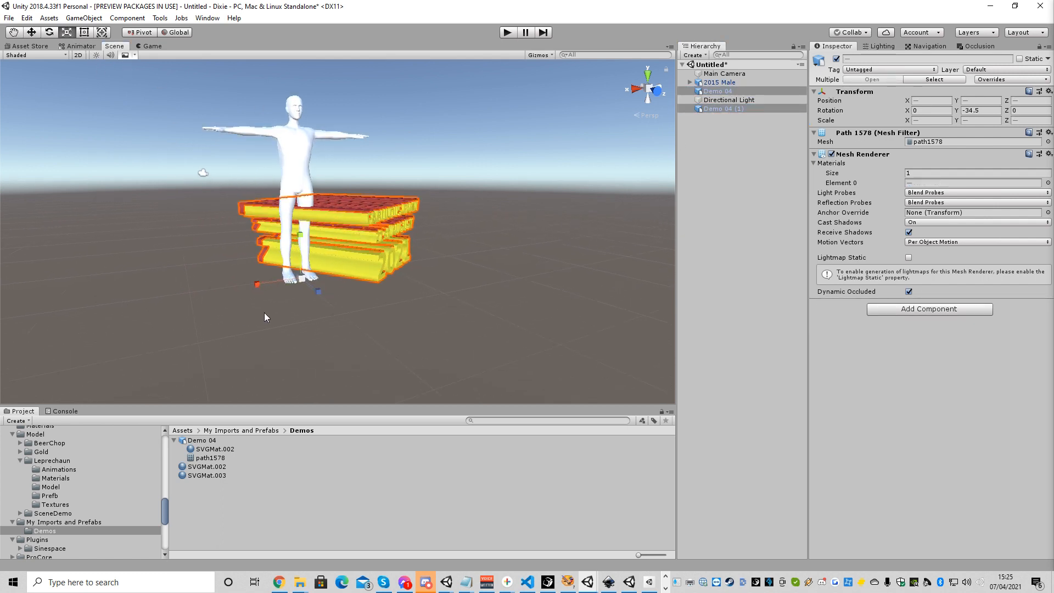
pyautogui.moveTo(316, 295); pyautogui.dragTo(305, 295)
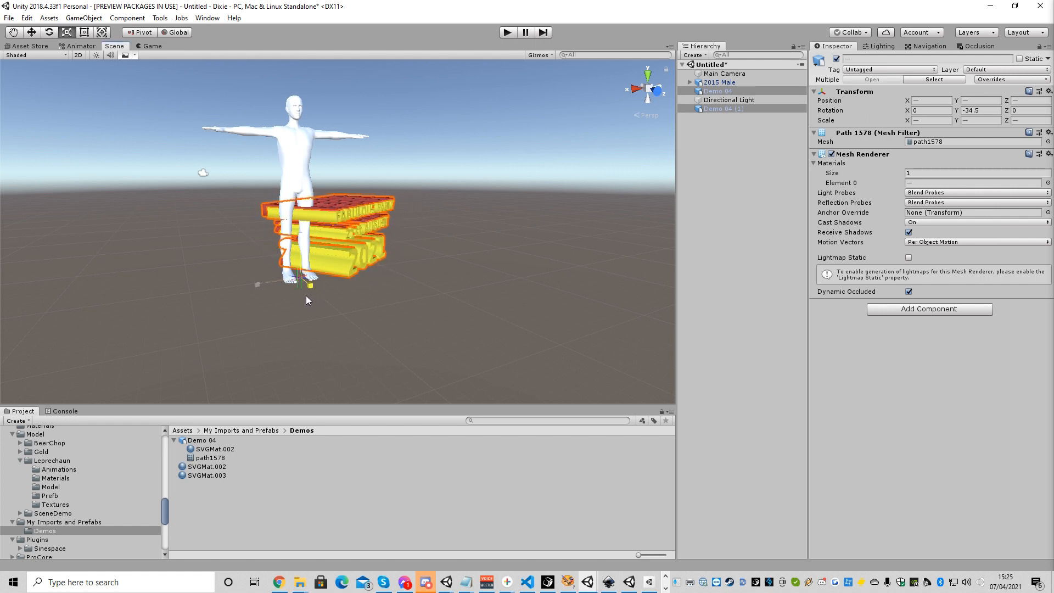
pyautogui.moveTo(505, 314); pyautogui.dragTo(510, 345, button='right')
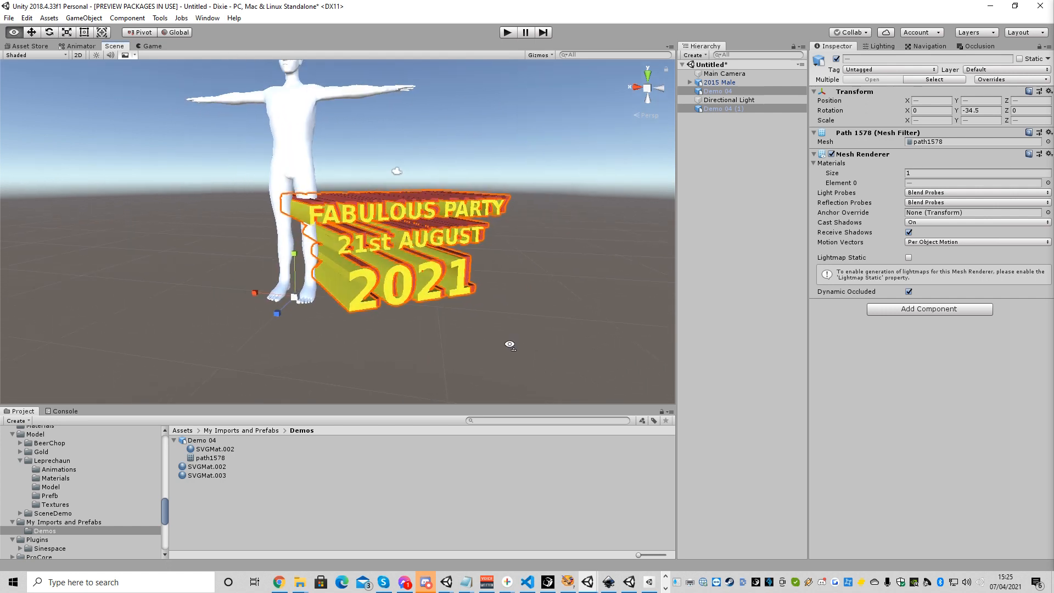
pyautogui.scroll(2, 527, 332)
pyautogui.click(761, 137)
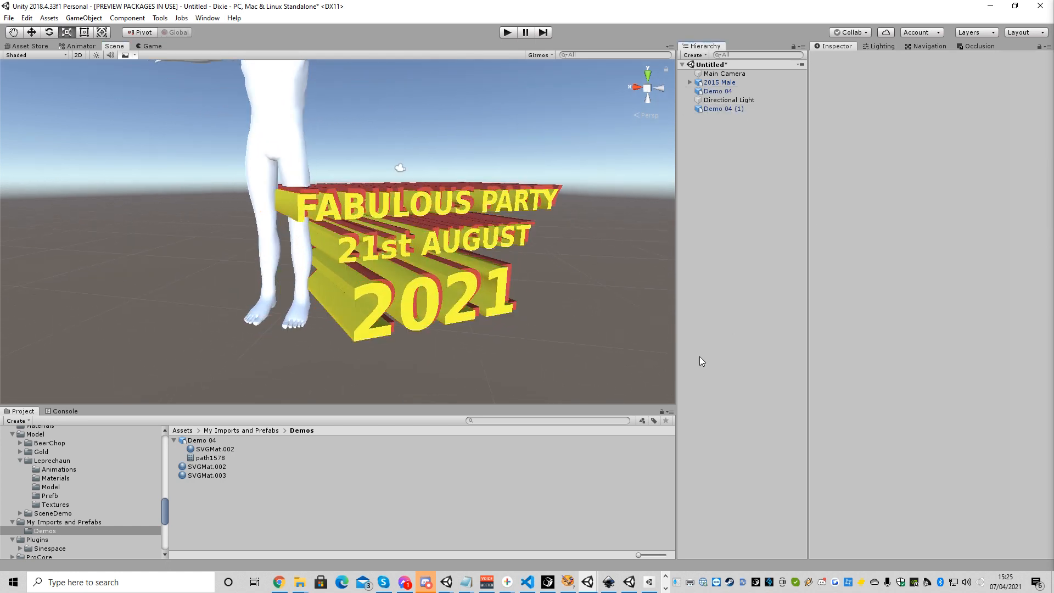
pyautogui.scroll(-1, 526, 345)
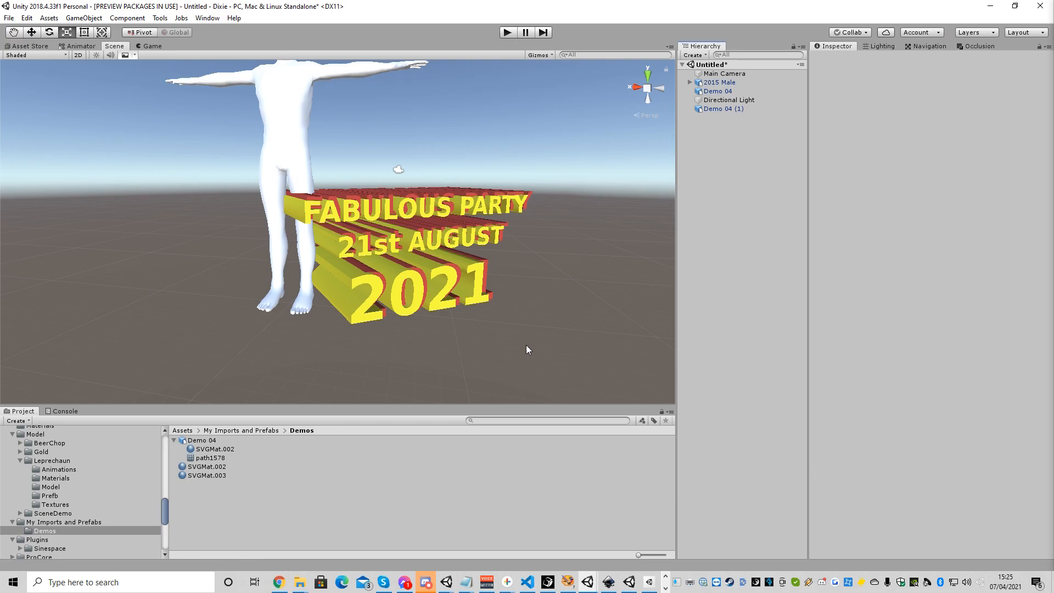